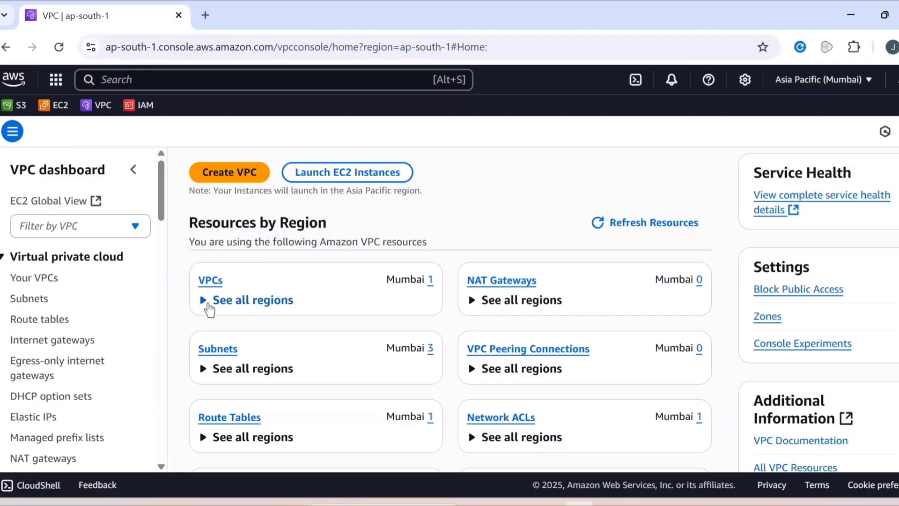
- Start creating a VPC-only resource with the name tag custom-vpc
click(214, 282)
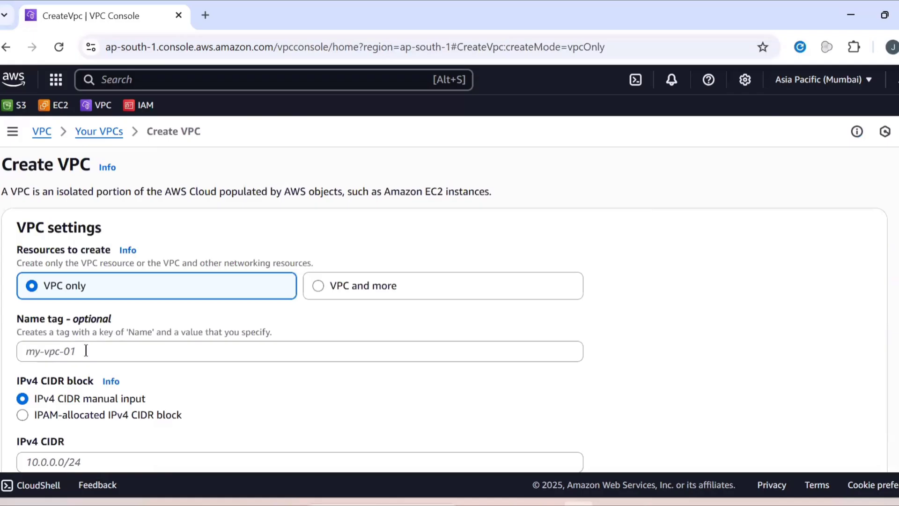
click(86, 351)
text(cust)
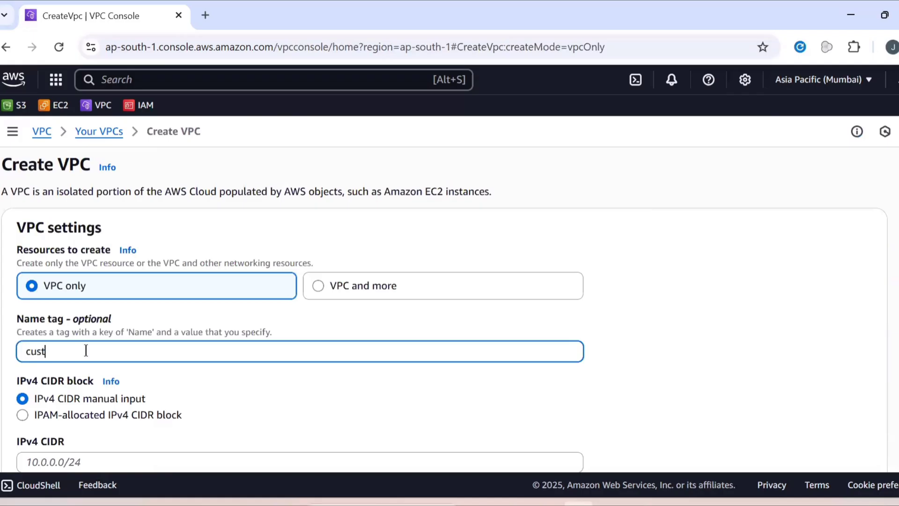
text(om-vpc)
- Set the VPC's IPv4 CIDR to 10.0.0.0/16, create the VPC and dismiss the notification
scroll(89, 356, down, 2)
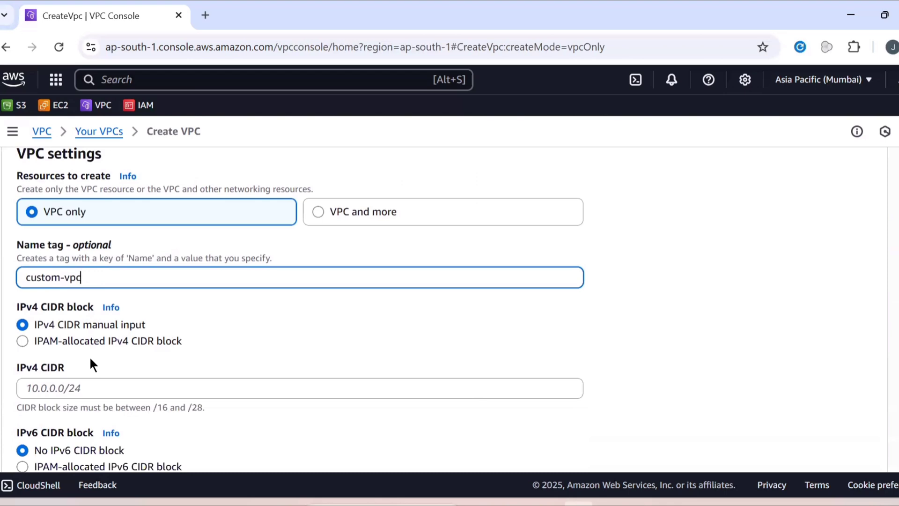
scroll(89, 356, down, 4)
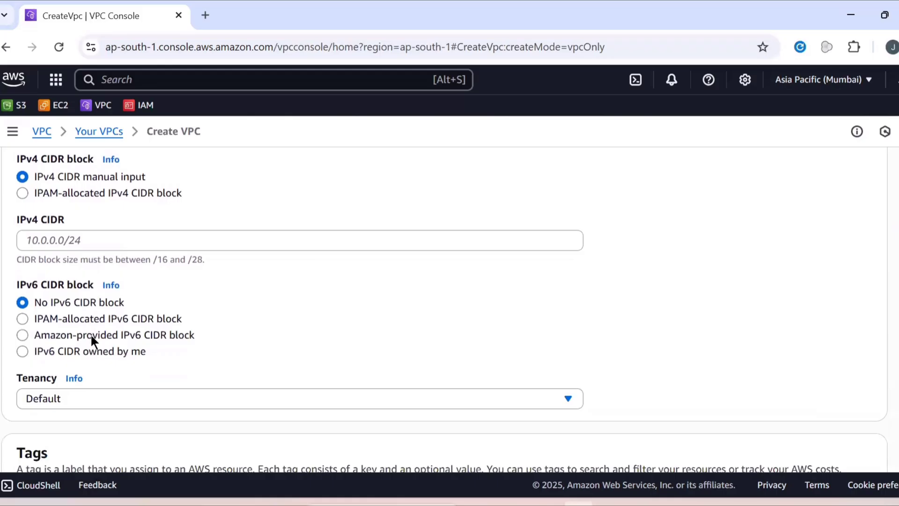
click(94, 235)
text(10.)
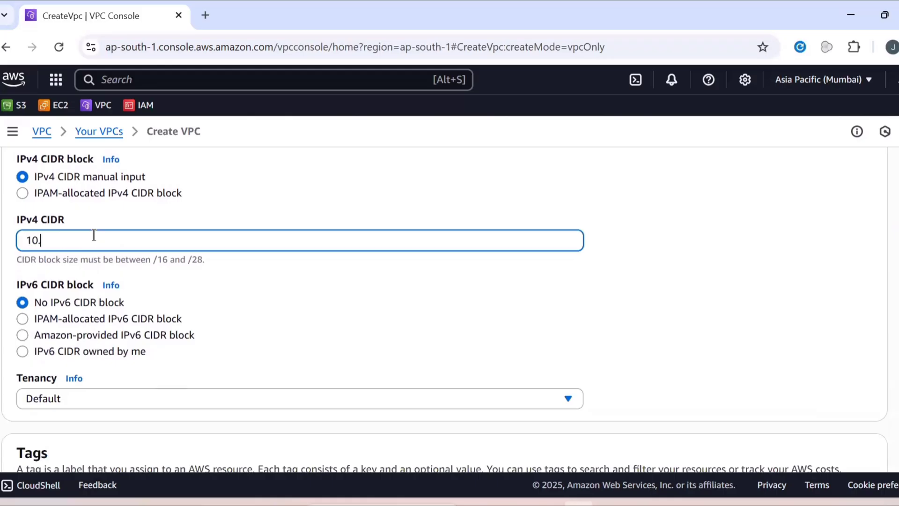
text(0.0.0/16)
scroll(151, 311, down, 3)
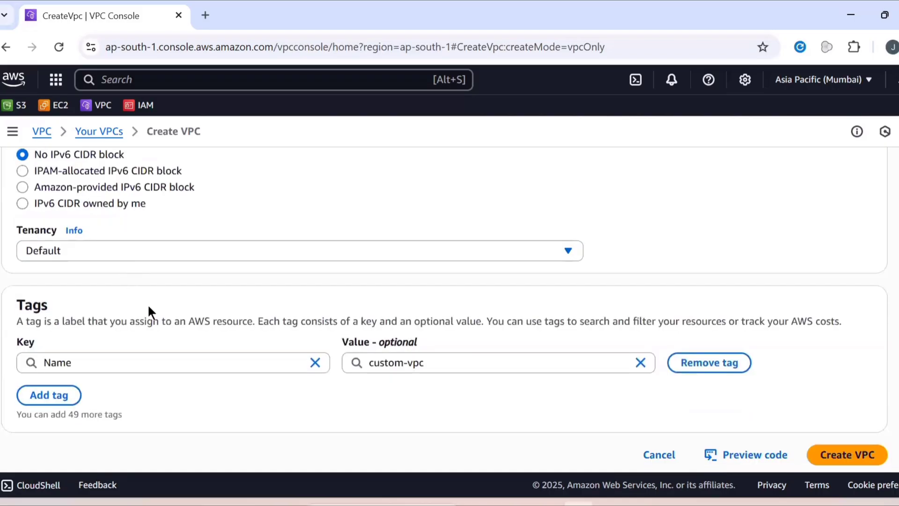
click(865, 447)
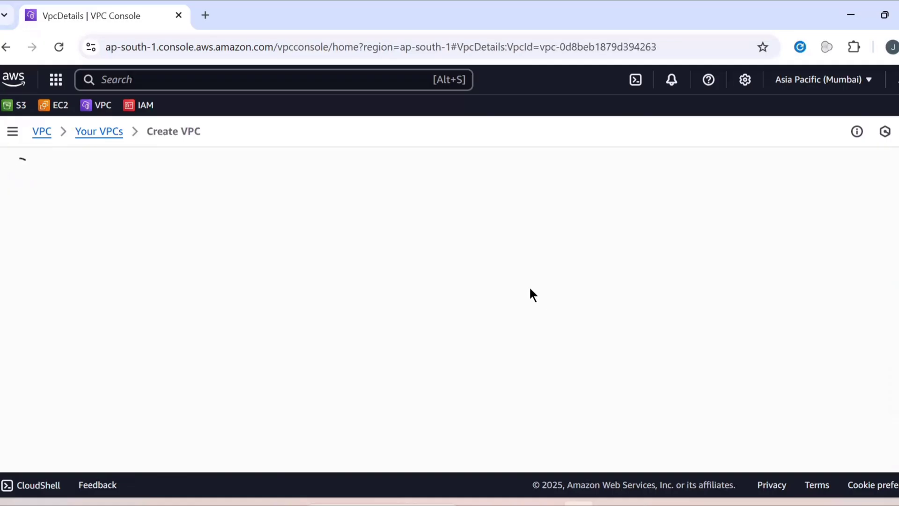
click(893, 163)
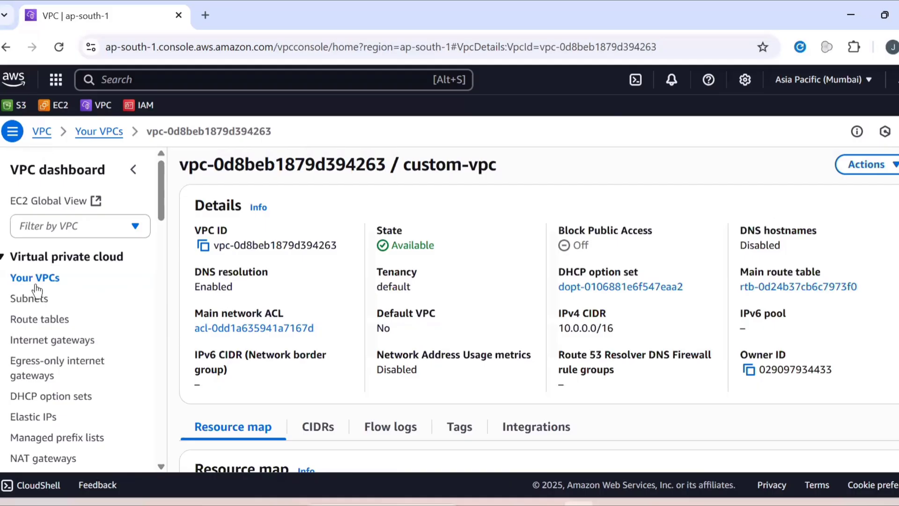
- Start creating a subnet in the custom-vpc network
click(23, 302)
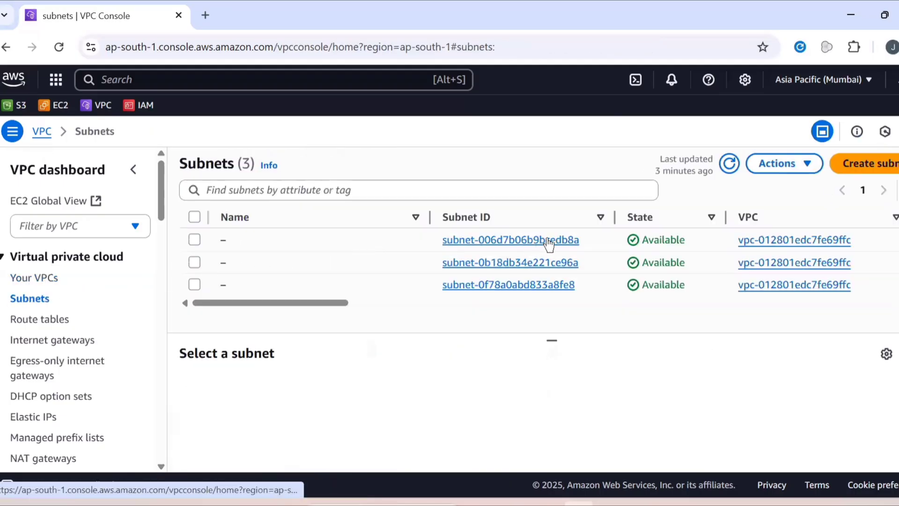
click(867, 164)
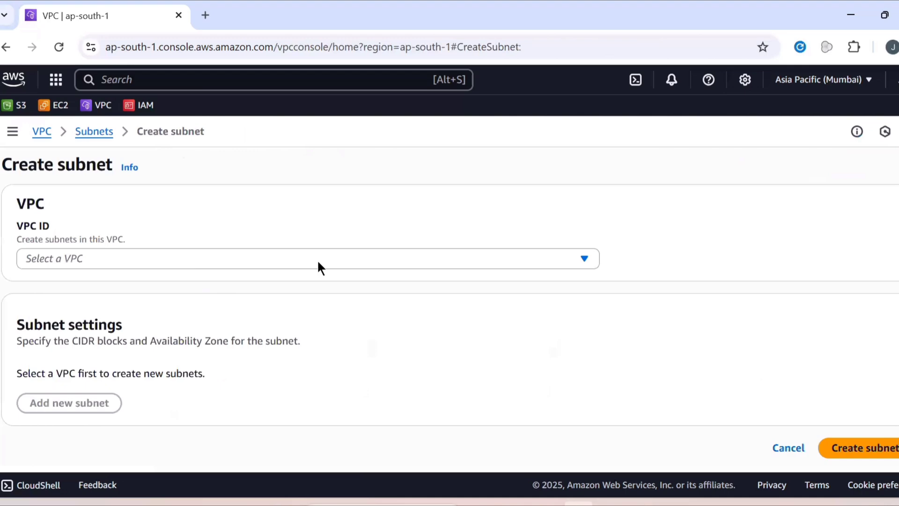
click(251, 260)
click(166, 338)
- Name the subnet Public-subnet and place it in availability zone ap-south-1a
scroll(165, 337, down, 3)
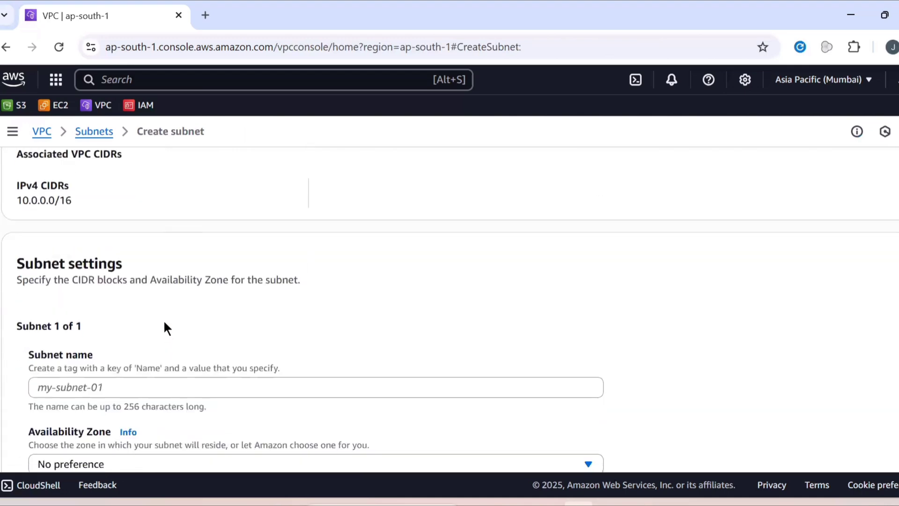
scroll(163, 319, down, 2)
click(165, 311)
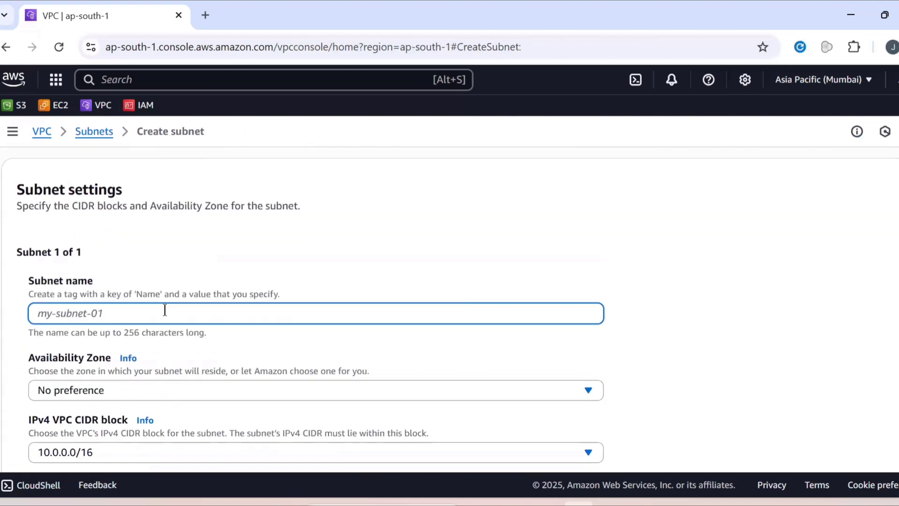
text(Public-subnet)
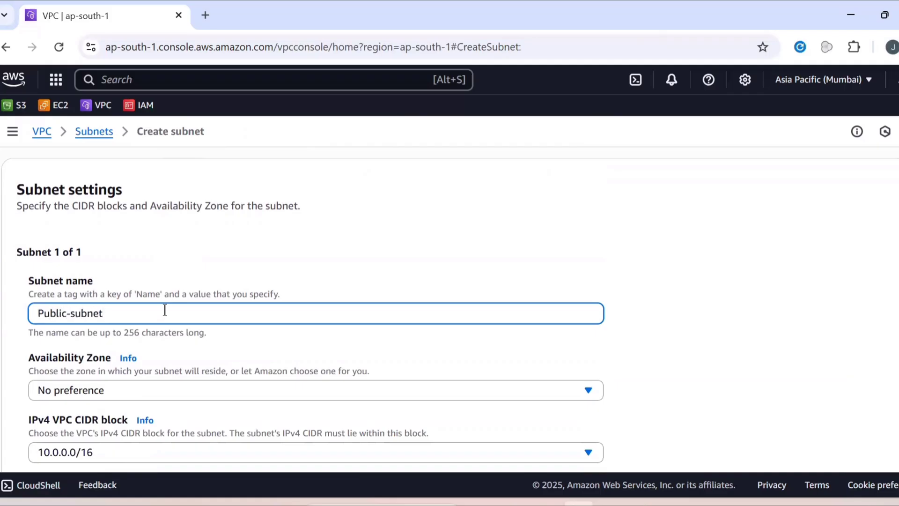
click(141, 389)
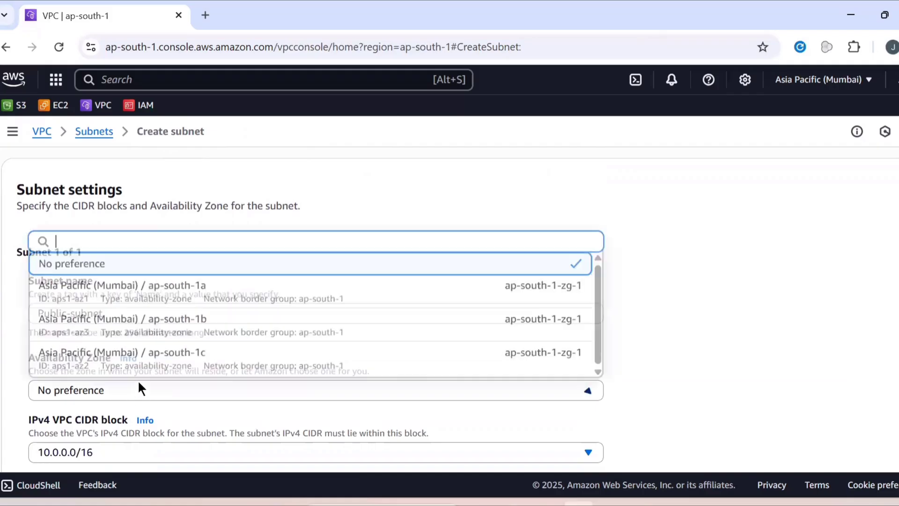
click(151, 284)
- Set the public subnet's IPv4 CIDR block to 10.0.1.0/24 and create the subnet
scroll(154, 283, down, 2)
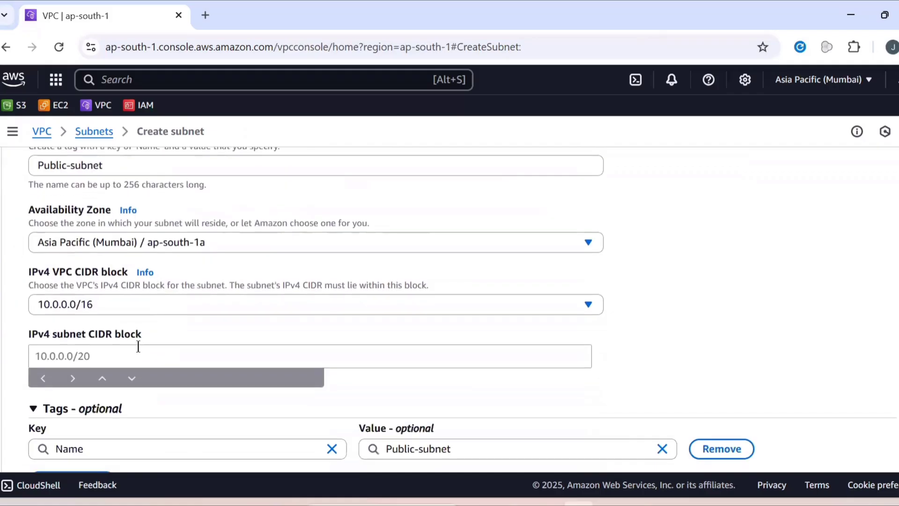
click(138, 349)
text(10)
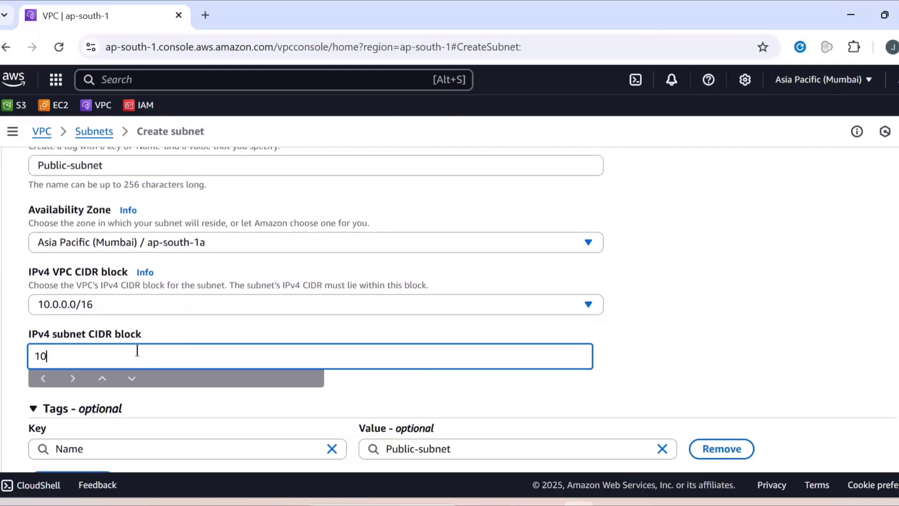
text(.0.1.0/24)
scroll(834, 446, down, 3)
click(838, 445)
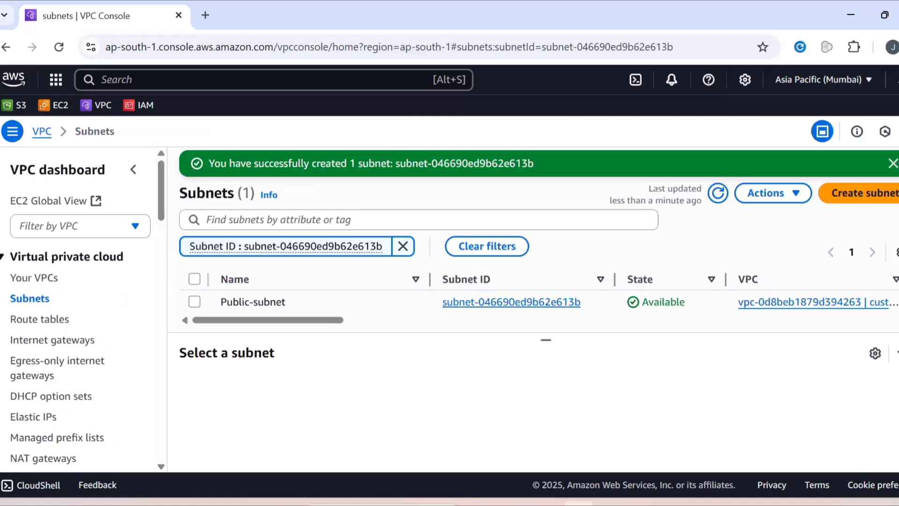
- Start creating a second subnet in custom-vpc
click(880, 194)
click(252, 260)
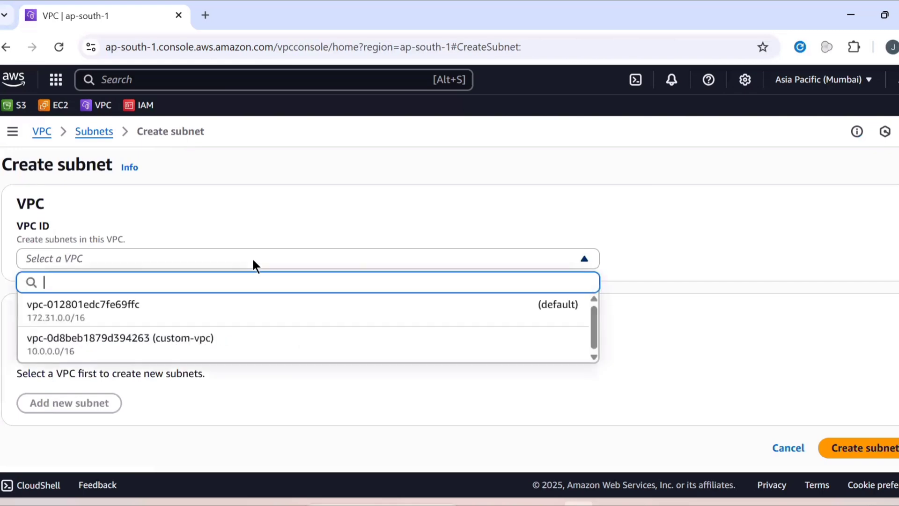
click(201, 348)
- Name the second subnet Private-subnet and place it in availability zone ap-south-1a
scroll(199, 350, down, 5)
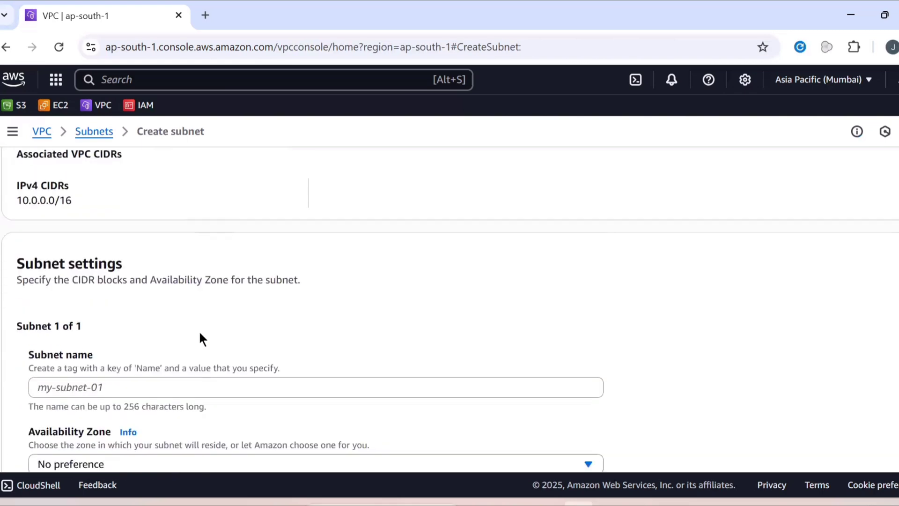
click(184, 241)
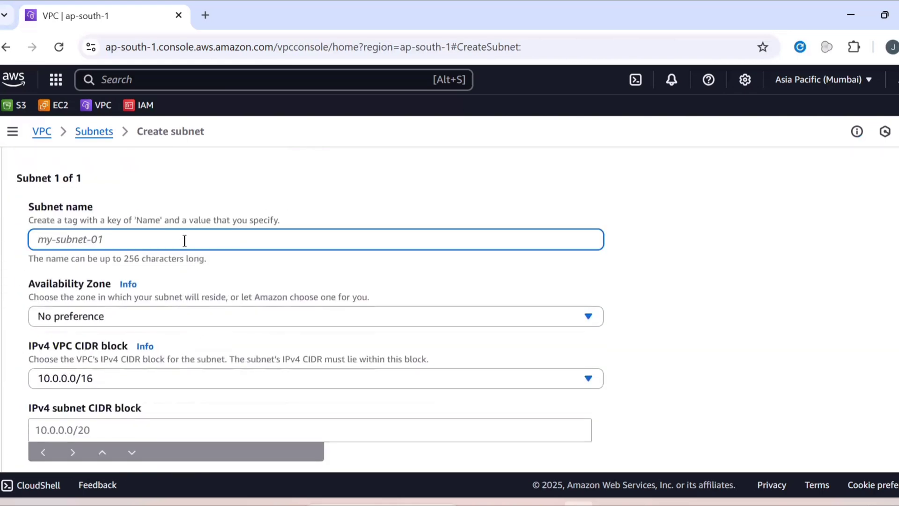
text(Private-subnet)
click(181, 316)
click(213, 248)
- Try to create the private subnet with the IPv4 CIDR block 10.0.1.0/24
scroll(219, 254, down, 3)
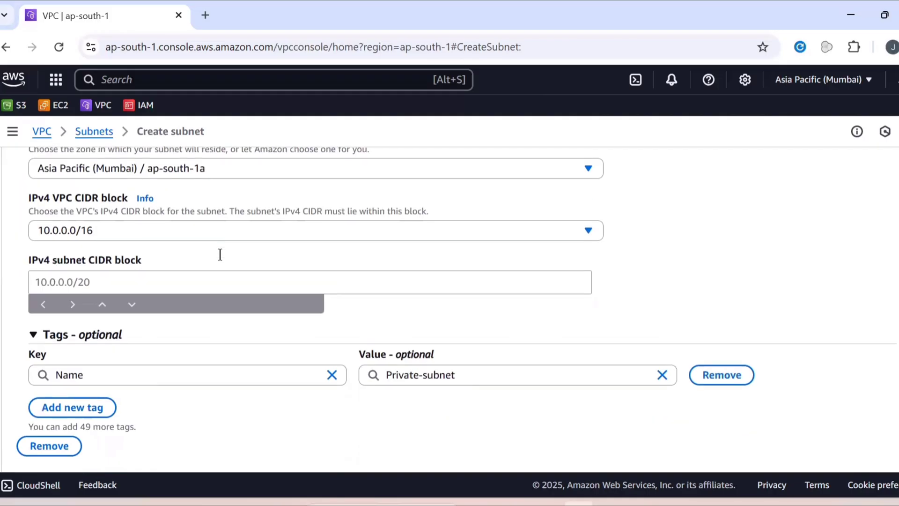
click(152, 287)
text(1)
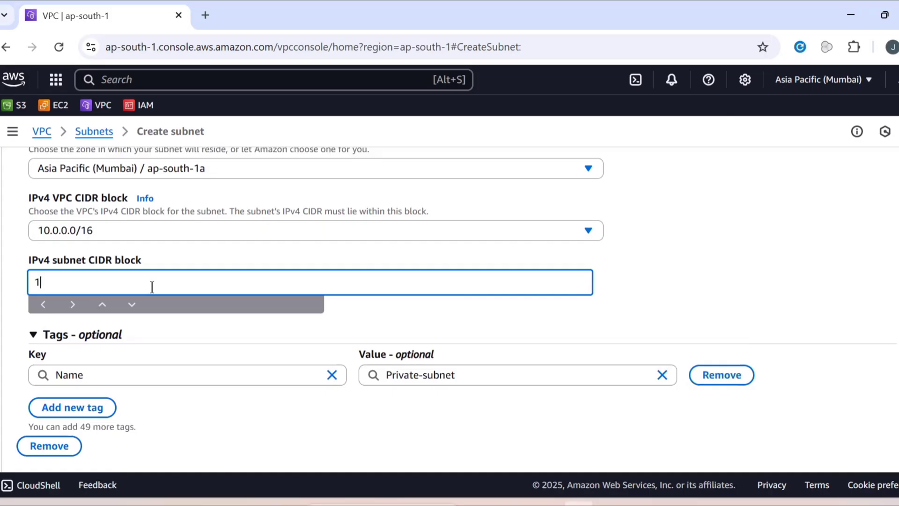
text(0.0.1.0/24)
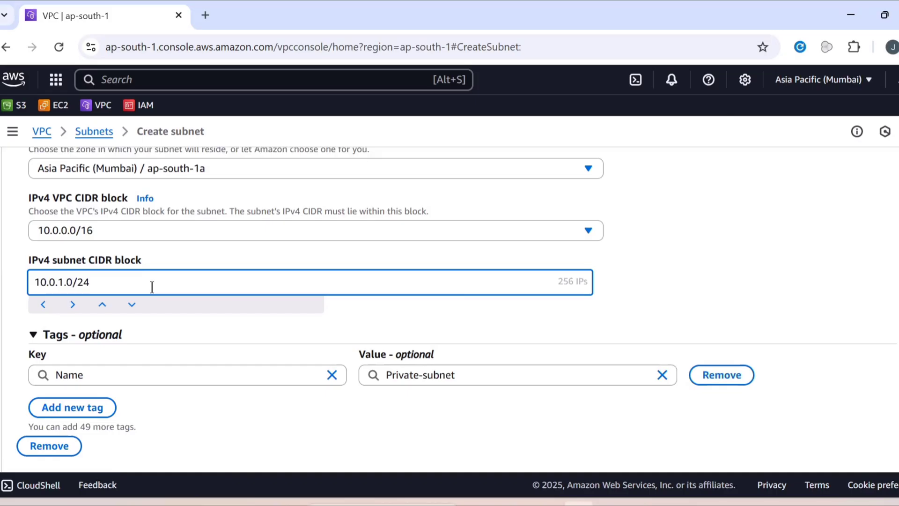
scroll(218, 305, down, 2)
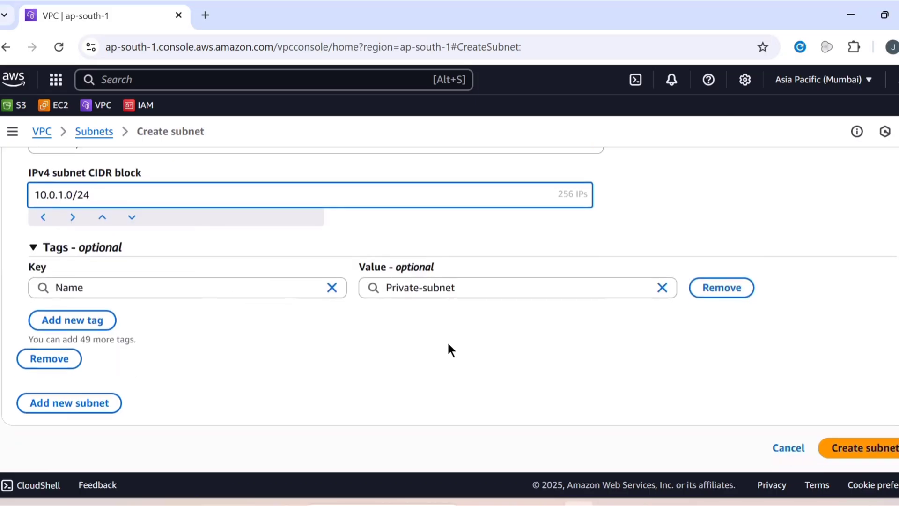
click(888, 444)
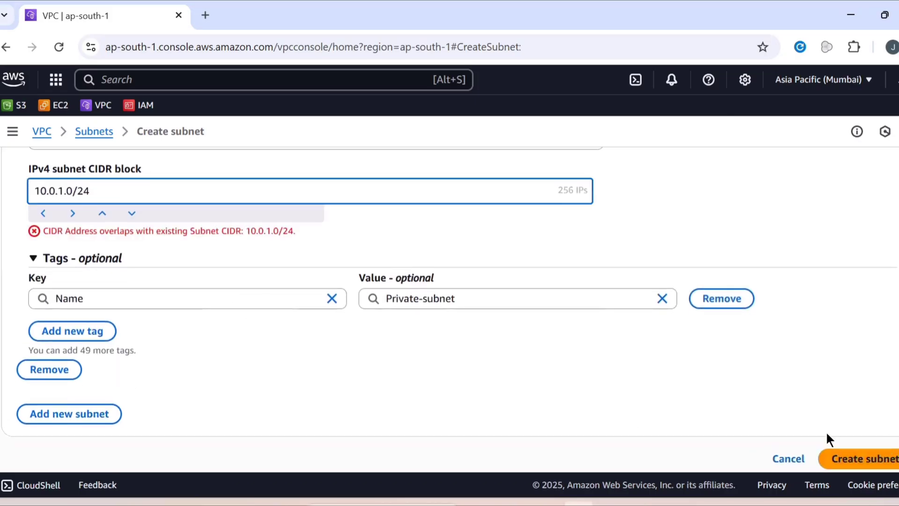
- Change the private subnet's IPv4 CIDR block to 10.0.2.0/24 and create the subnet
click(66, 192)
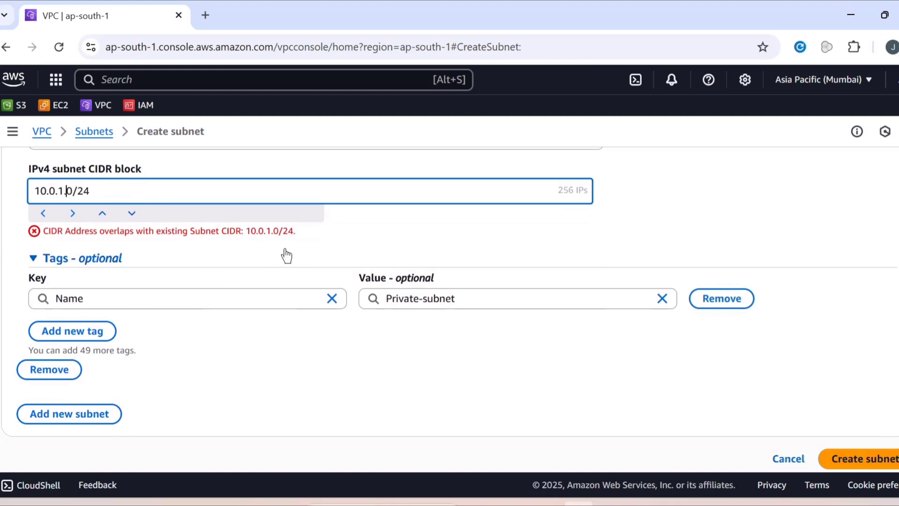
key(BackSpace)
text(2)
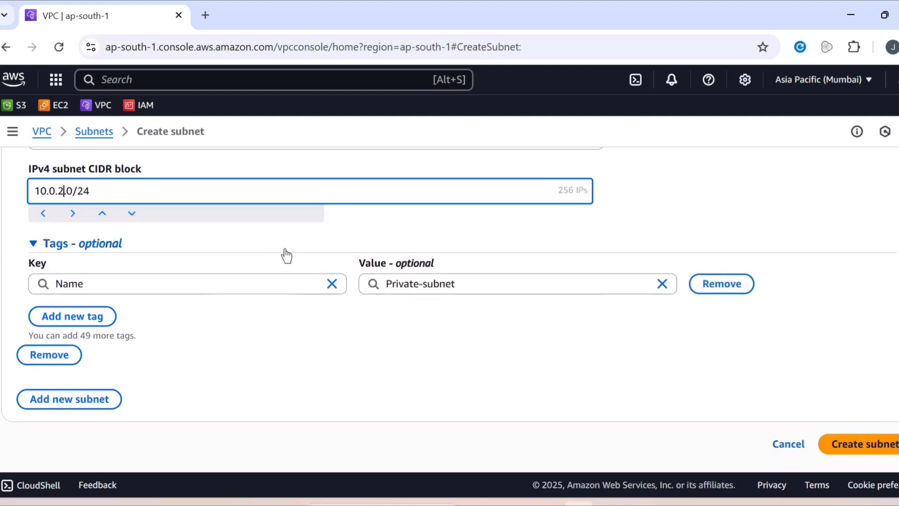
click(883, 445)
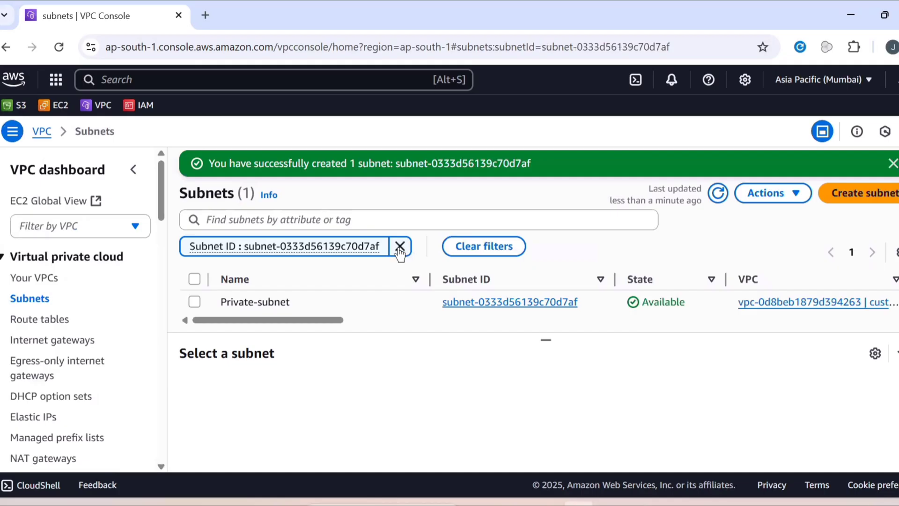
- Clear the subnet ID filter, dismiss the notification and check the full subnet list for the new subnets
click(400, 246)
click(892, 163)
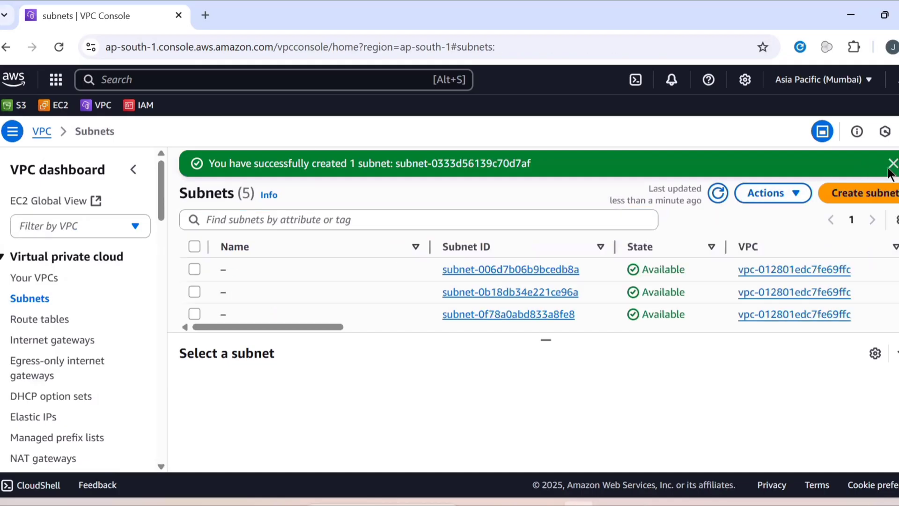
scroll(440, 287, down, 2)
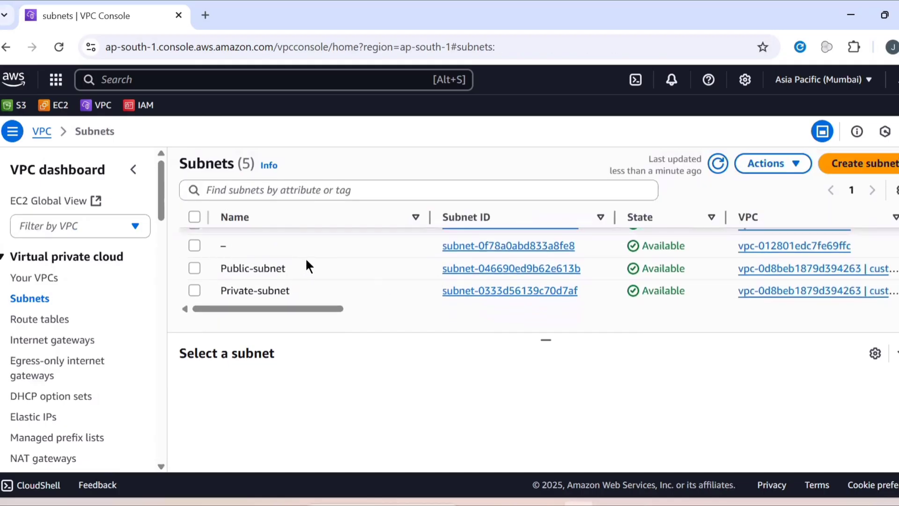
- Create an internet gateway with the name tag my-igw
click(63, 341)
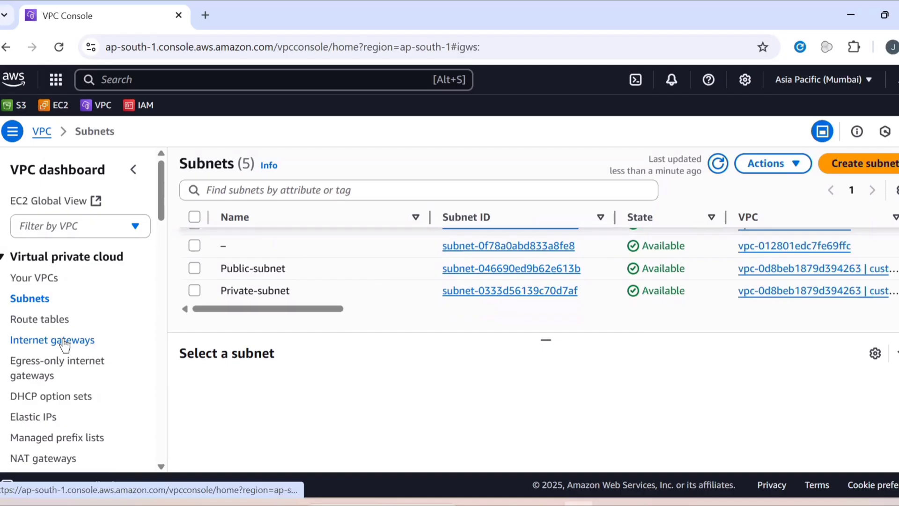
click(815, 165)
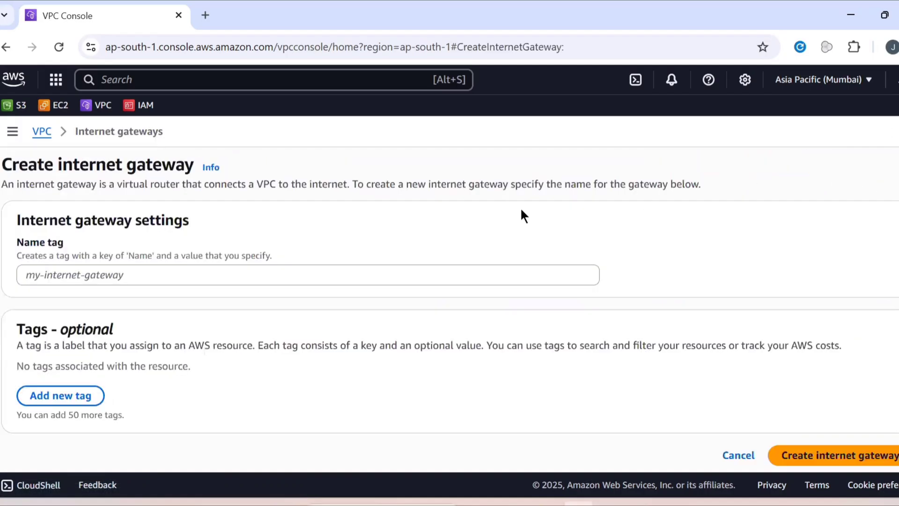
click(255, 281)
text(my)
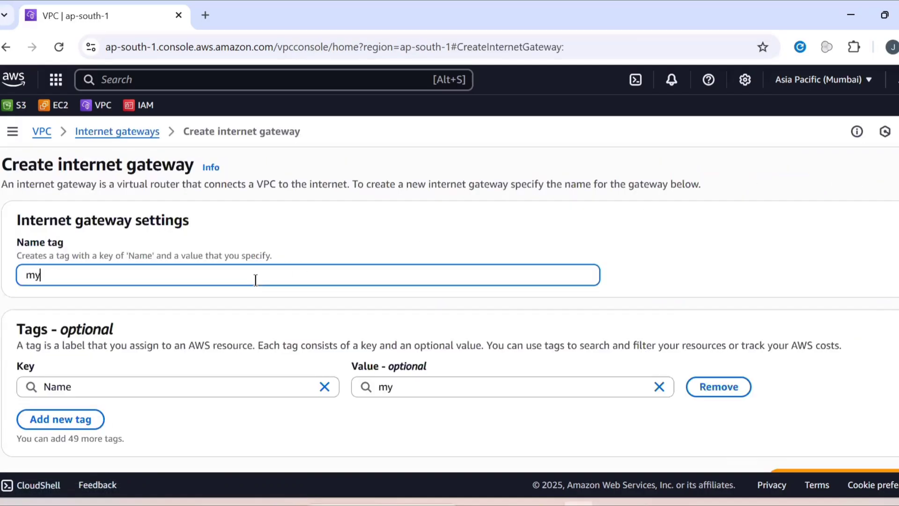
text(-igw)
scroll(654, 284, down, 1)
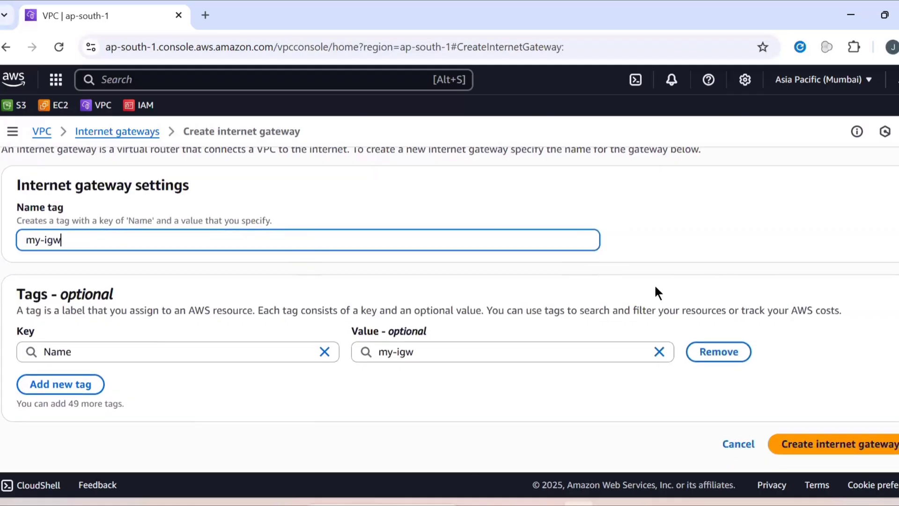
click(796, 450)
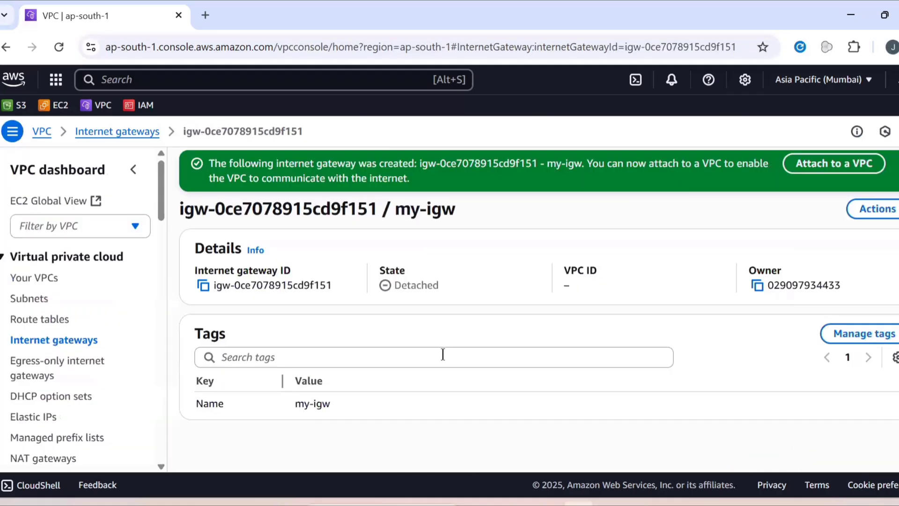
- Attach the internet gateway my-igw to custom-vpc
click(831, 173)
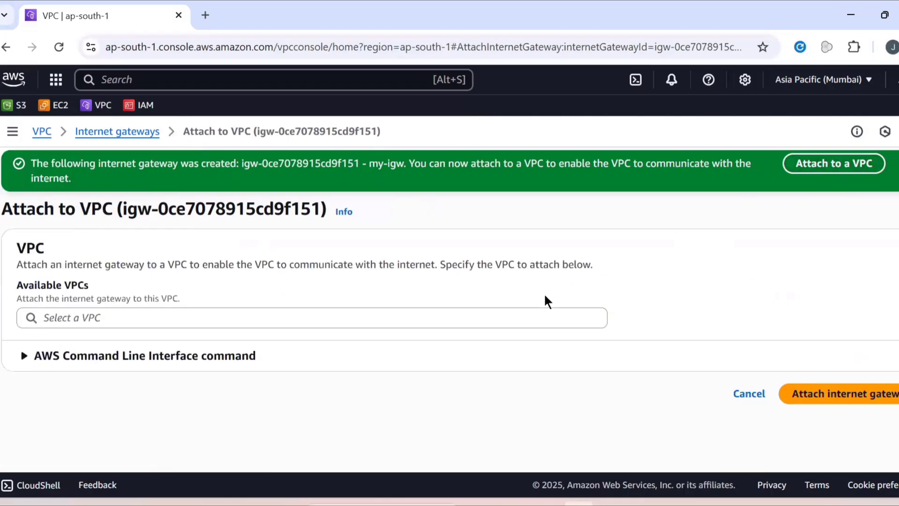
click(435, 318)
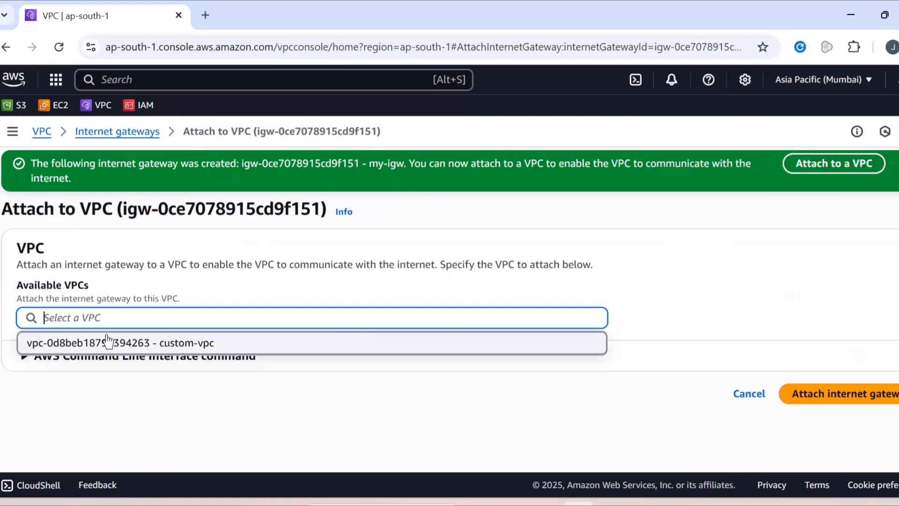
click(194, 349)
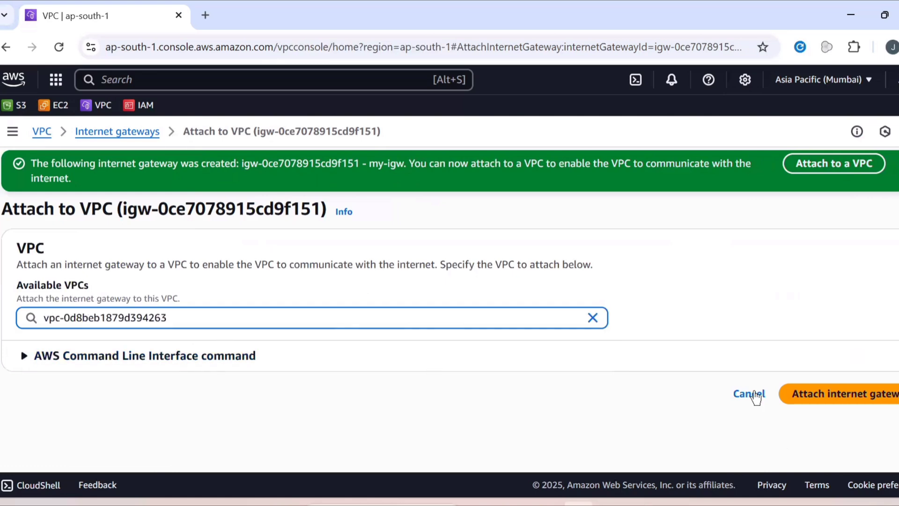
click(808, 398)
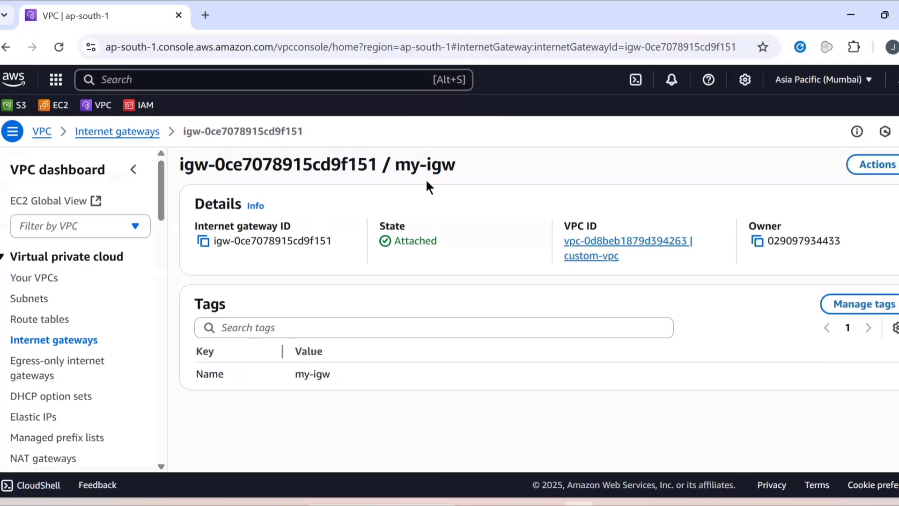
- Refresh the route table list and name the route table without explicit subnet associations Public-rt
click(38, 323)
click(708, 163)
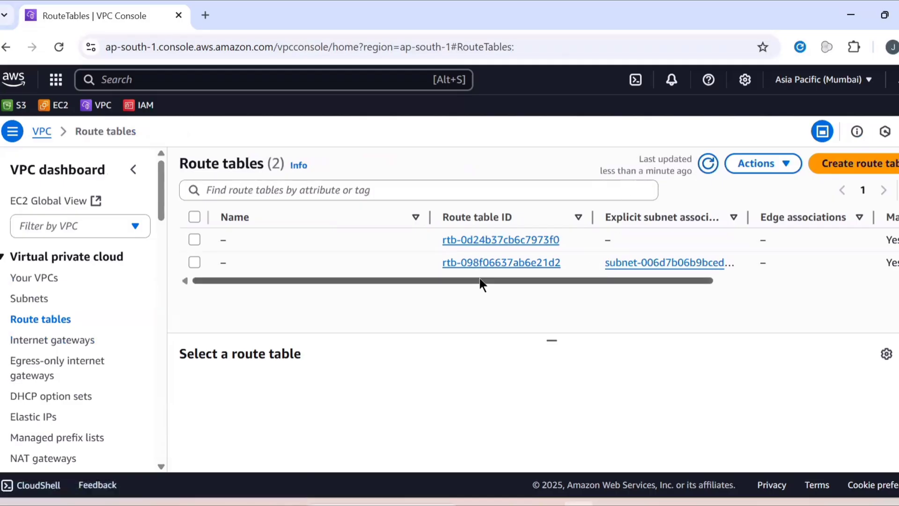
drag(480, 280, 429, 280)
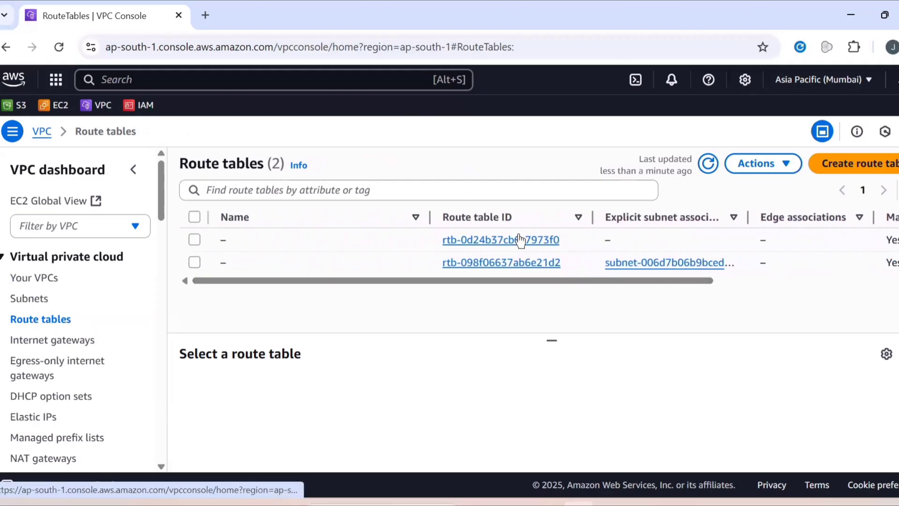
click(235, 240)
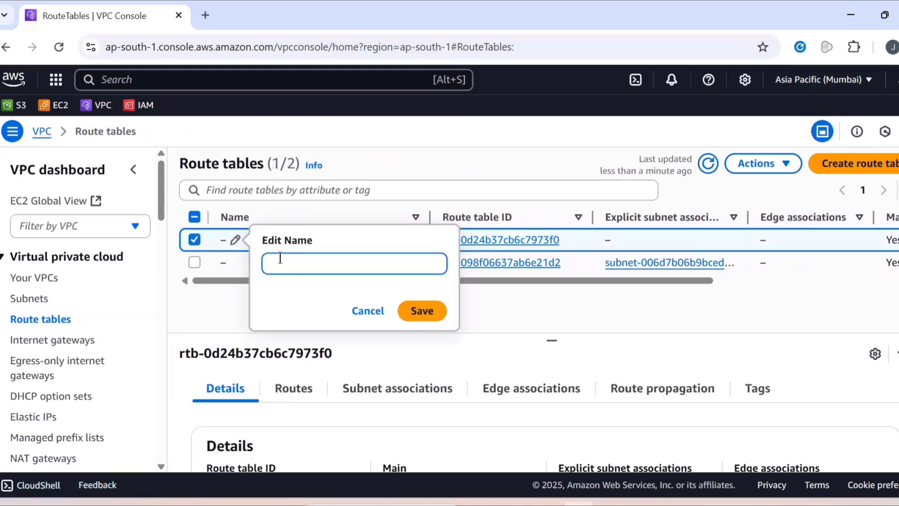
text(ublic-rt)
click(410, 311)
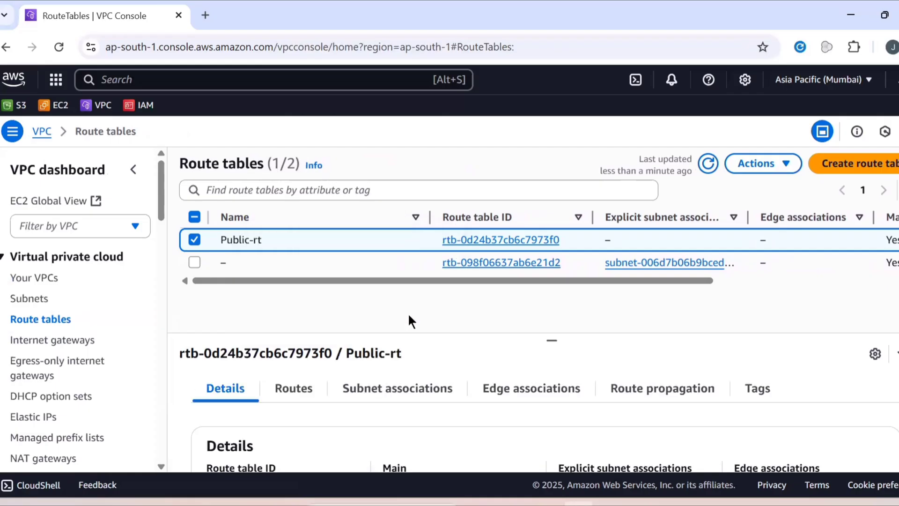
- Add a route to Public-rt with destination 0.0.0.0/0 and the internet gateway my-igw as target, and save it
click(503, 241)
scroll(411, 325, down, 1)
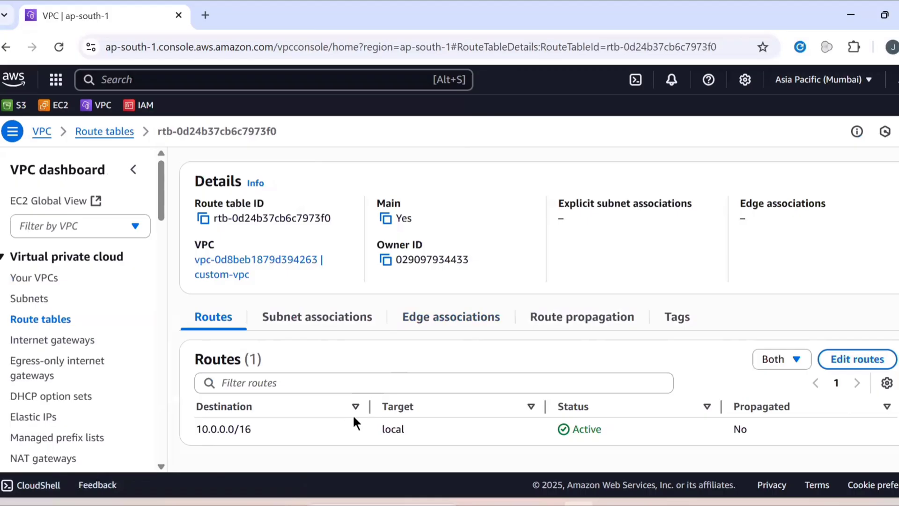
click(845, 367)
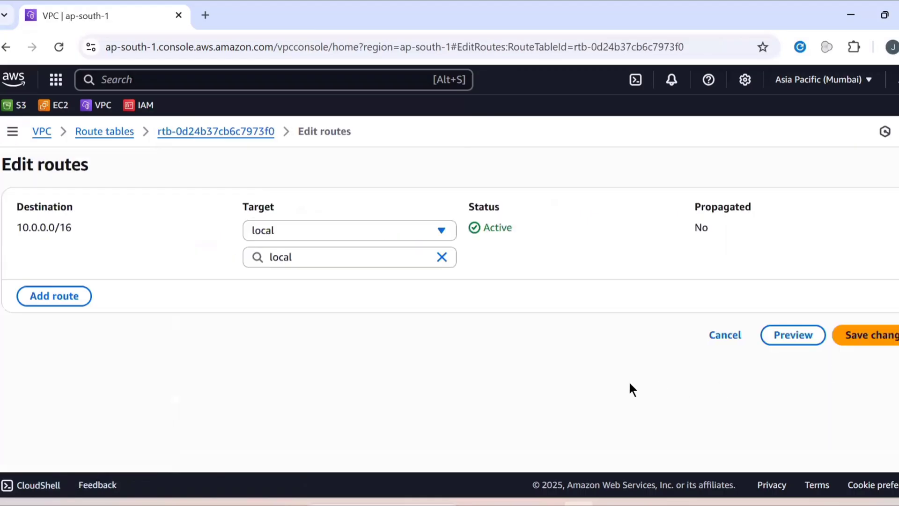
click(56, 295)
click(95, 286)
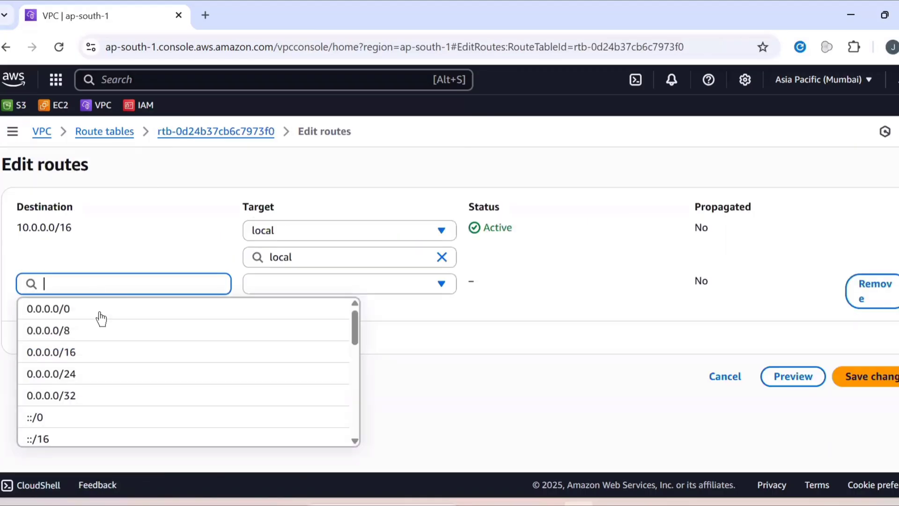
click(101, 320)
click(279, 283)
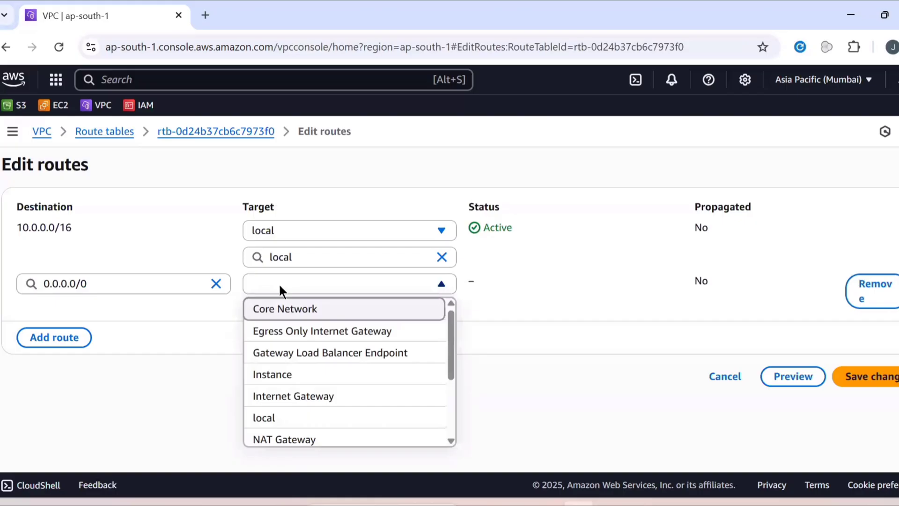
click(285, 396)
click(407, 311)
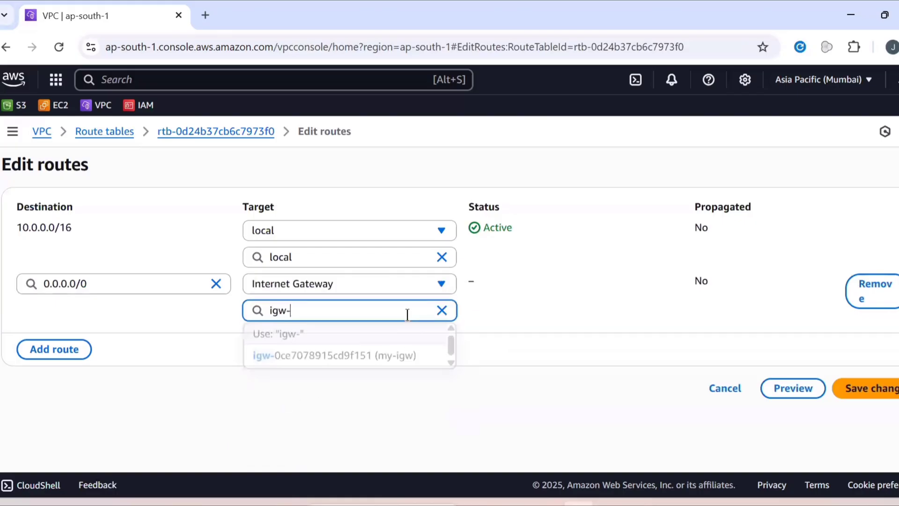
click(371, 366)
click(850, 390)
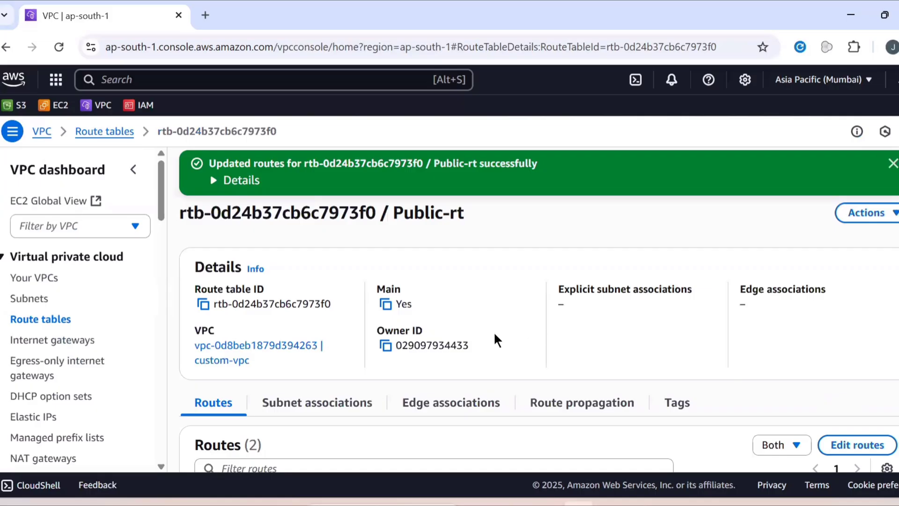
- Associate Public-subnet with the Public-rt route table and dismiss the notification
scroll(322, 333, down, 2)
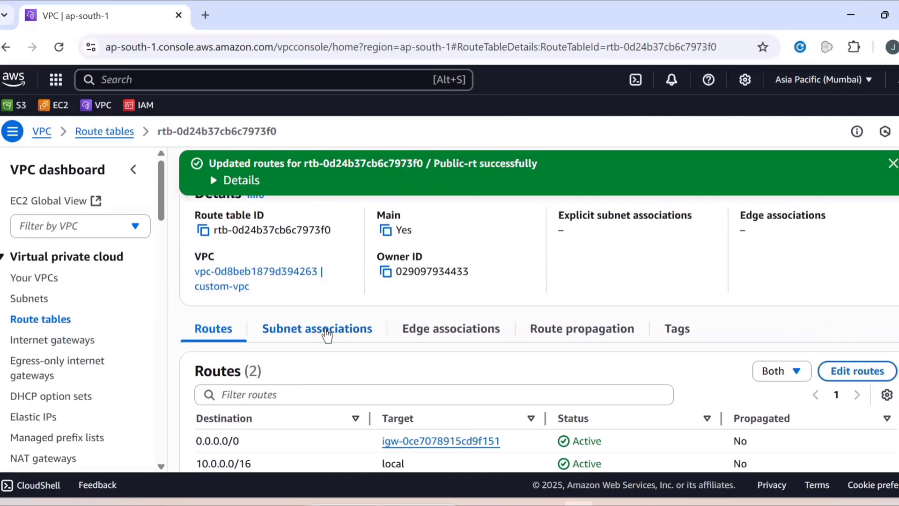
click(327, 333)
scroll(326, 334, down, 1)
scroll(326, 334, down, 2)
click(823, 226)
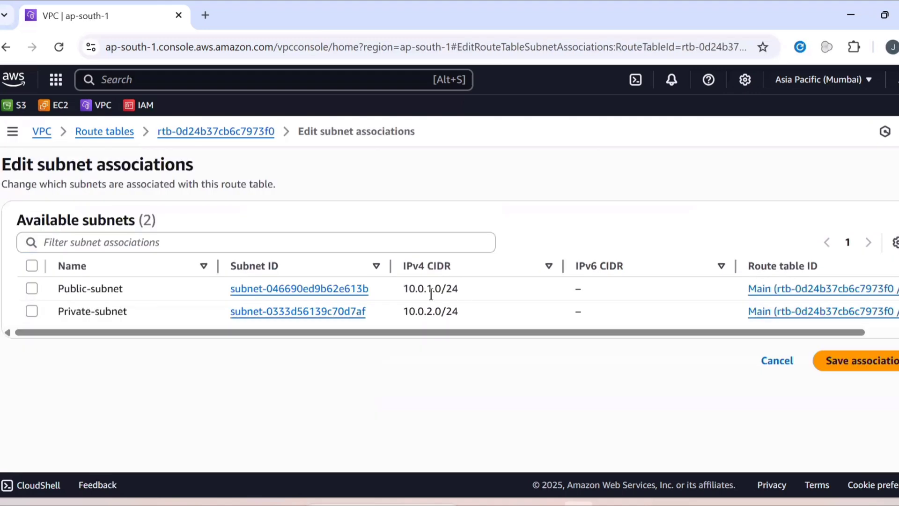
click(30, 288)
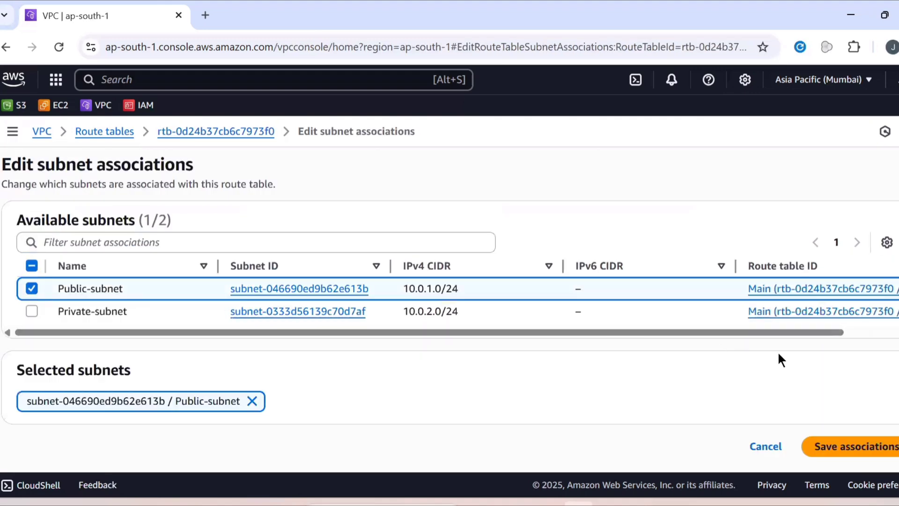
click(830, 445)
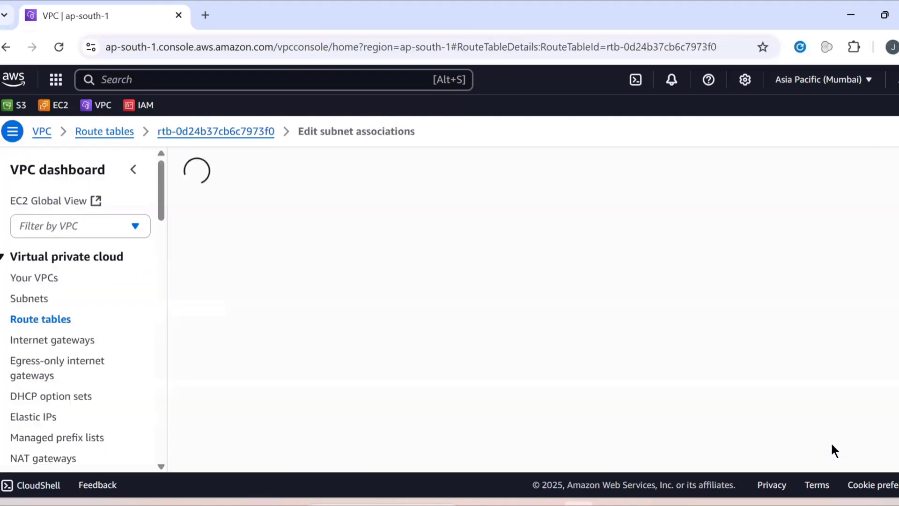
scroll(731, 368, down, 2)
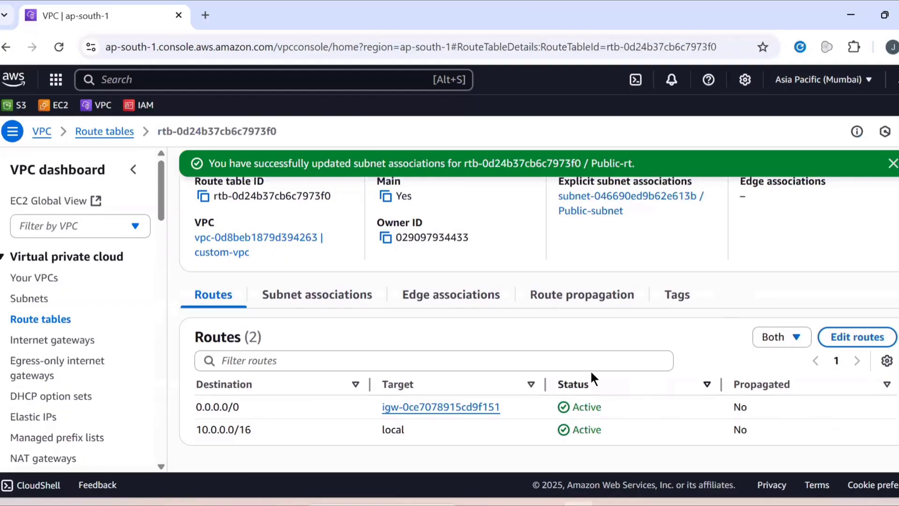
click(893, 163)
scroll(416, 293, up, 2)
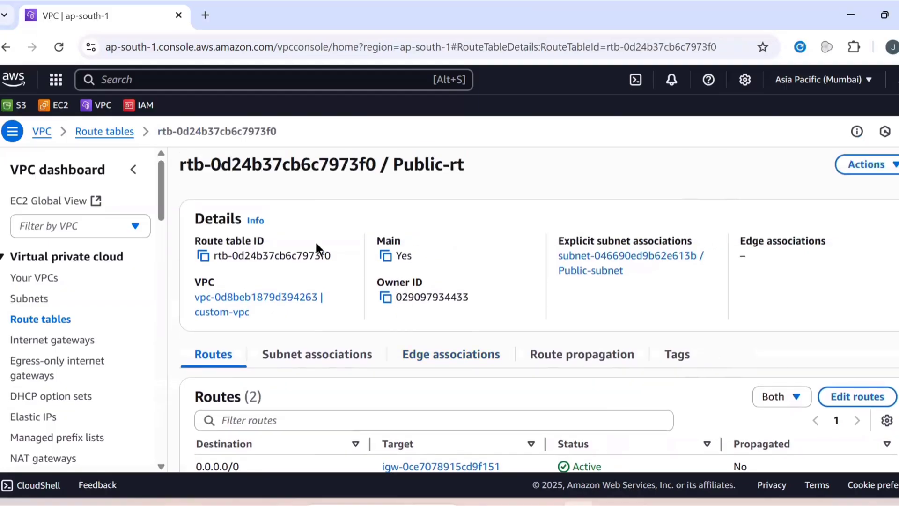
- Create a route table named Private-rt in custom-vpc
click(118, 133)
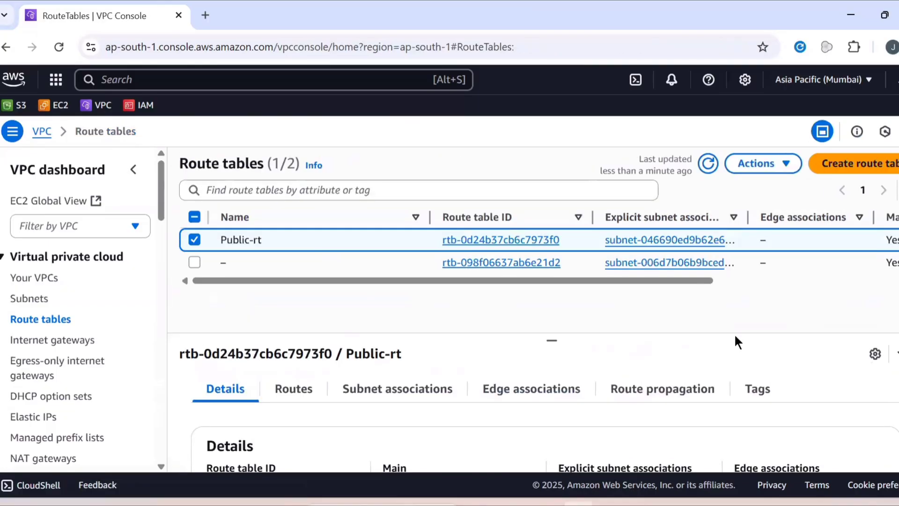
click(859, 163)
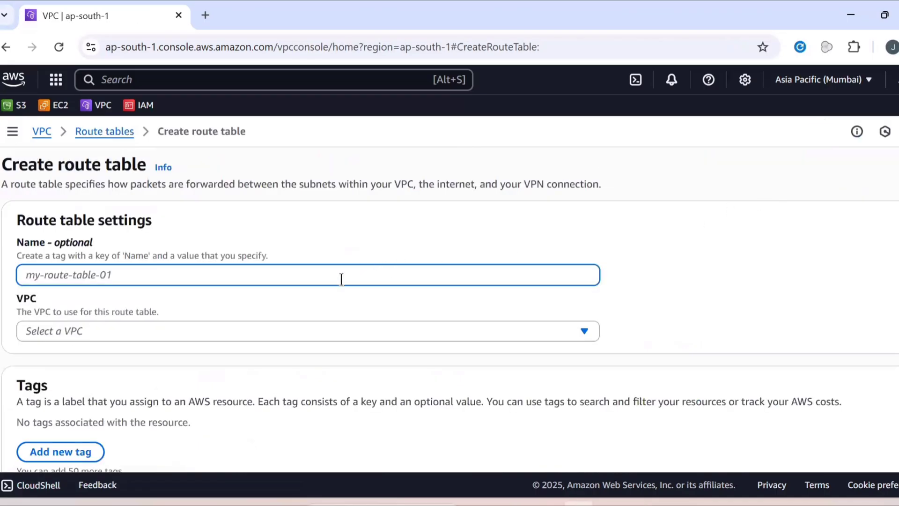
text(P)
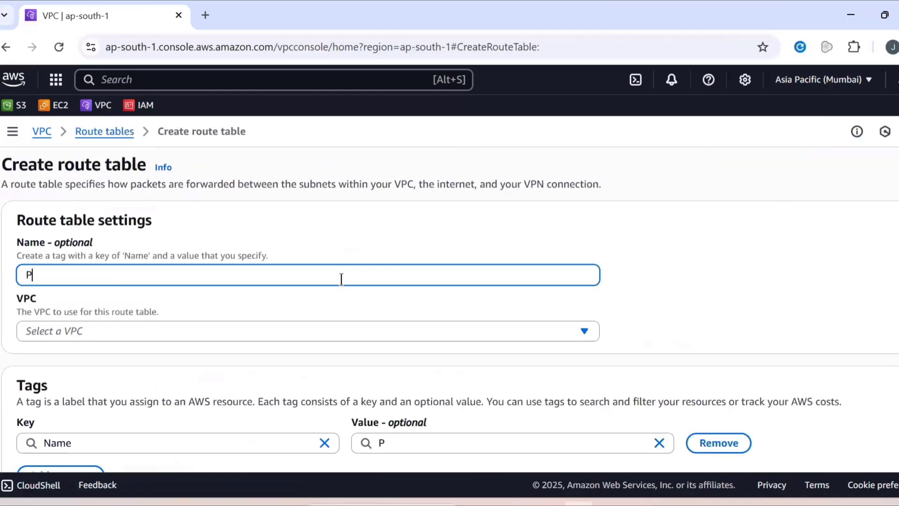
text(rivate-rt)
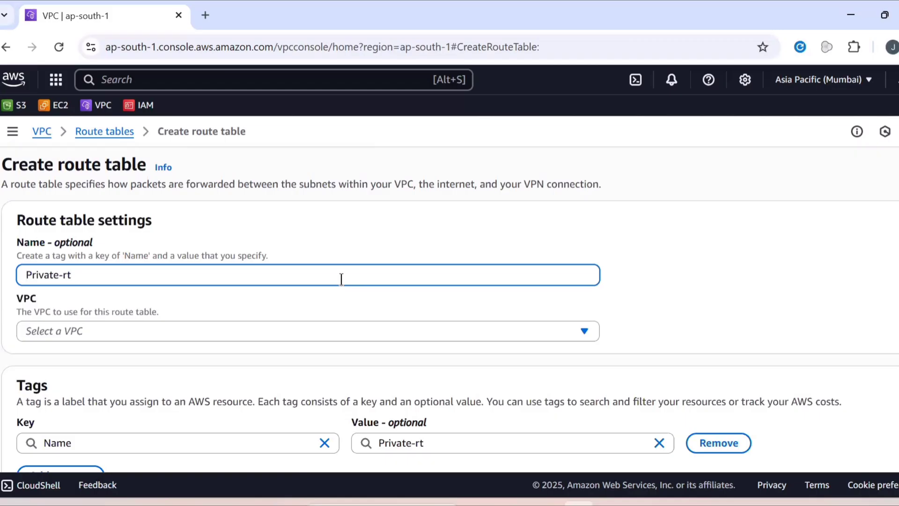
click(291, 330)
click(236, 398)
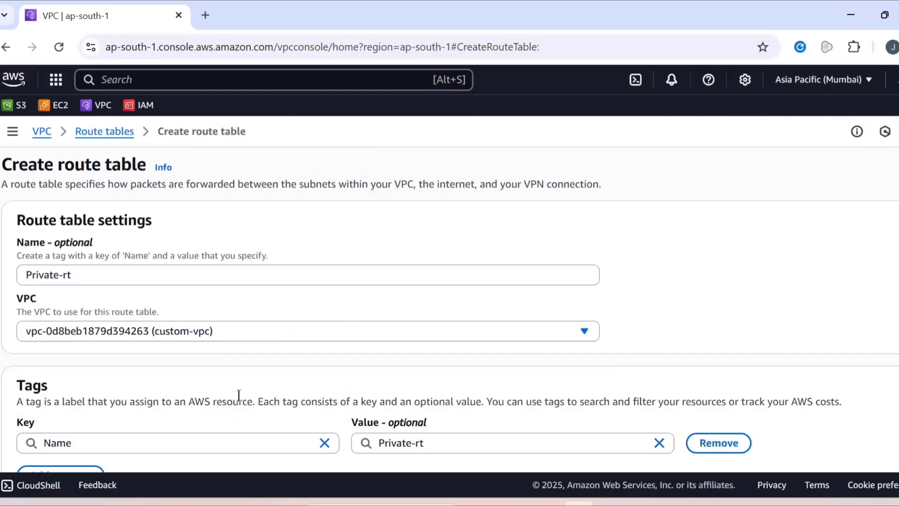
scroll(240, 393, down, 2)
click(874, 442)
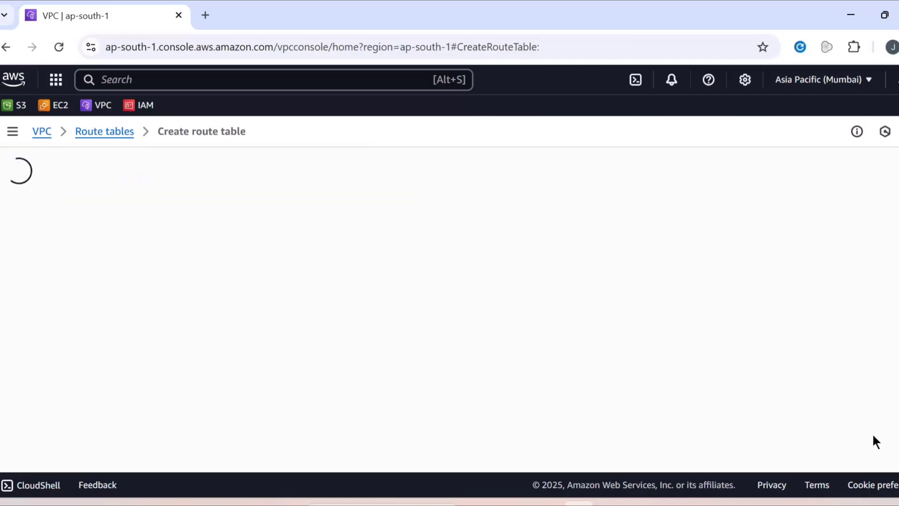
- Associate Private-subnet with the Private-rt route table and dismiss the notification
scroll(714, 347, down, 1)
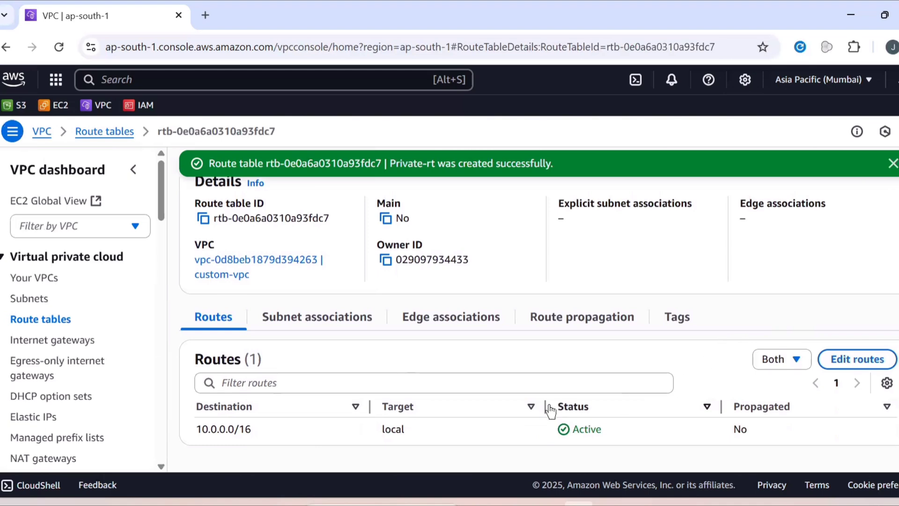
scroll(546, 408, up, 1)
scroll(424, 253, down, 1)
click(361, 324)
scroll(360, 325, down, 2)
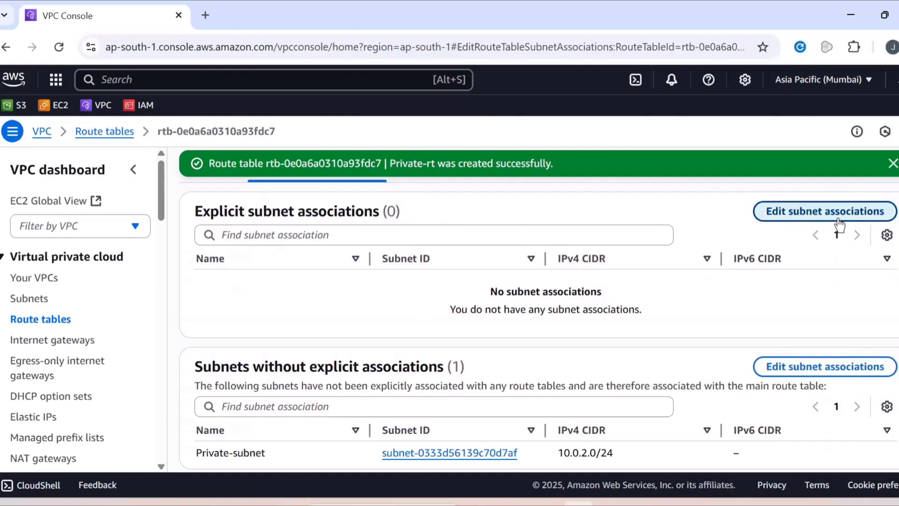
click(836, 211)
click(126, 314)
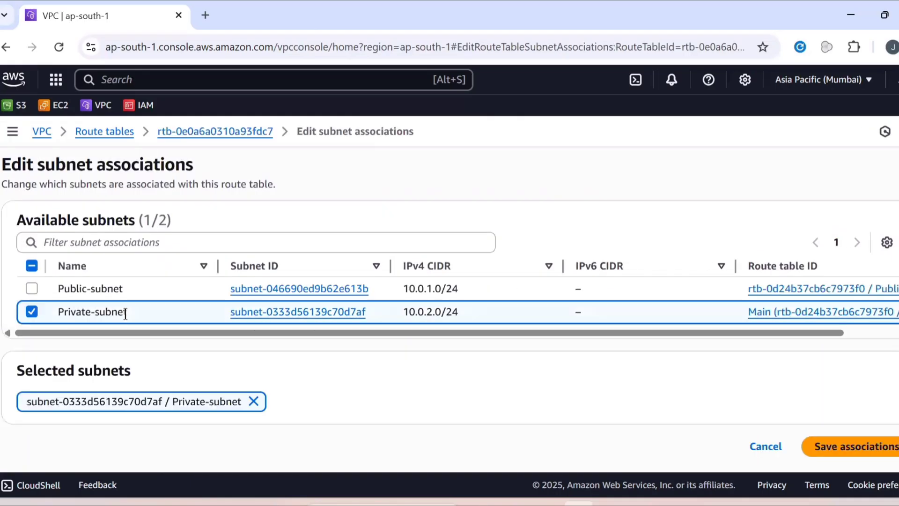
click(875, 445)
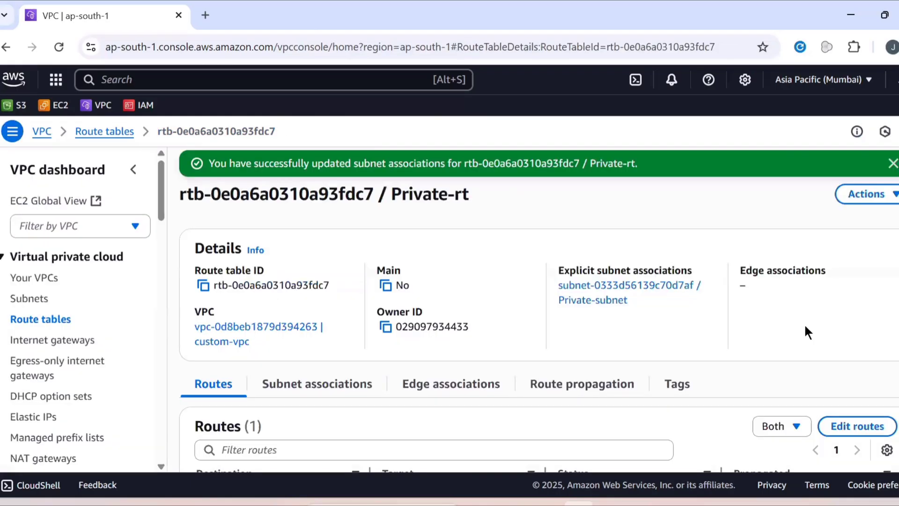
click(893, 164)
scroll(668, 347, down, 2)
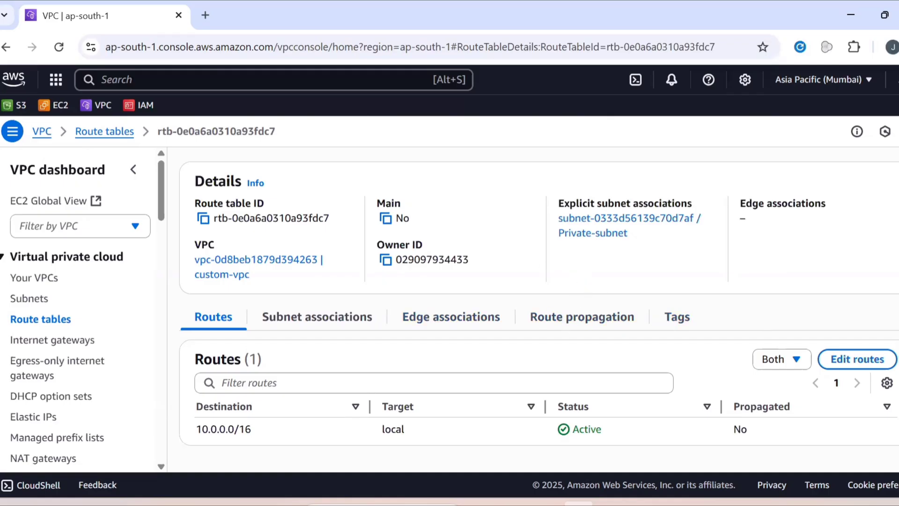
- Open the EC2 console in a new browser tab and show the instances list without the running-state filter
right_click(39, 107)
click(99, 122)
click(208, 19)
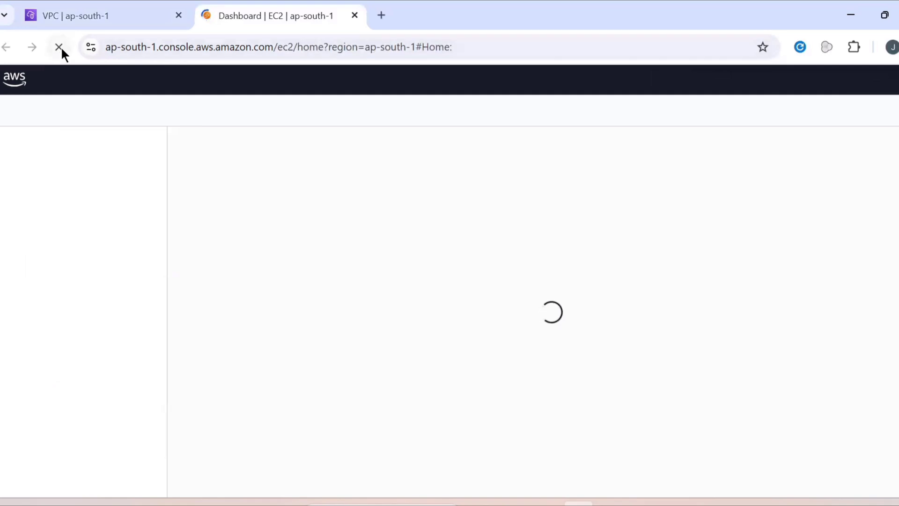
click(90, 13)
click(243, 14)
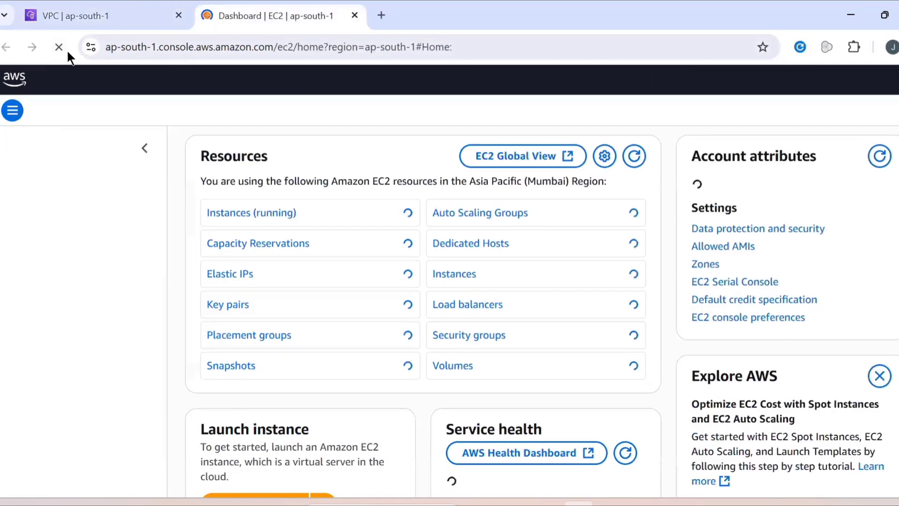
click(222, 215)
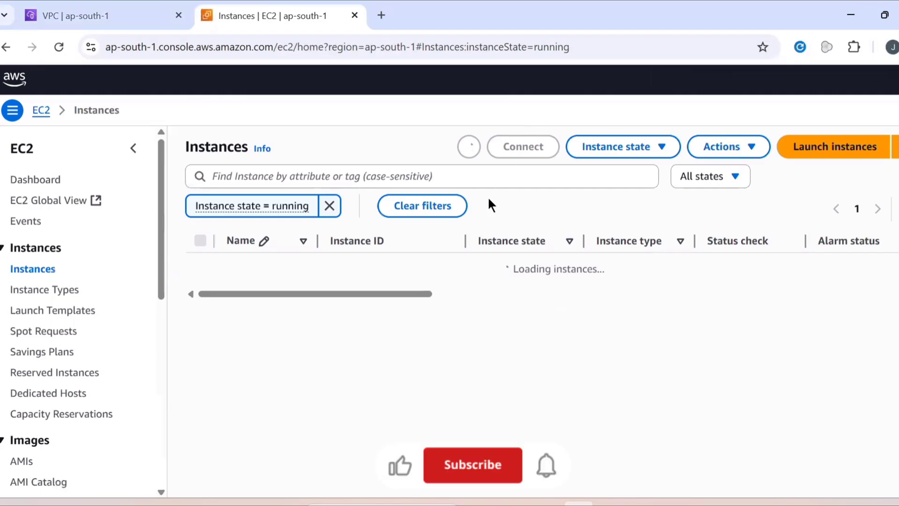
click(330, 205)
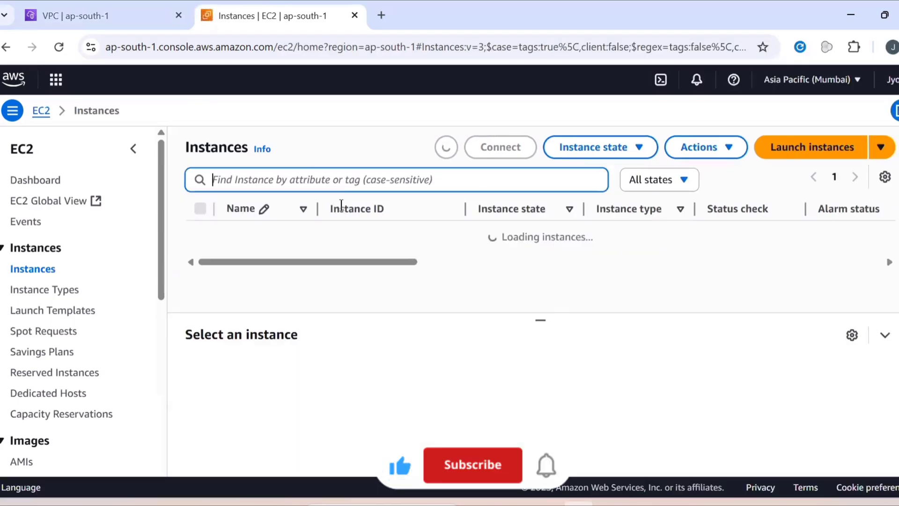
- Start launching a new EC2 instance and name it bastion-host
click(779, 148)
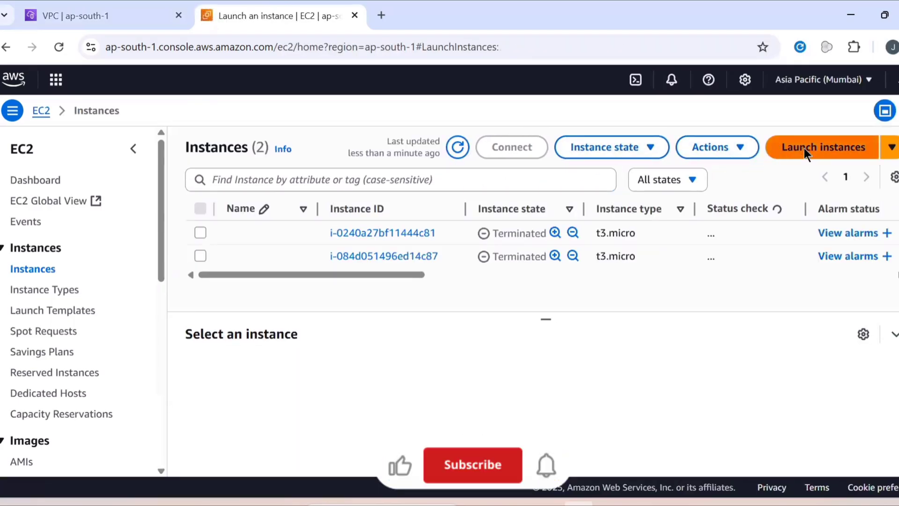
click(188, 275)
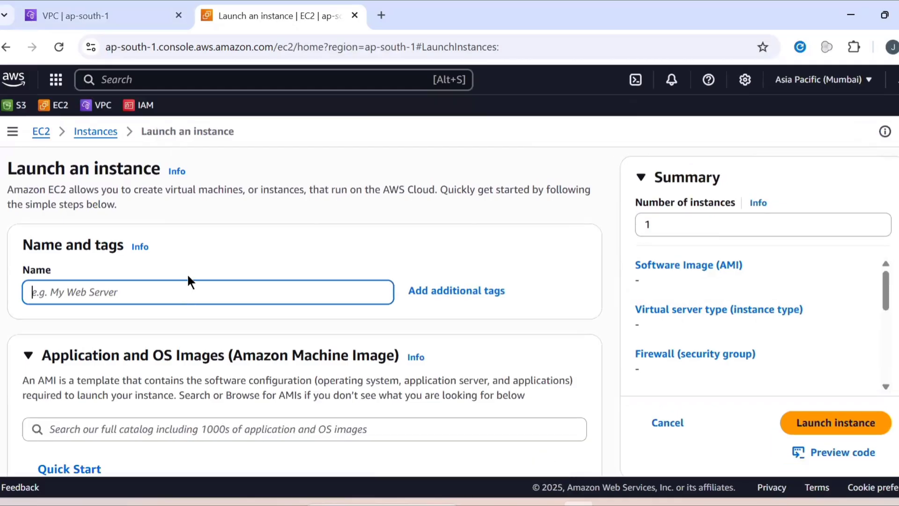
text(b)
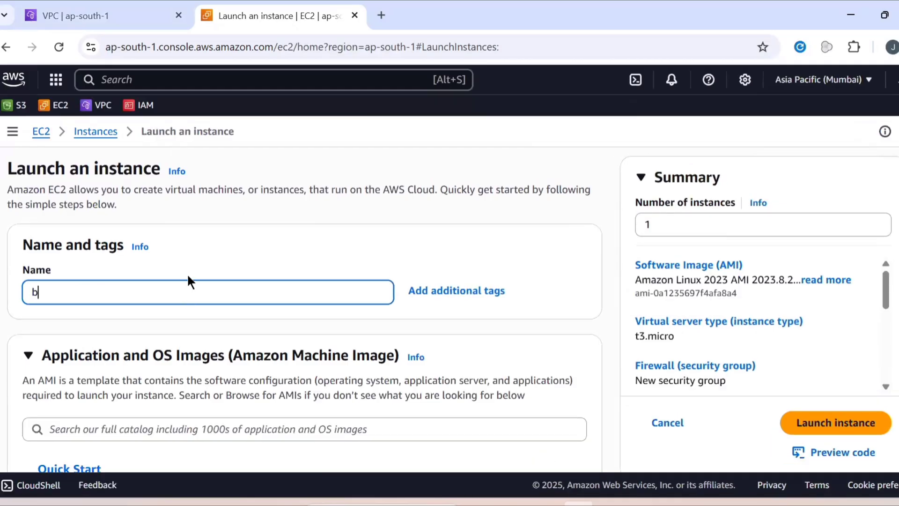
text(asti)
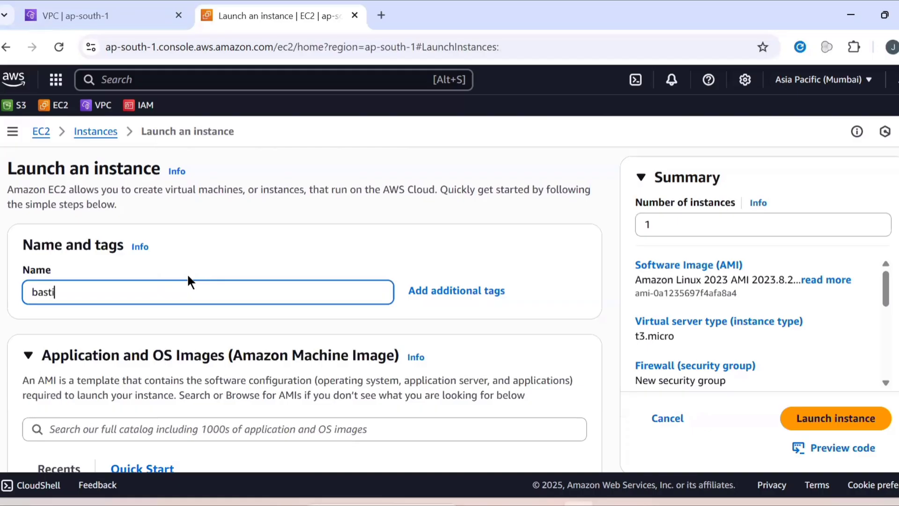
text(on-host)
- Create an RSA key pair named newkey in .pem format for the bastion-host instance
scroll(188, 276, down, 4)
scroll(170, 331, down, 3)
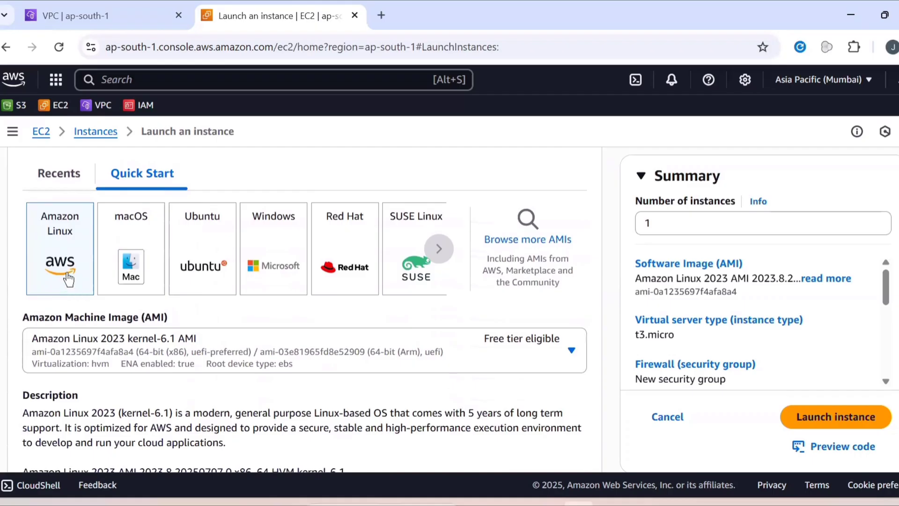
scroll(68, 280, down, 8)
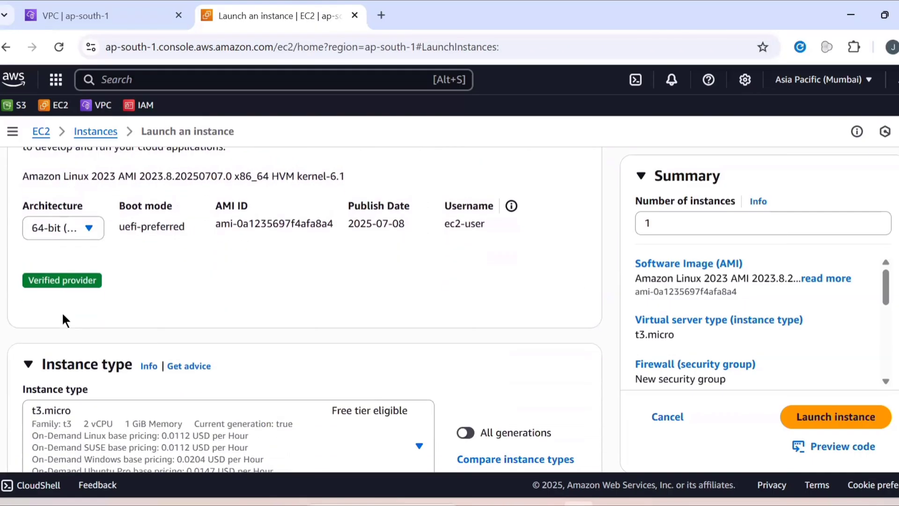
scroll(63, 310, down, 5)
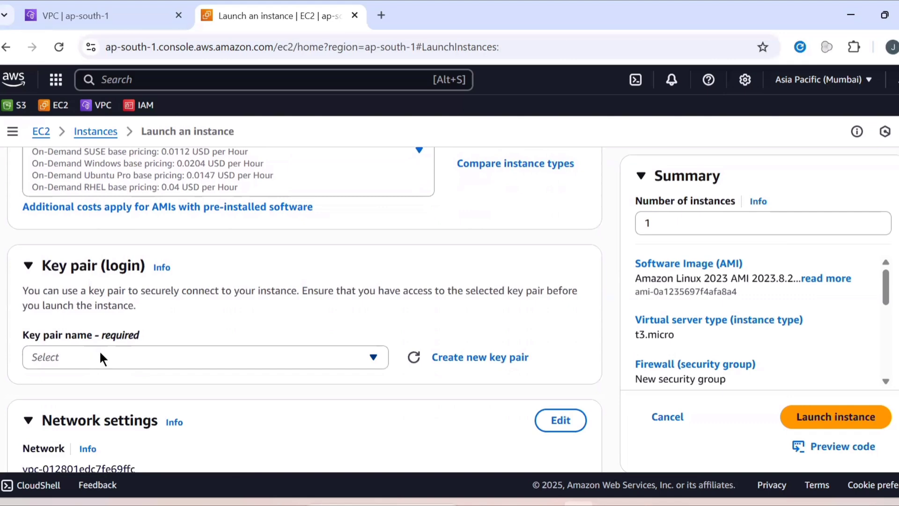
click(462, 363)
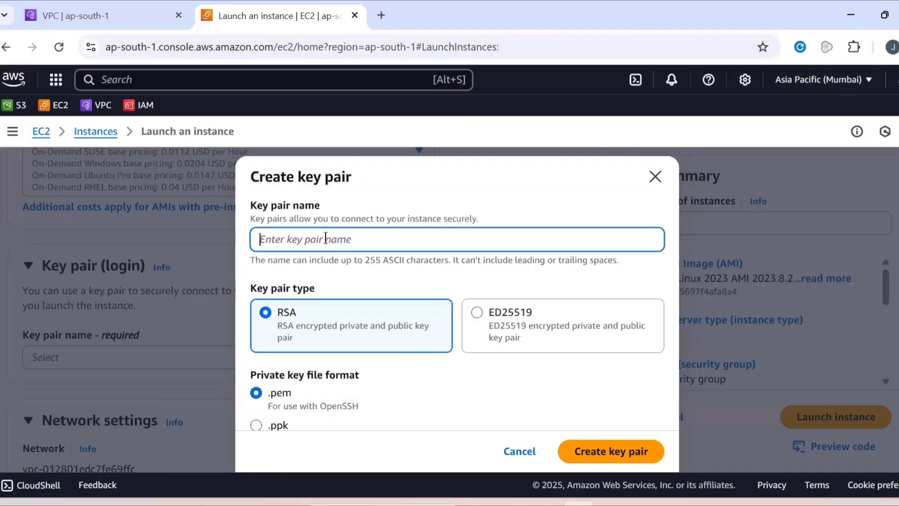
text(newkey)
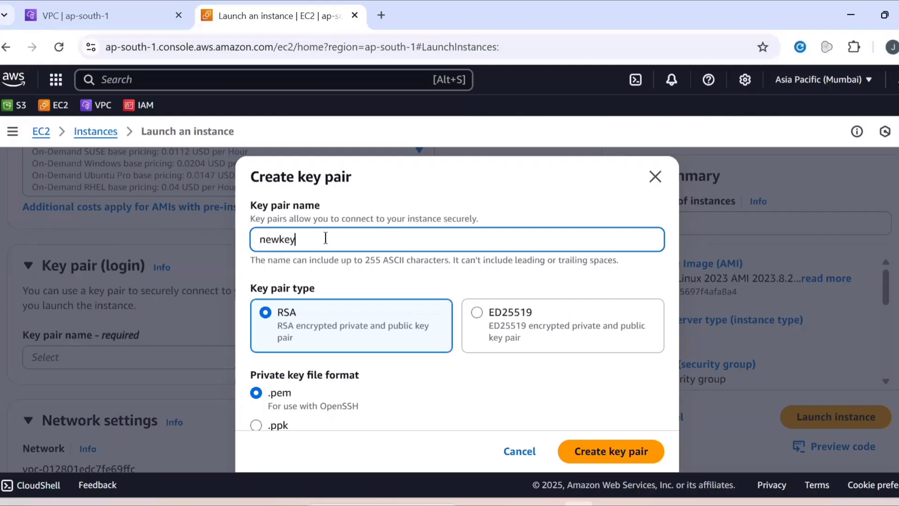
scroll(325, 239, down, 3)
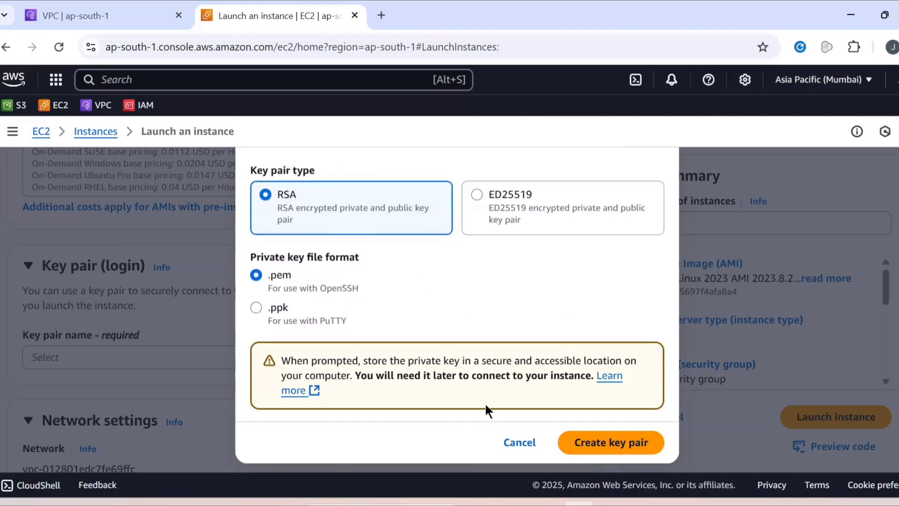
key(Return)
- Edit the bastion-host network settings to use custom-vpc and Public-subnet
scroll(349, 361, down, 3)
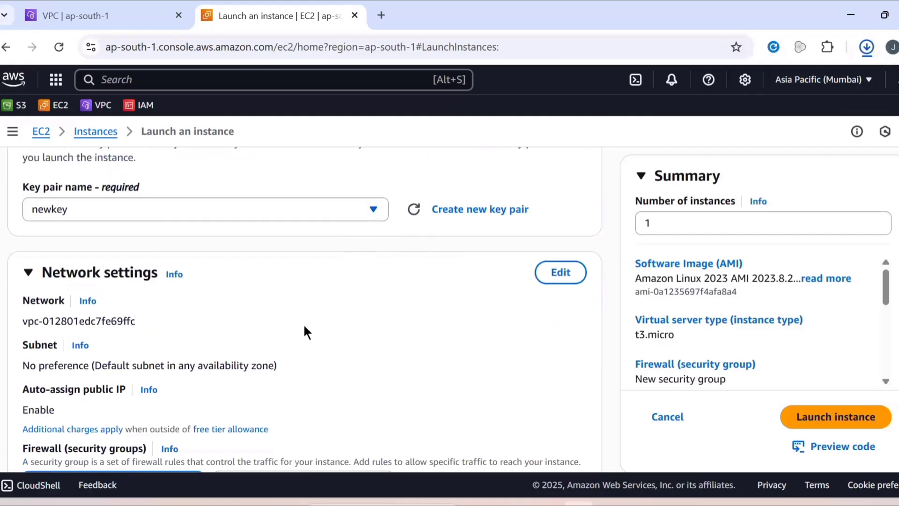
click(545, 277)
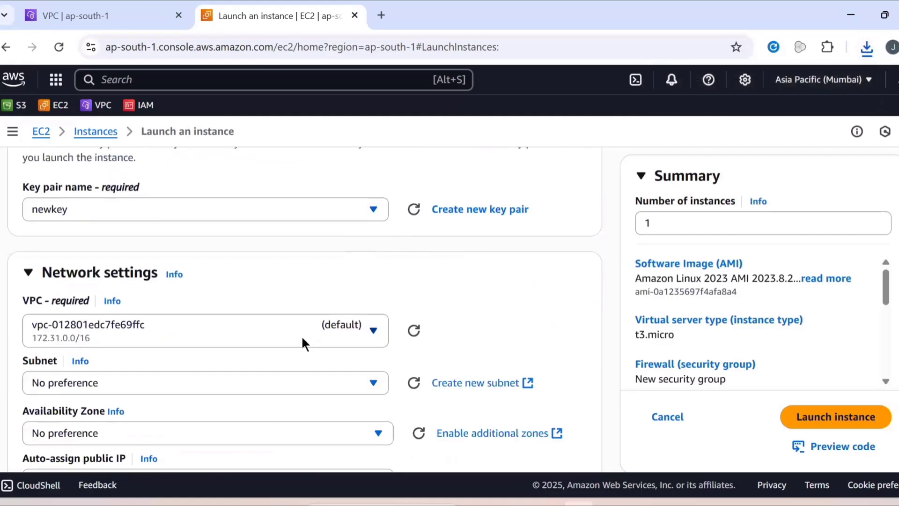
click(217, 331)
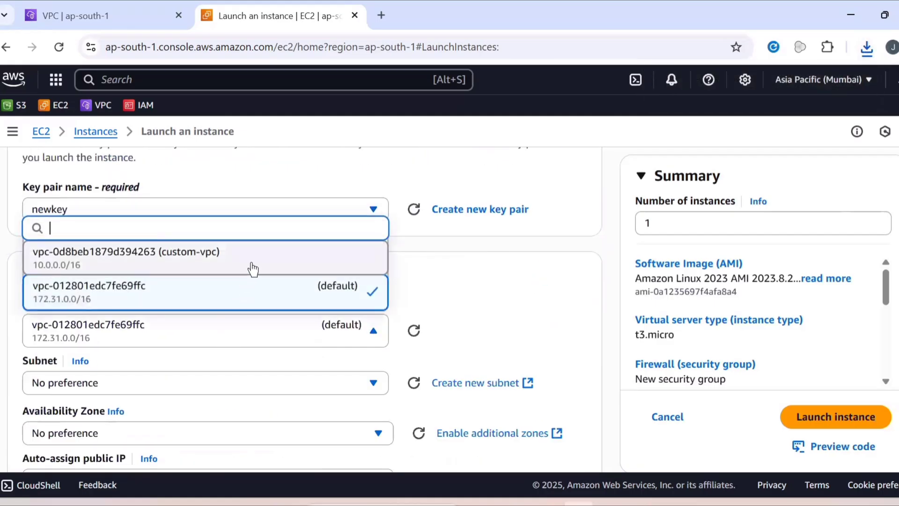
scroll(251, 267, down, 1)
key(Return)
click(219, 319)
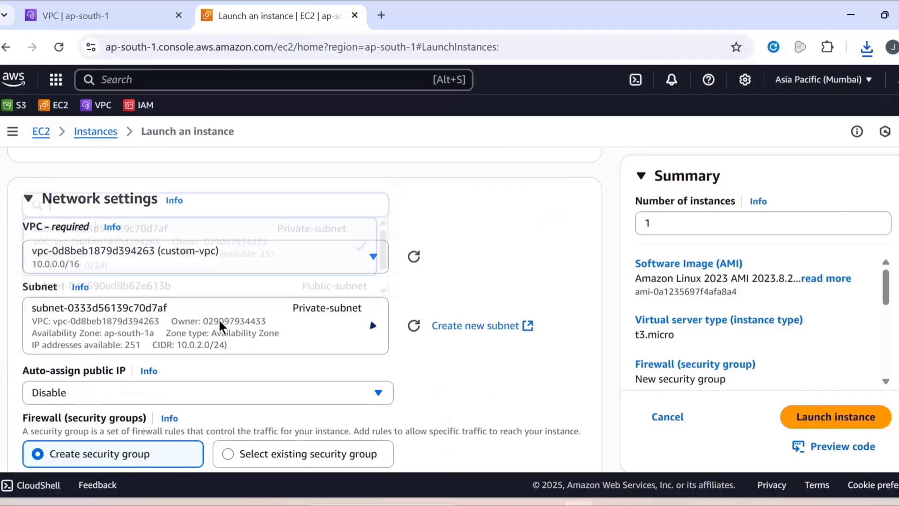
click(230, 285)
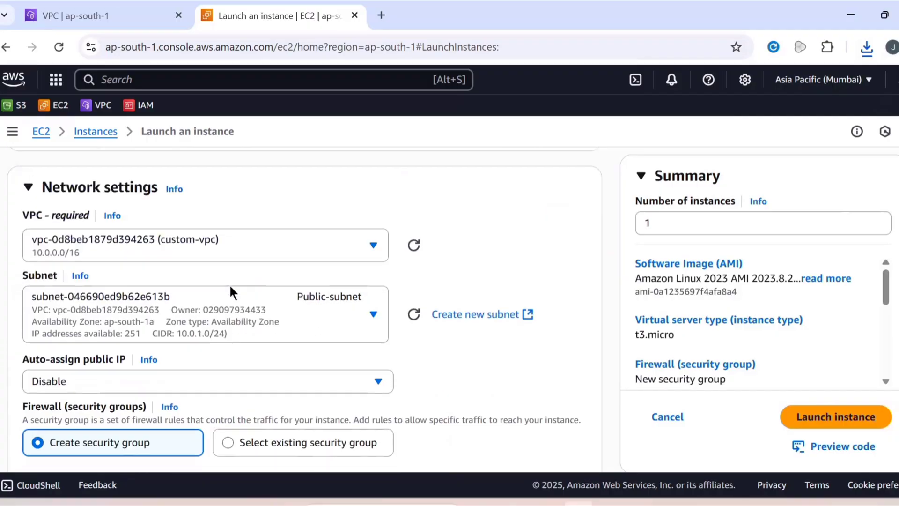
- Enable auto-assign public IP for bastion-host and assign the existing default security group
scroll(214, 311, down, 1)
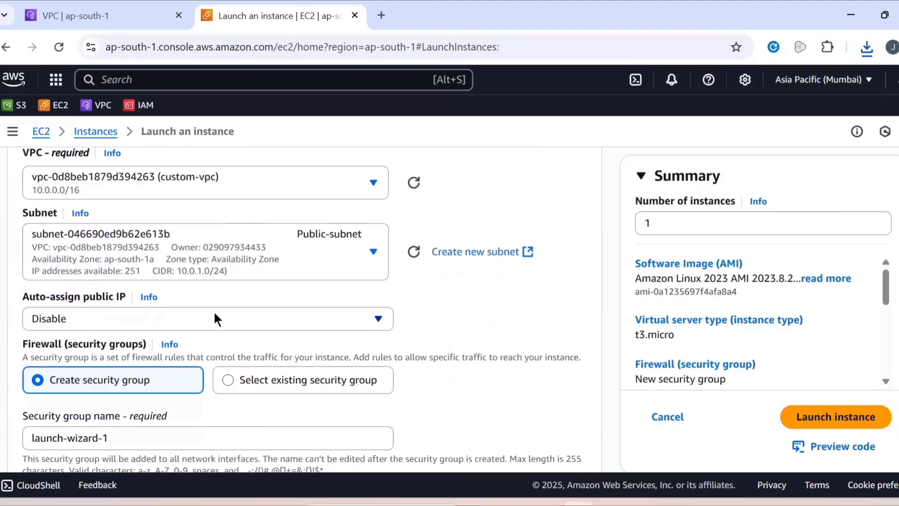
click(79, 317)
click(89, 344)
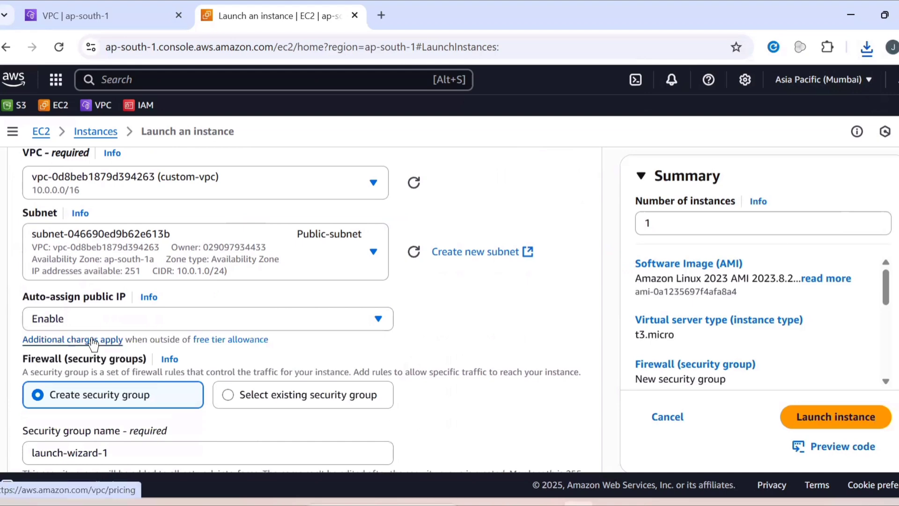
scroll(92, 343, down, 2)
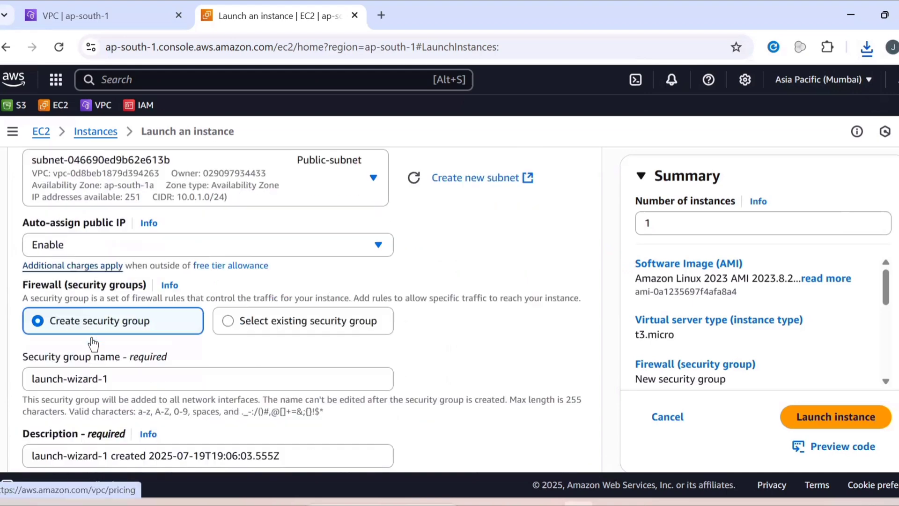
click(229, 322)
click(177, 378)
click(176, 352)
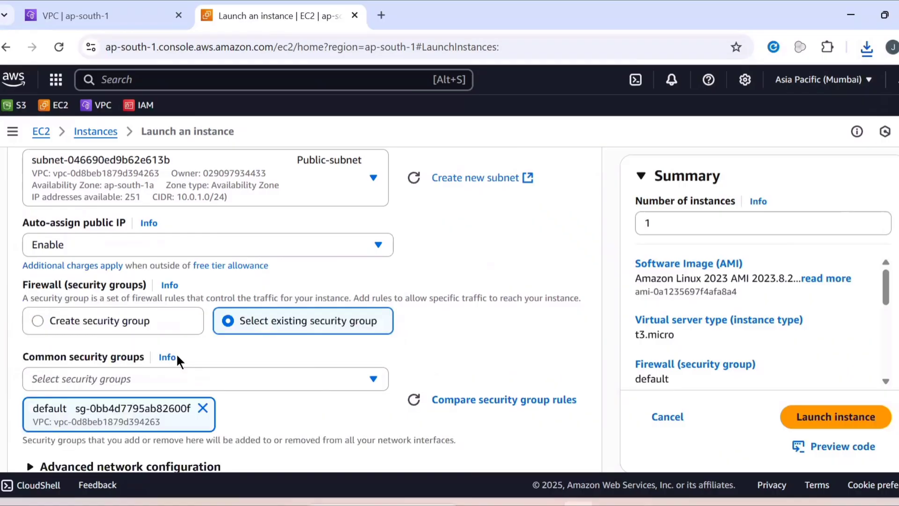
- Launch the bastion-host instance with the default storage settings
scroll(177, 359, down, 3)
scroll(177, 356, down, 2)
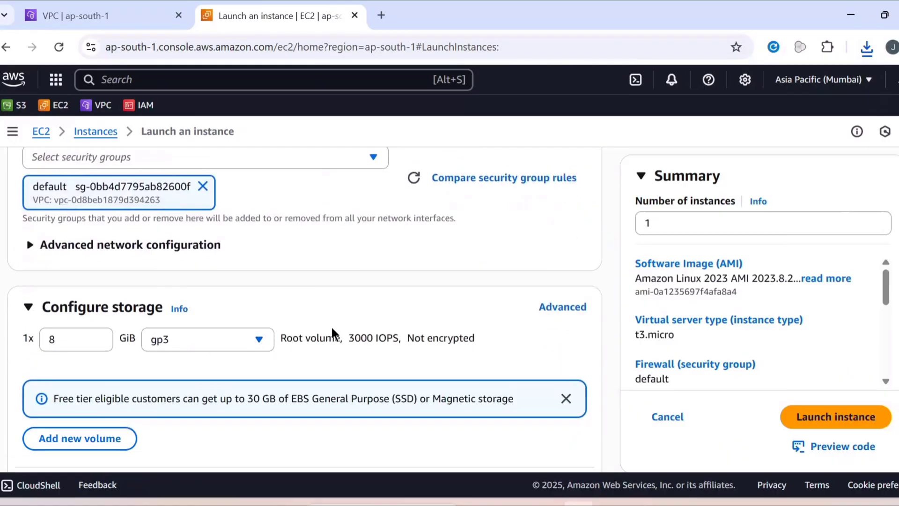
scroll(334, 327, down, 4)
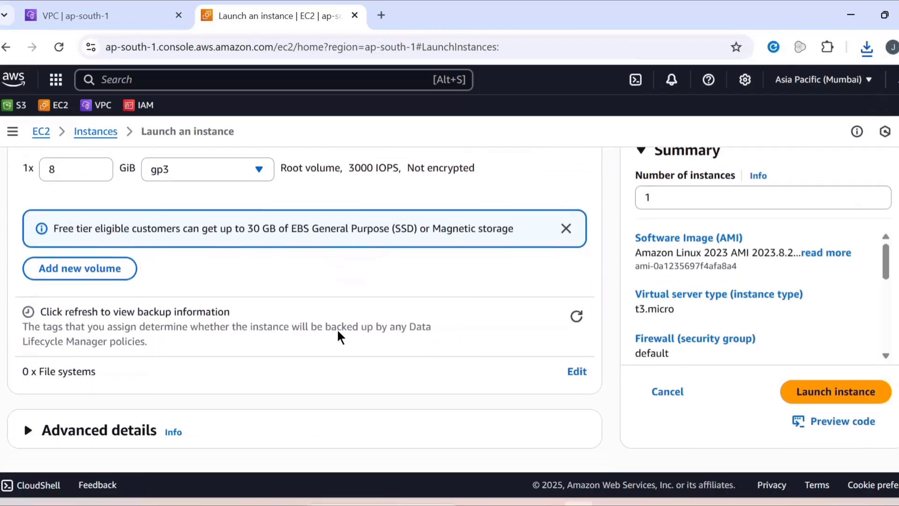
click(825, 385)
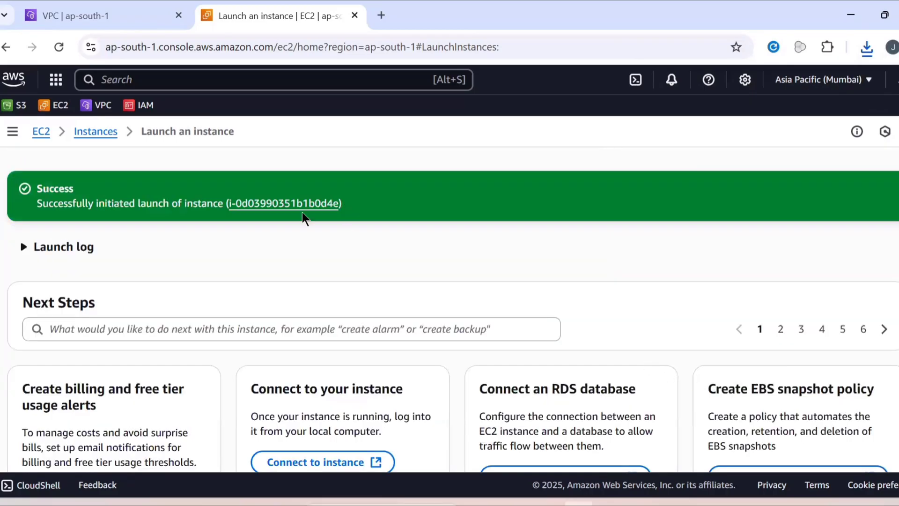
- Return to the instances list and start launching another instance named private-ec2
click(86, 133)
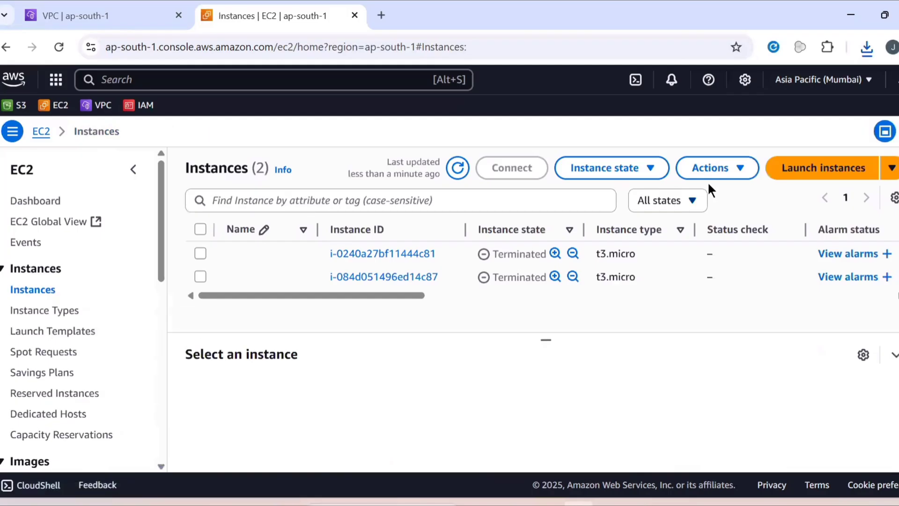
click(813, 169)
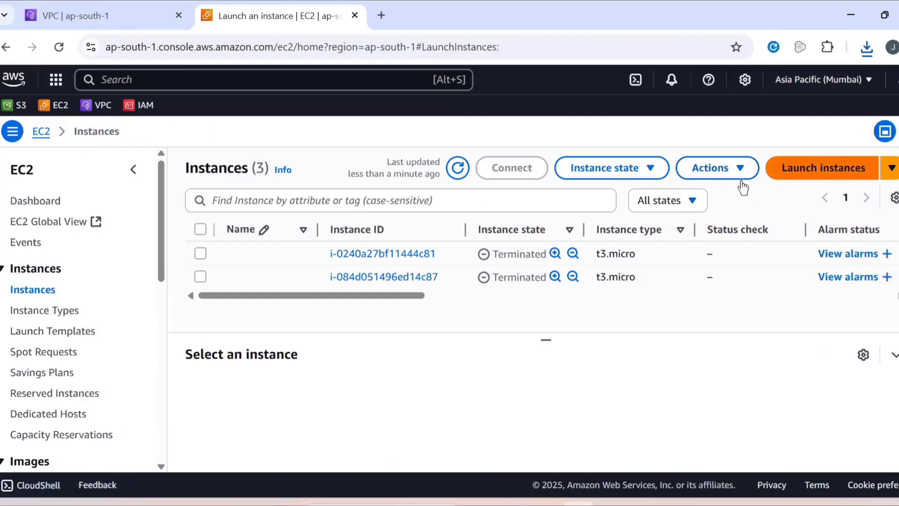
click(223, 288)
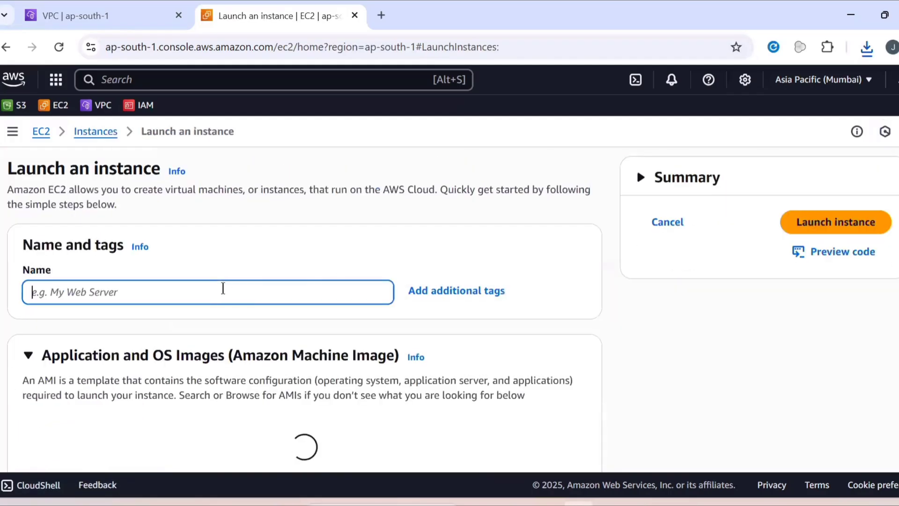
text(p)
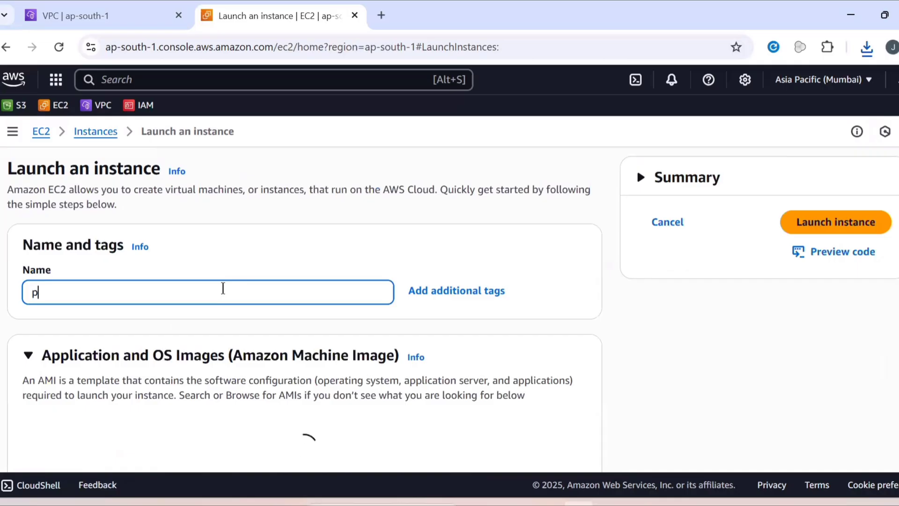
text(rivate)
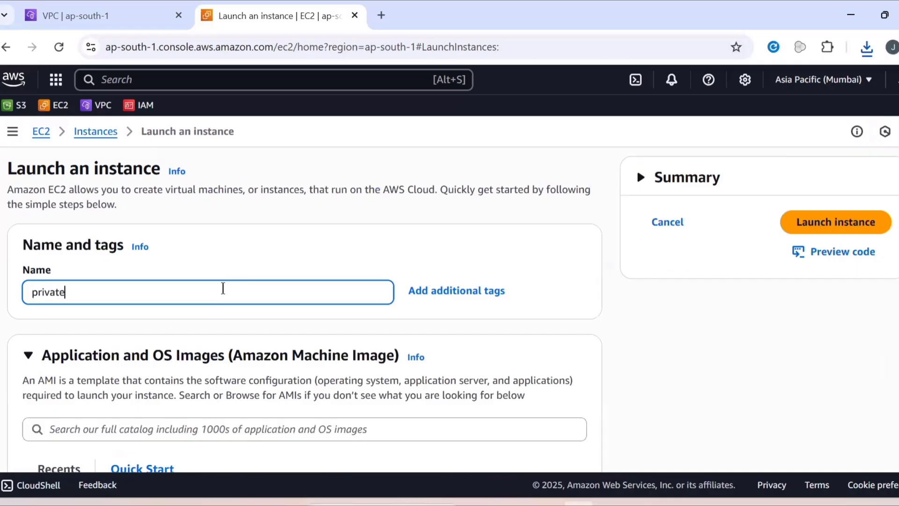
text(-ec2)
- Select the existing newkey key pair for the private-ec2 instance
scroll(267, 283, down, 5)
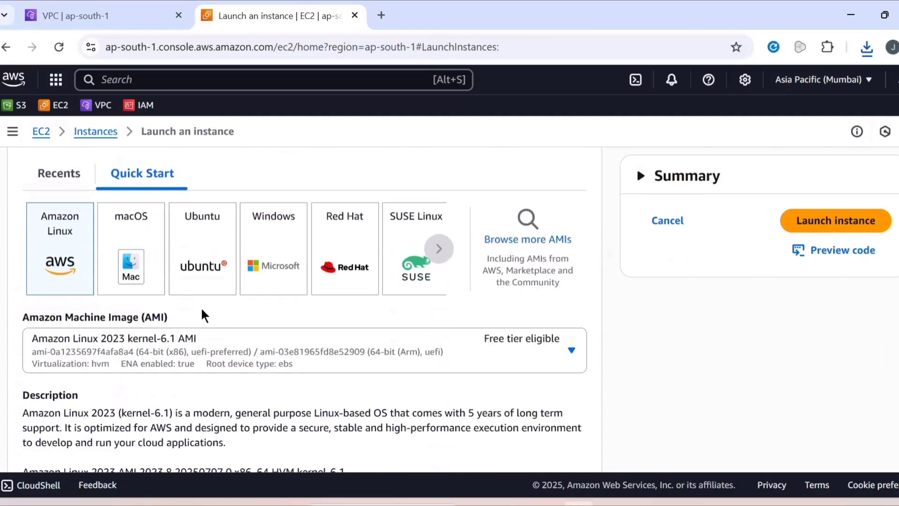
scroll(168, 318, down, 7)
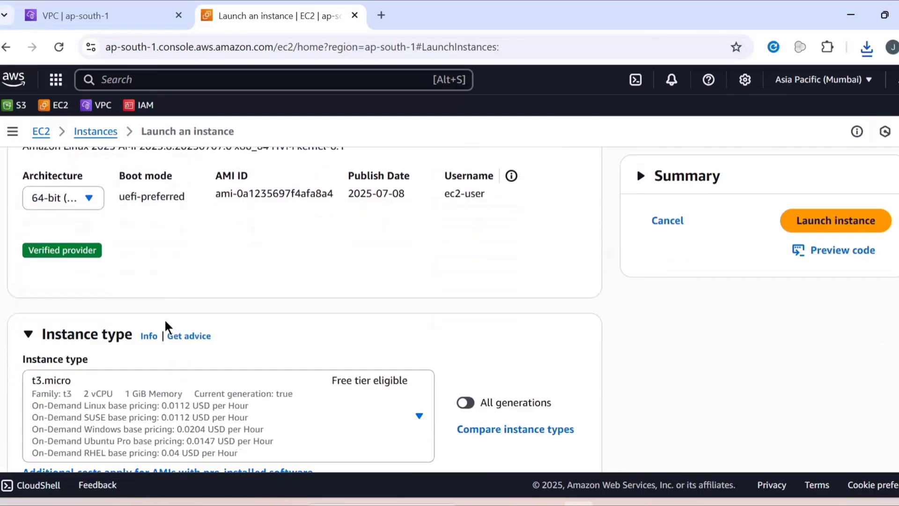
scroll(141, 345, down, 7)
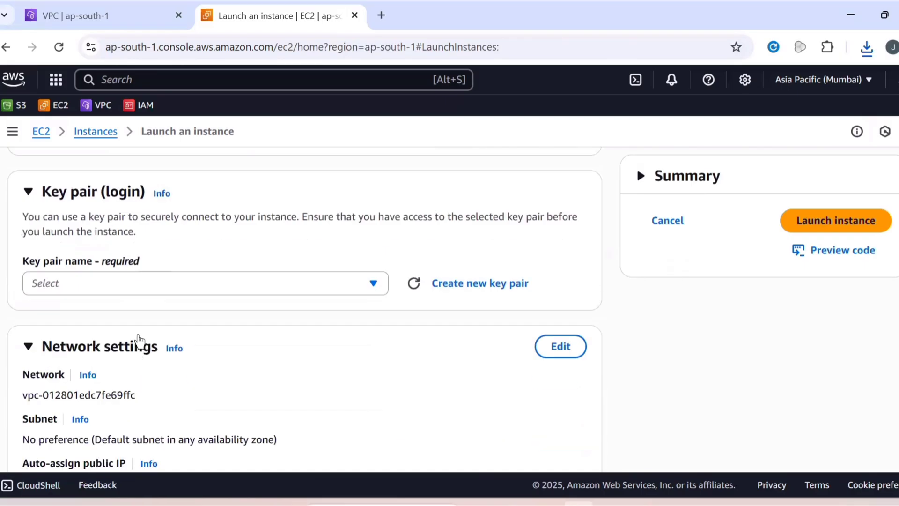
click(156, 283)
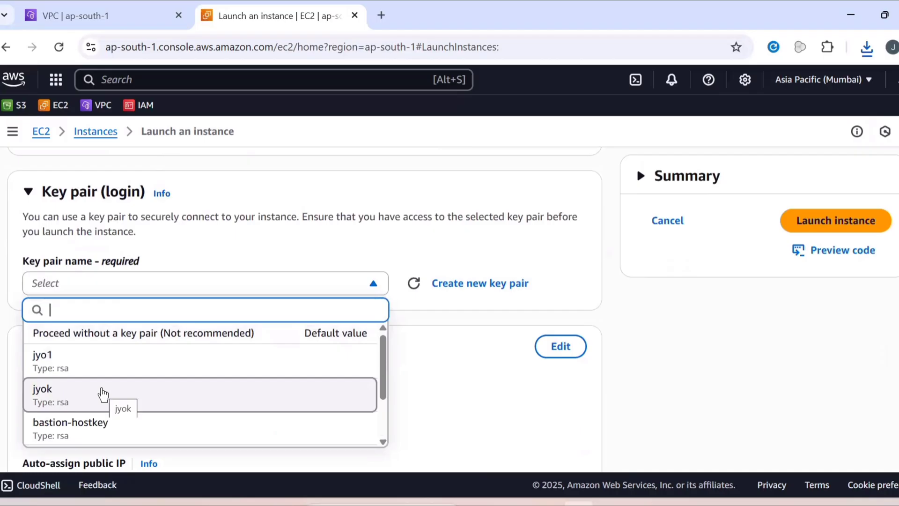
scroll(100, 394, down, 2)
click(86, 429)
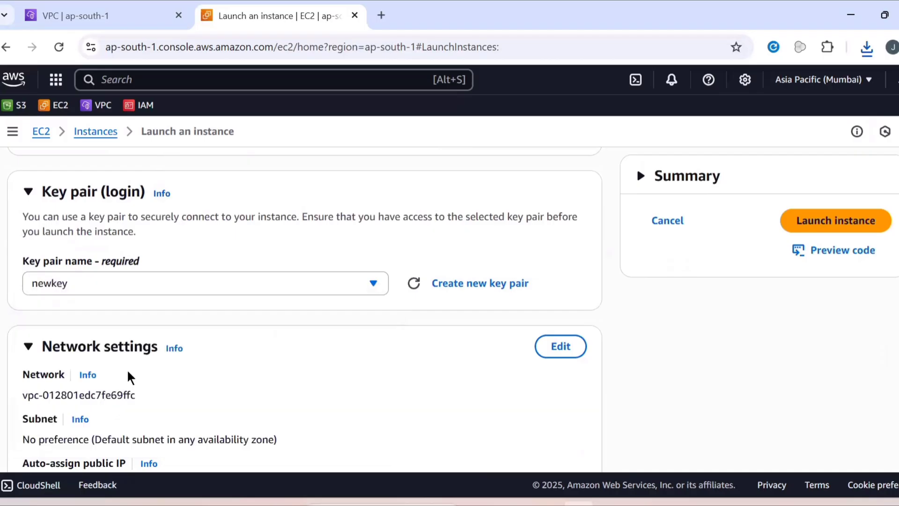
- Edit the private-ec2 network settings to place the instance in Private-subnet of custom-vpc
scroll(349, 321, down, 2)
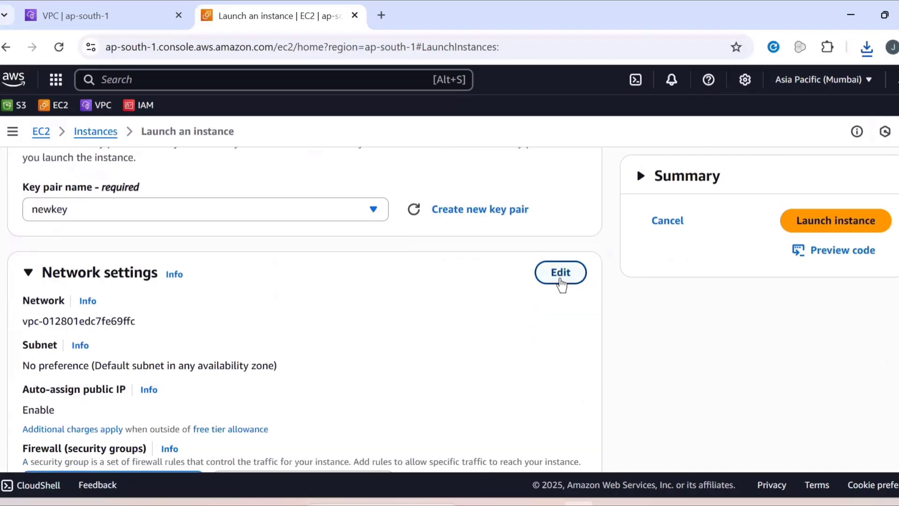
click(560, 283)
click(310, 343)
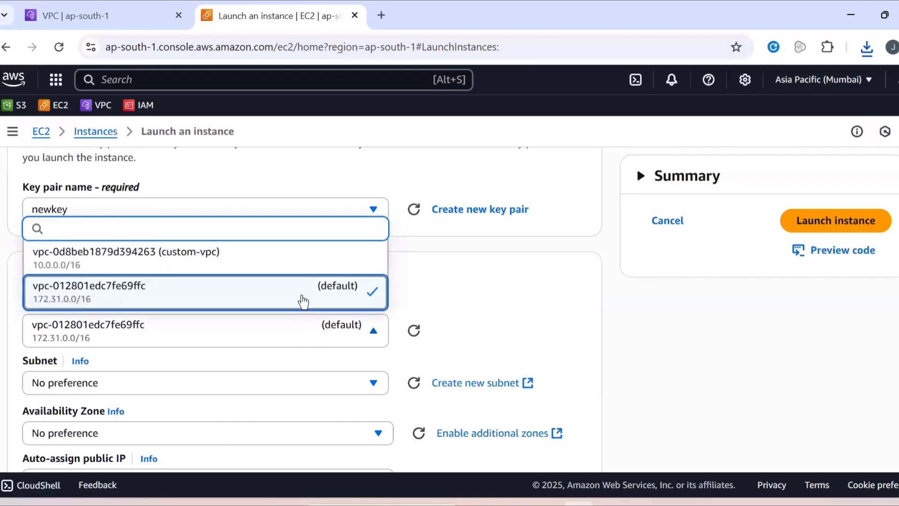
click(309, 270)
scroll(267, 317, down, 3)
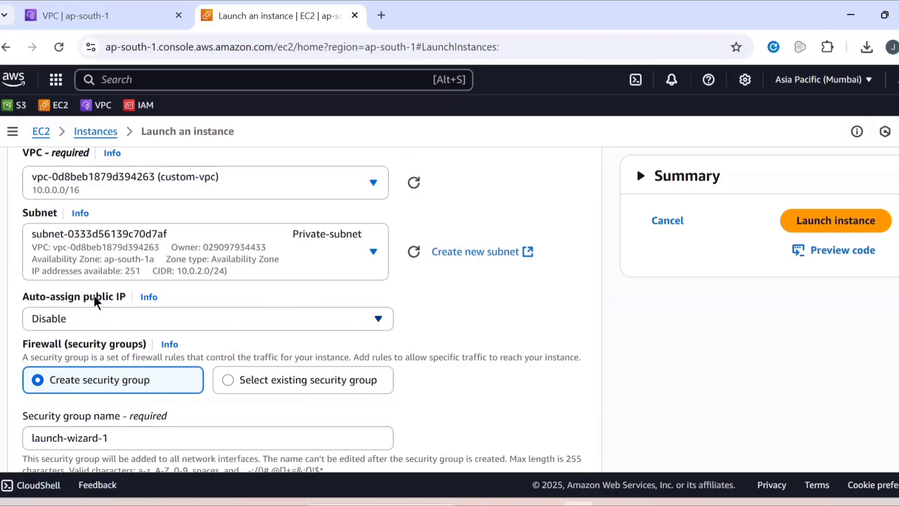
- Keep auto-assign public IP set to Disable and assign the existing default security group to the instance
click(75, 324)
click(75, 325)
click(265, 377)
scroll(265, 375, down, 2)
click(172, 369)
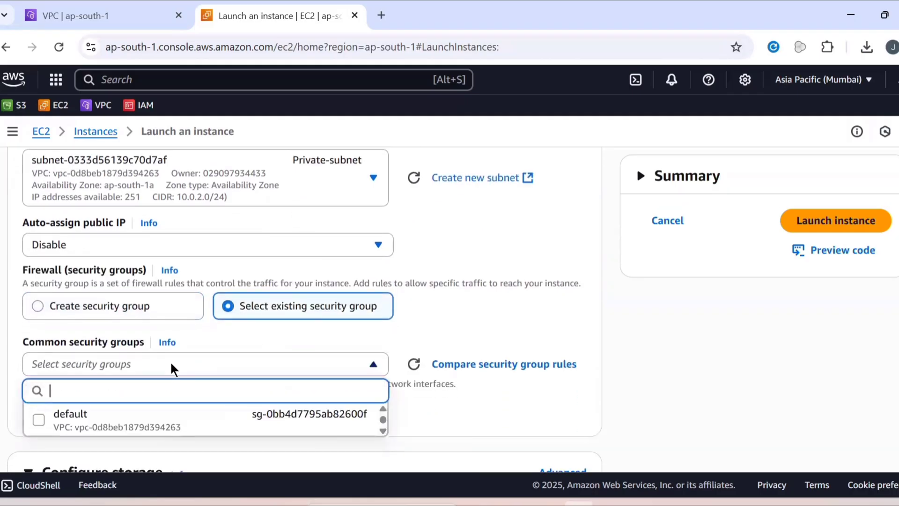
click(151, 424)
- Launch the private-ec2 instance with the default 8 GiB gp3 storage
scroll(155, 404, down, 6)
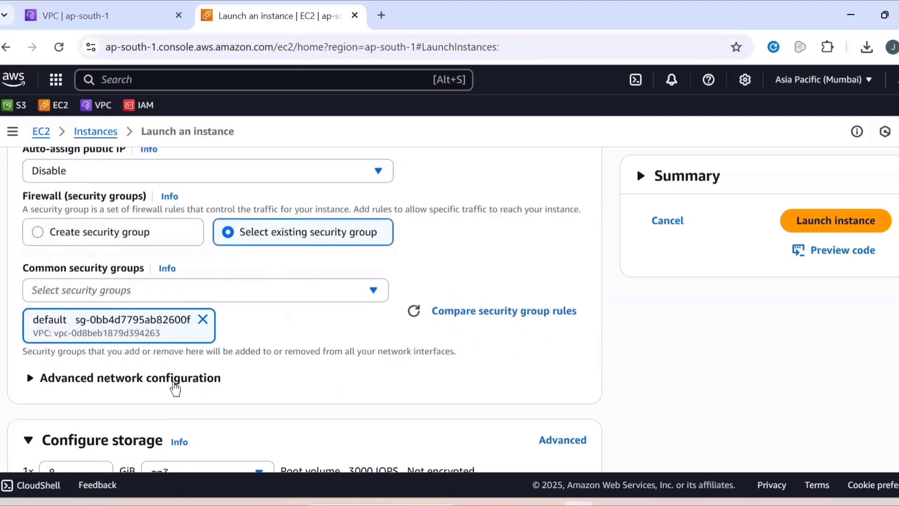
scroll(197, 359, down, 2)
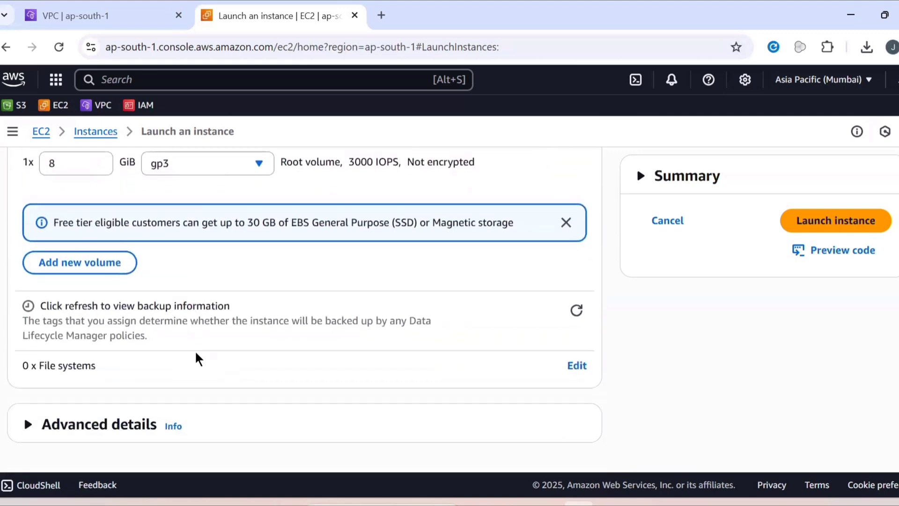
click(806, 227)
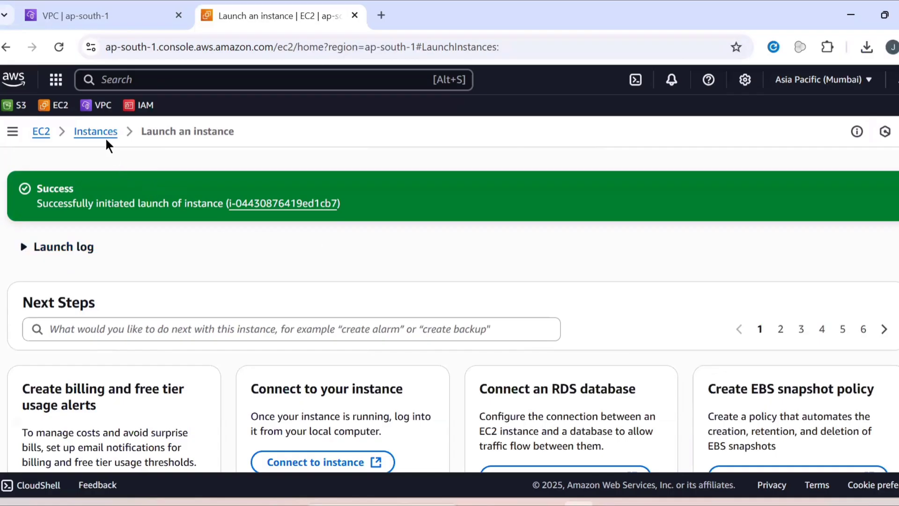
- Open the IAM console in a separate browser tab and start creating a role from the roles list
right_click(133, 107)
click(197, 122)
click(406, 15)
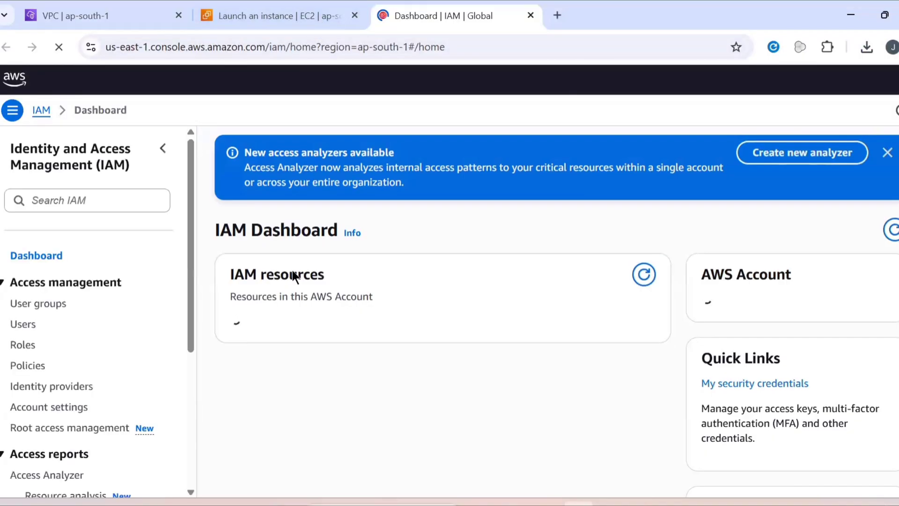
click(43, 342)
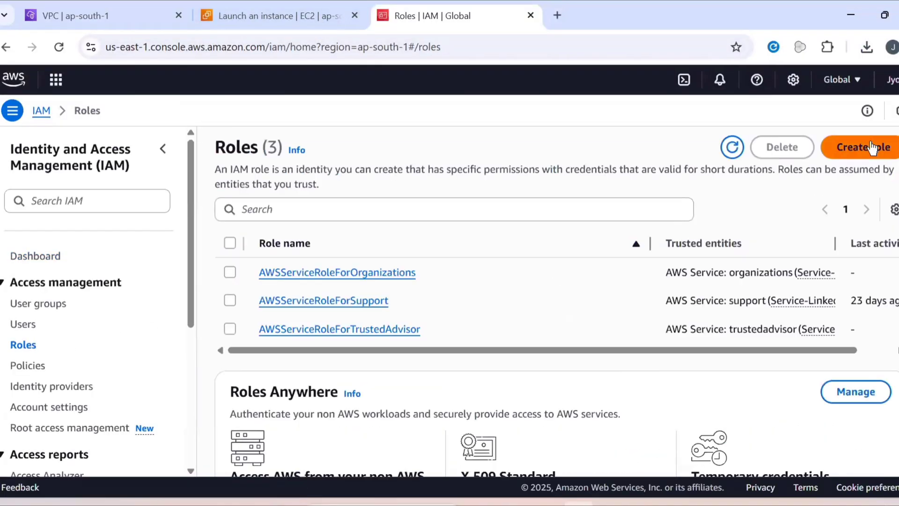
click(867, 148)
- Set the role's trusted entity to AWS service with the EC2 use case and proceed to its permissions
scroll(405, 290, down, 3)
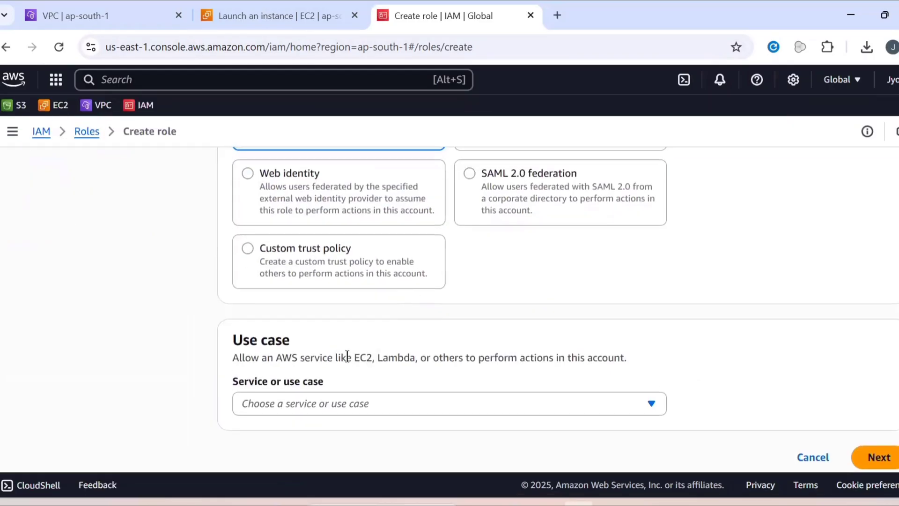
scroll(295, 271, up, 3)
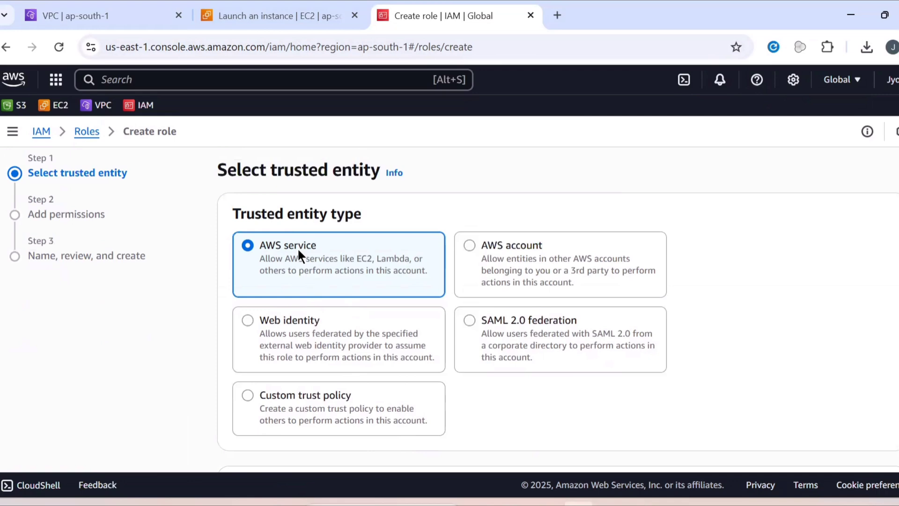
scroll(298, 253, down, 3)
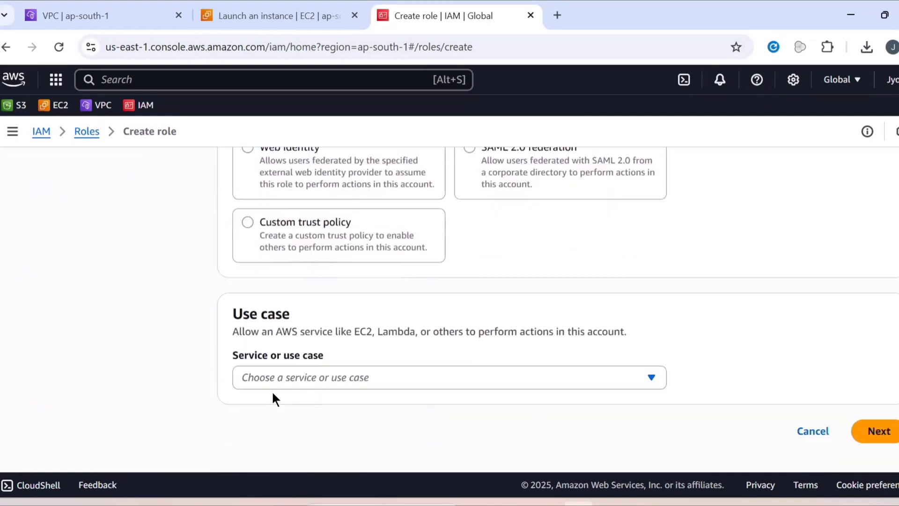
click(281, 383)
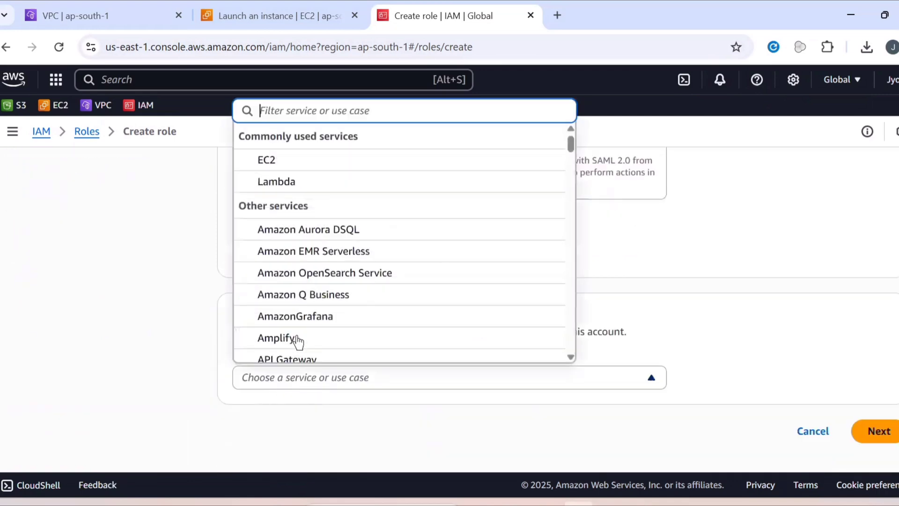
click(315, 159)
scroll(530, 299, down, 6)
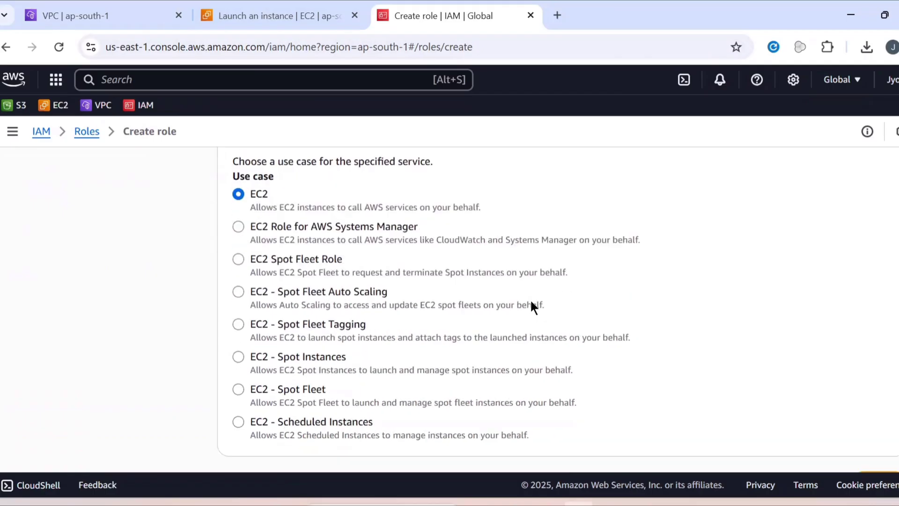
scroll(328, 225, up, 2)
scroll(571, 332, down, 3)
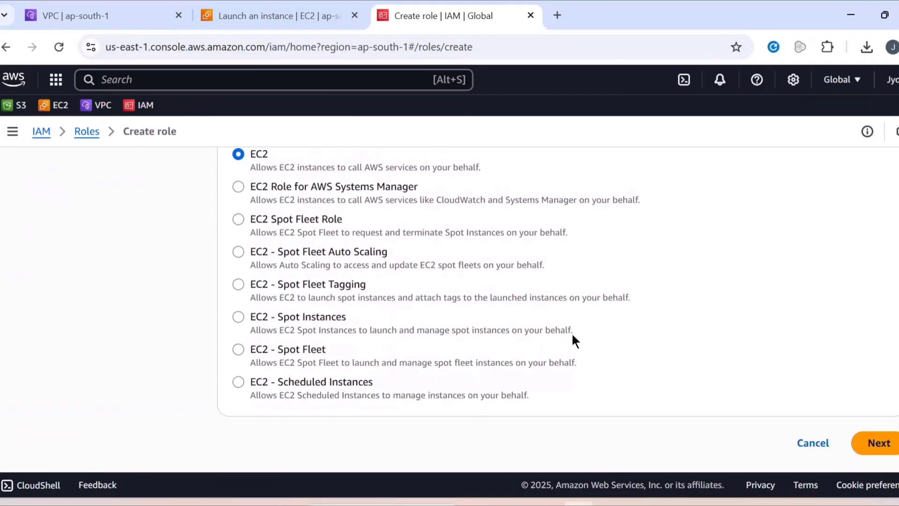
click(877, 429)
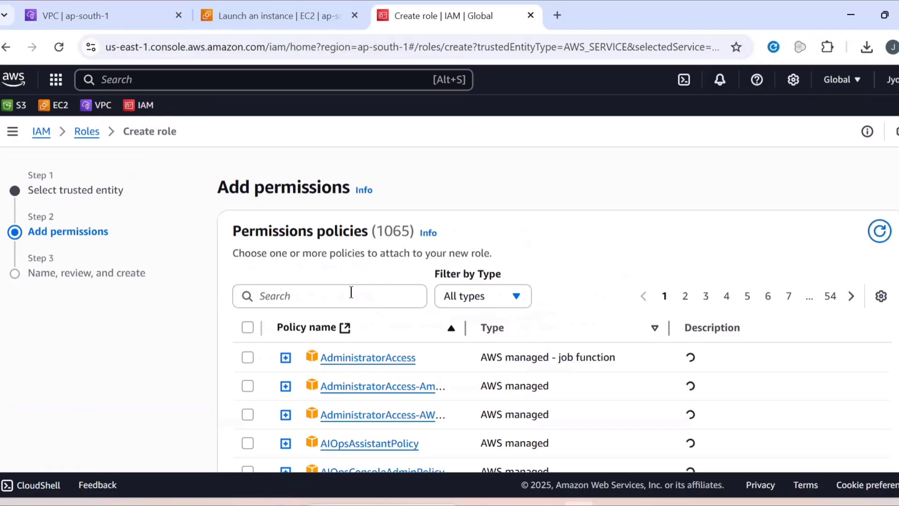
- Filter the permissions policies by "s3f" and add AmazonS3FullAccess to the role
click(311, 295)
text(s3)
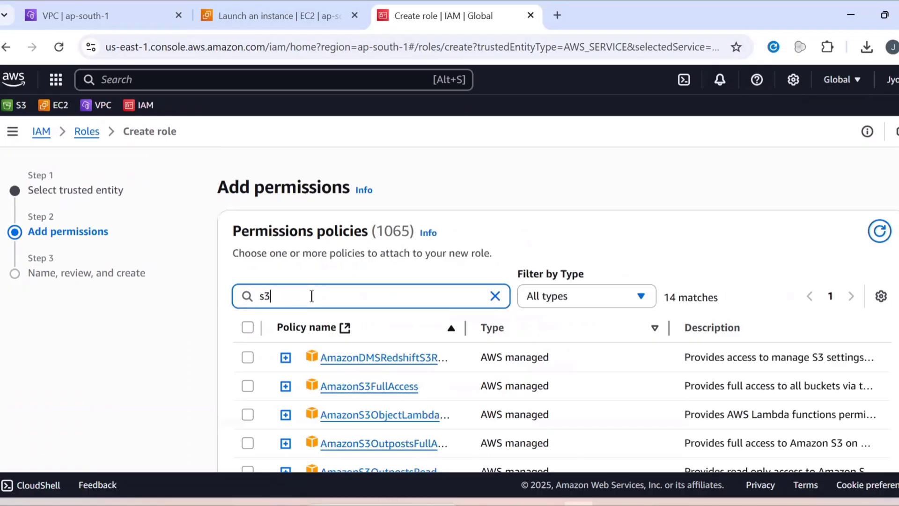
text(f)
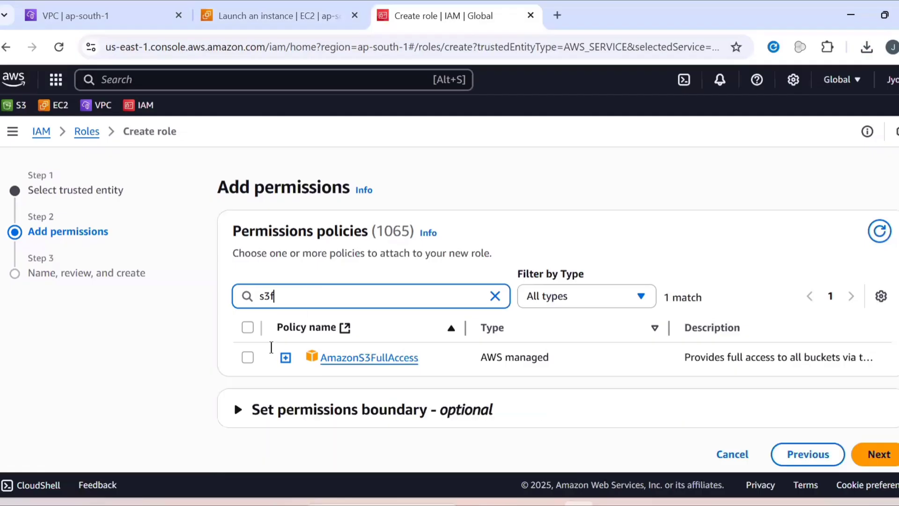
click(248, 357)
click(874, 454)
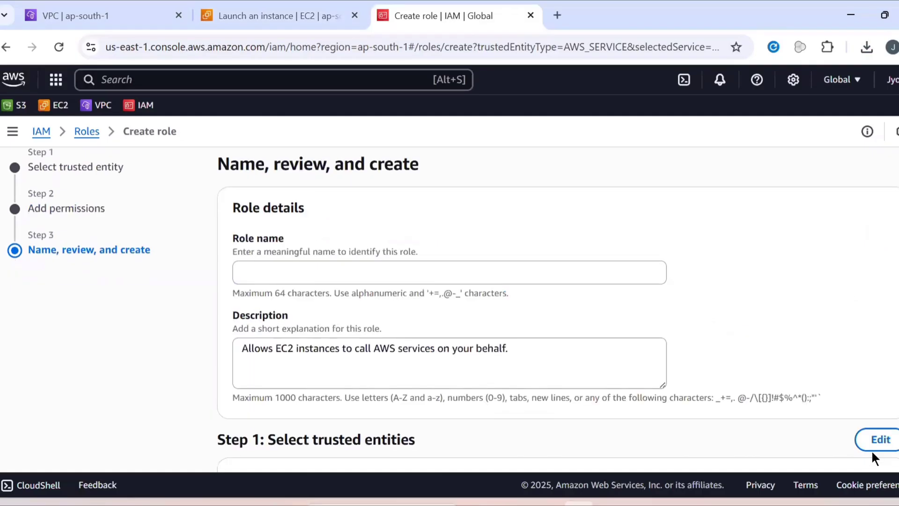
- Name the role ec2-s3role, create it, and dismiss the notification
click(414, 275)
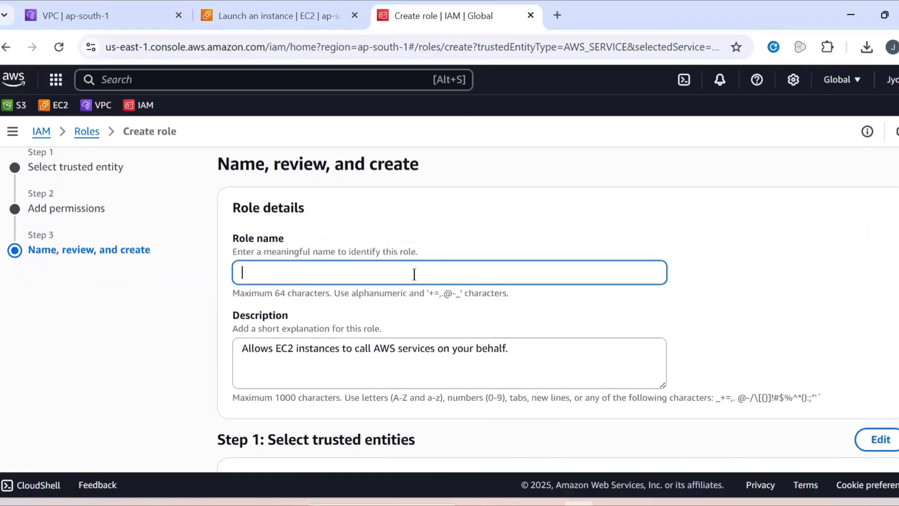
text(ec2-s3role)
scroll(576, 325, down, 10)
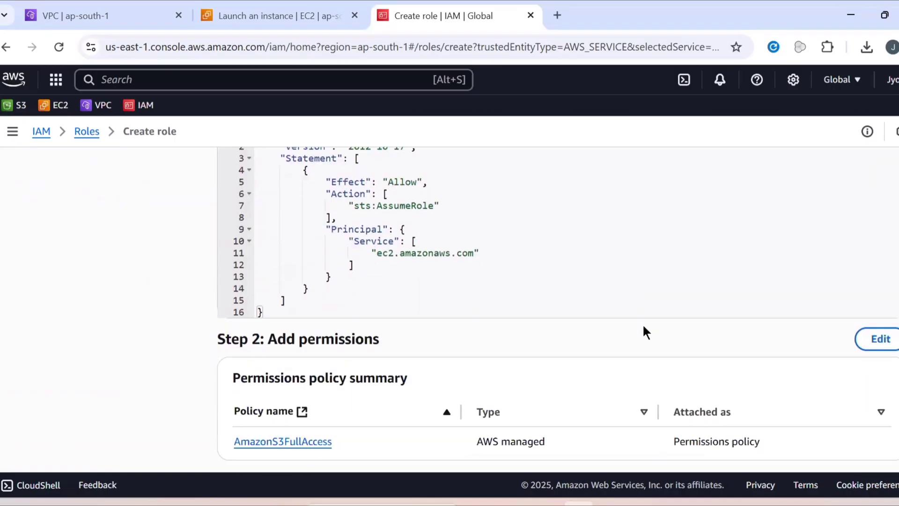
scroll(749, 369, down, 2)
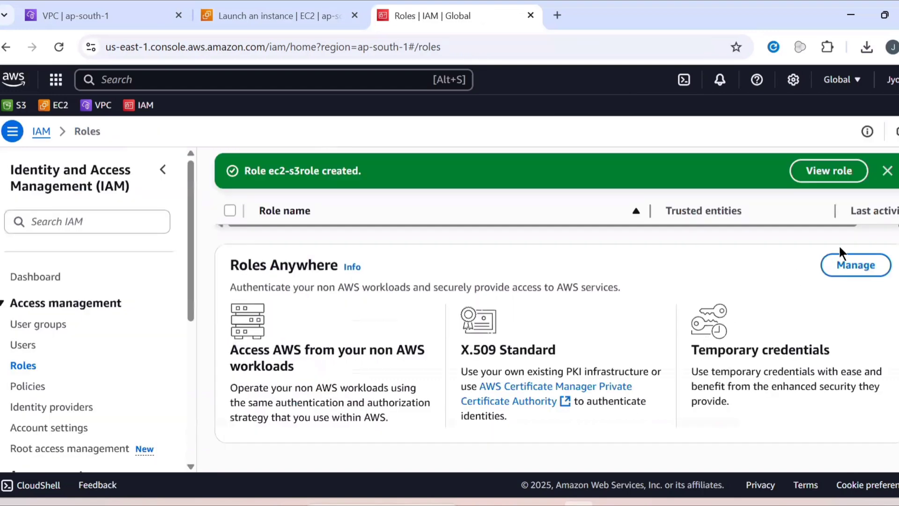
click(888, 171)
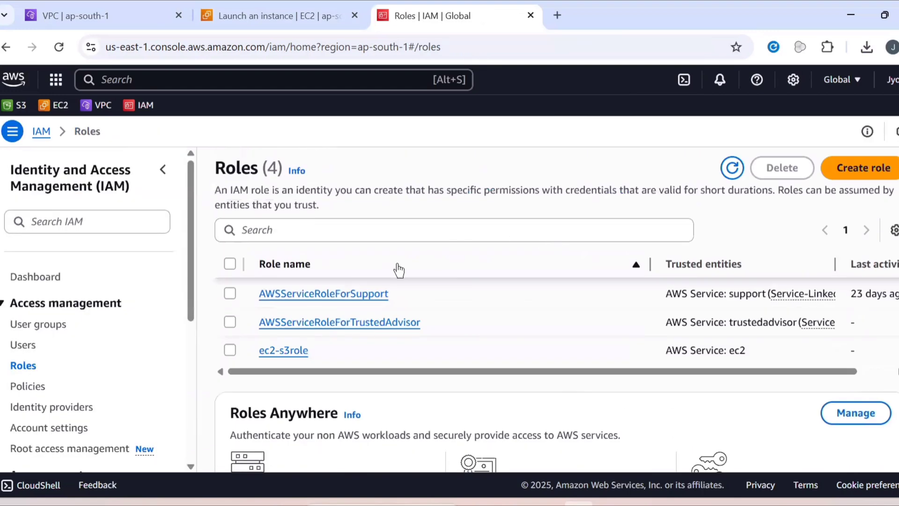
- Return to the EC2 instances list and refresh it to locate the private-ec2 instance
click(264, 21)
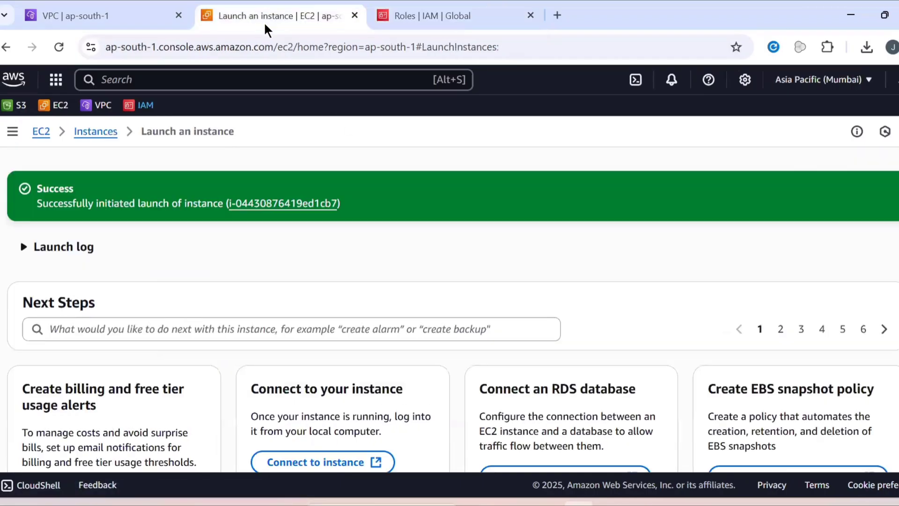
click(112, 135)
scroll(346, 251, down, 3)
scroll(354, 261, up, 3)
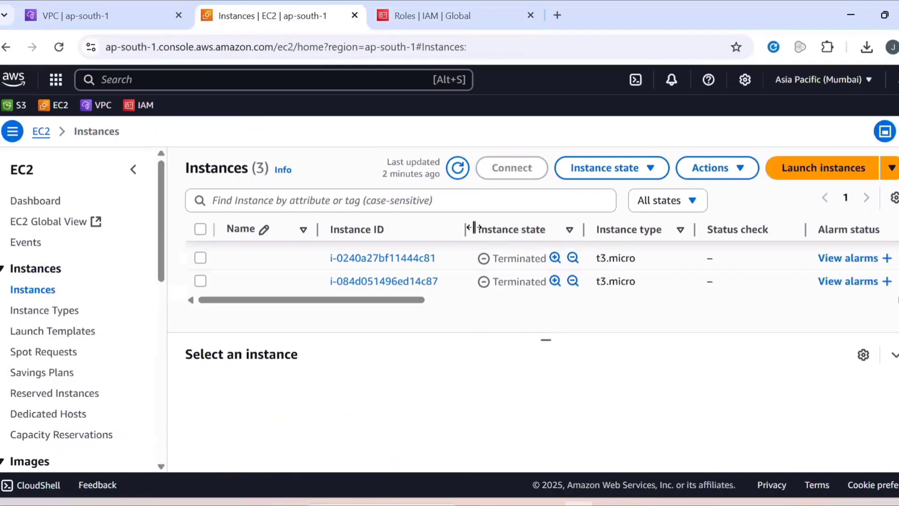
click(458, 168)
scroll(438, 263, down, 2)
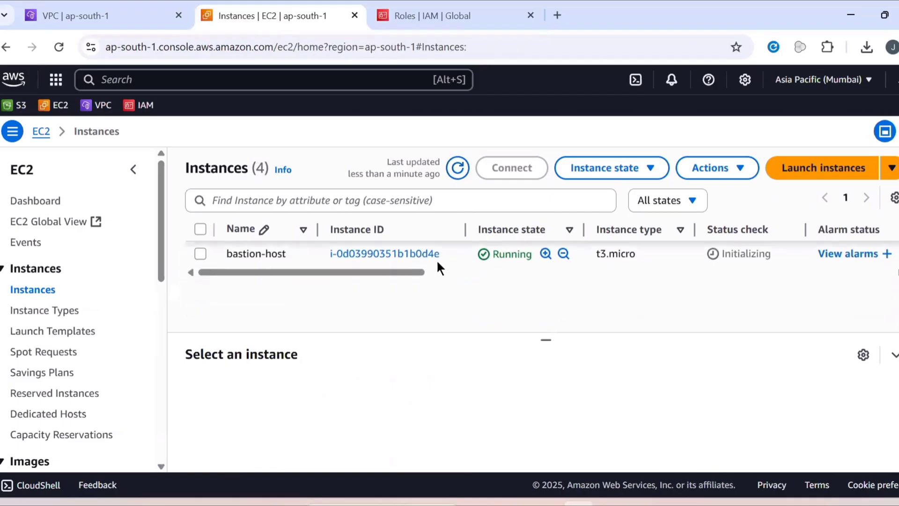
scroll(381, 275, up, 2)
scroll(354, 287, down, 2)
scroll(352, 278, up, 2)
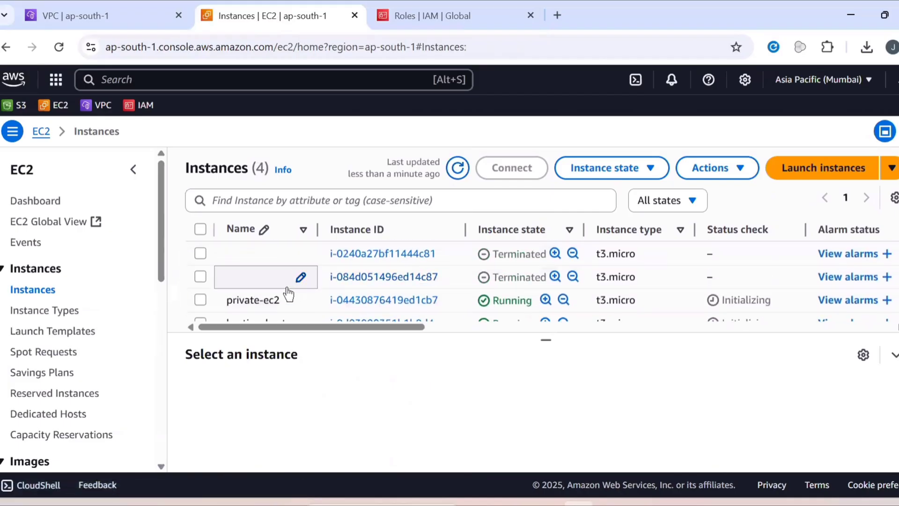
- Attach the ec2-s3role IAM role to the private-ec2 instance
click(198, 296)
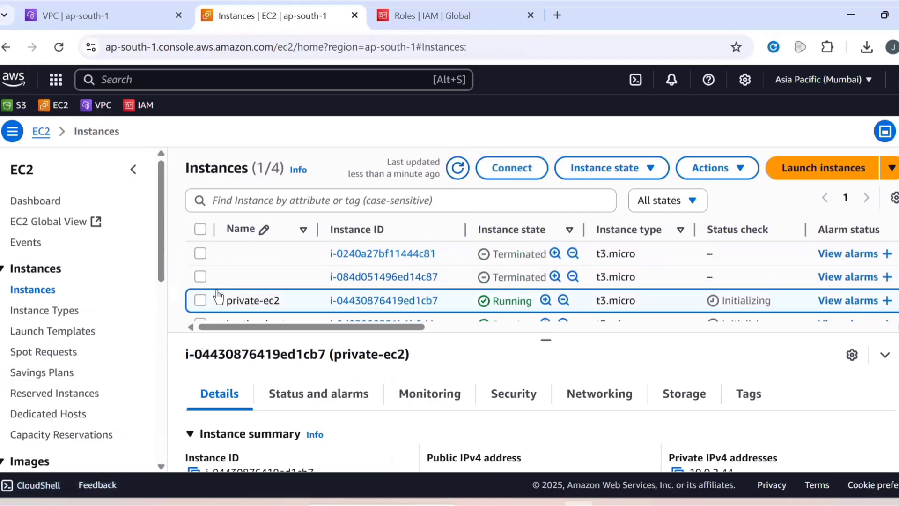
click(722, 173)
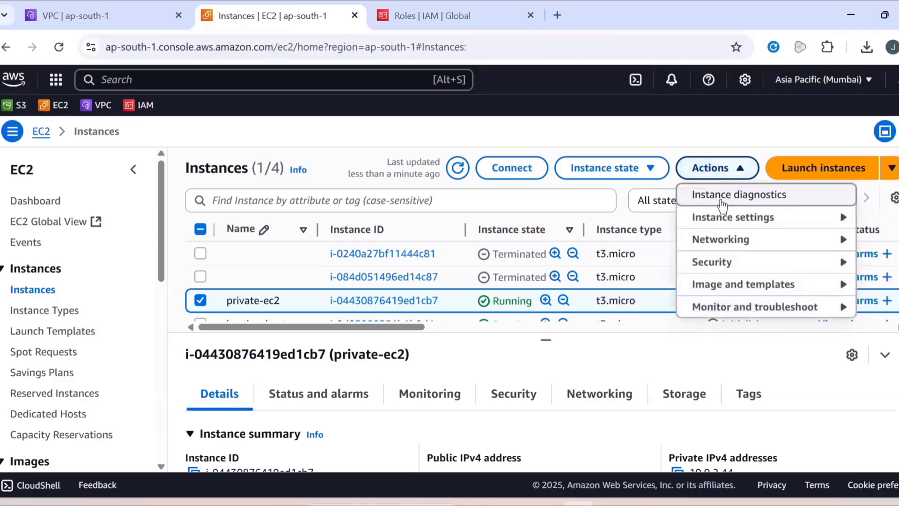
mouse_move(723, 263)
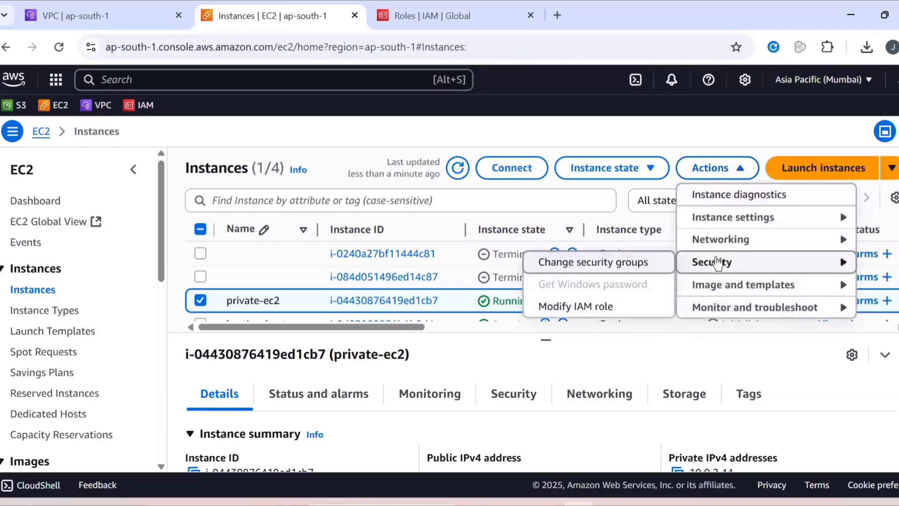
click(615, 305)
click(406, 311)
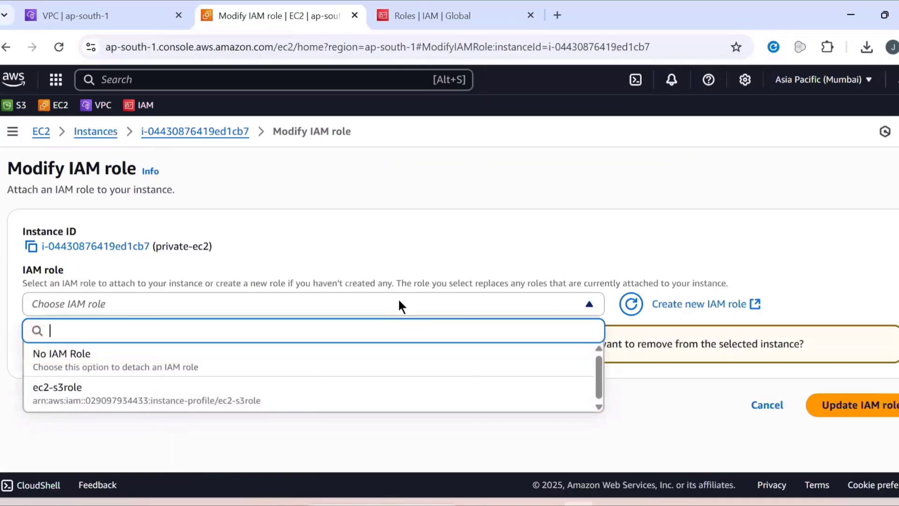
click(281, 404)
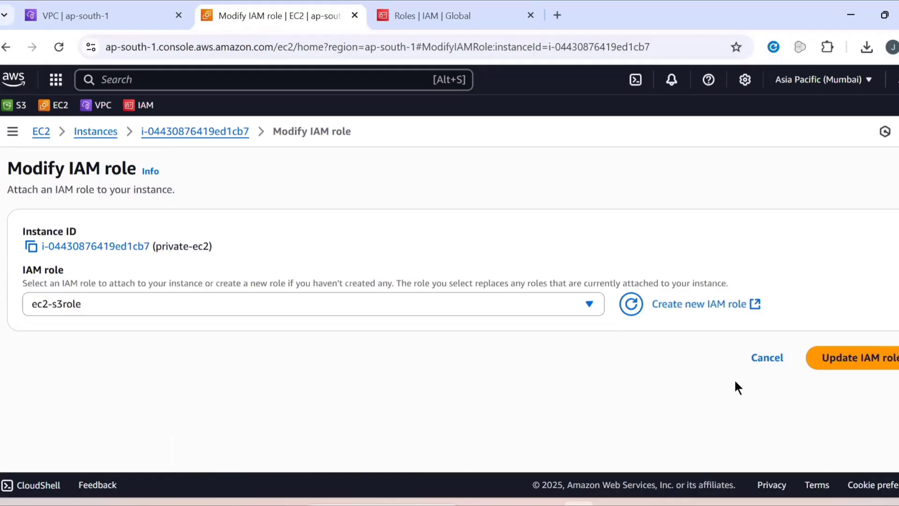
click(813, 362)
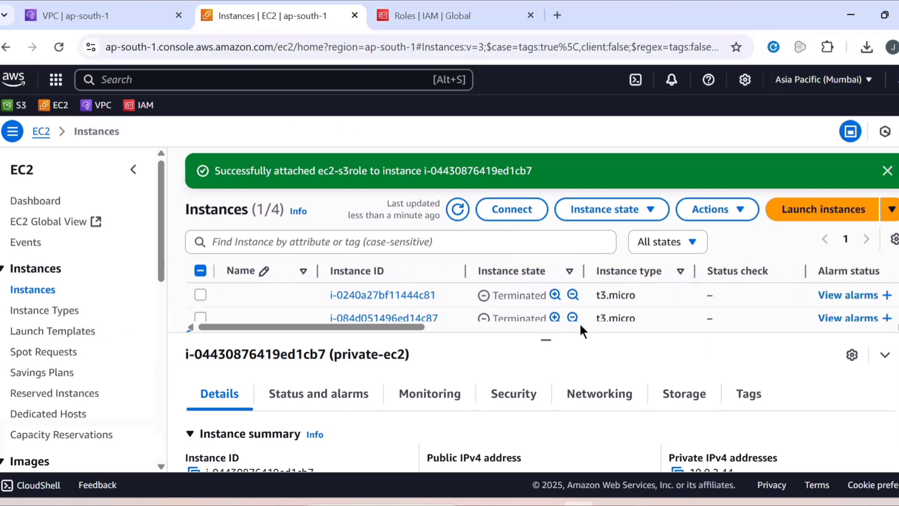
- Switch to the VPC console and open the creation form for a new endpoint
click(141, 14)
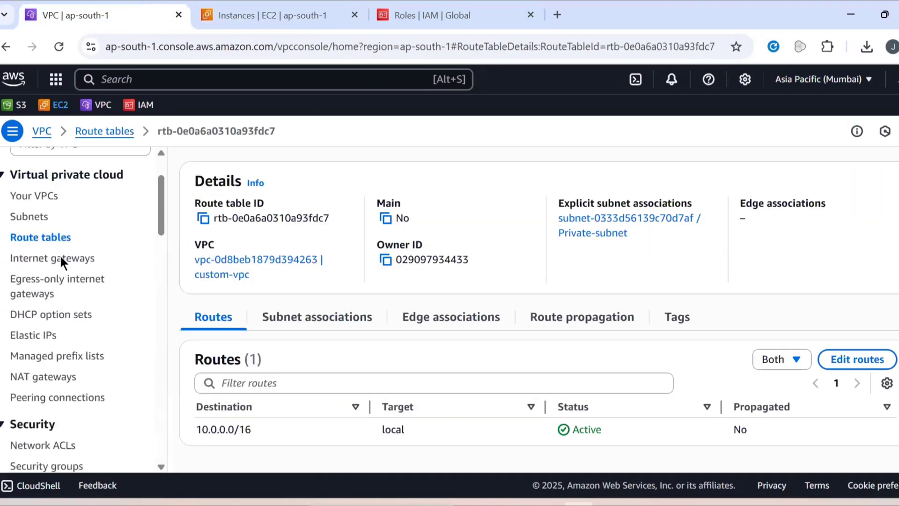
scroll(61, 258, down, 6)
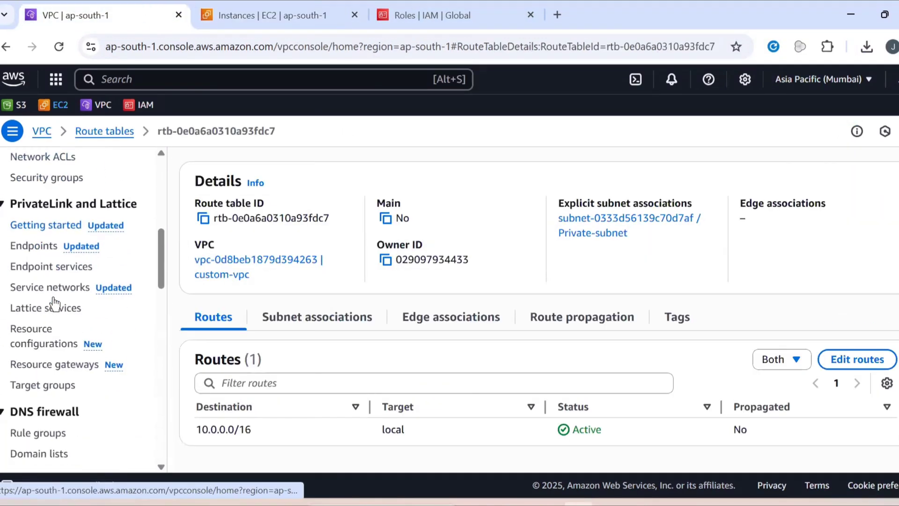
click(34, 245)
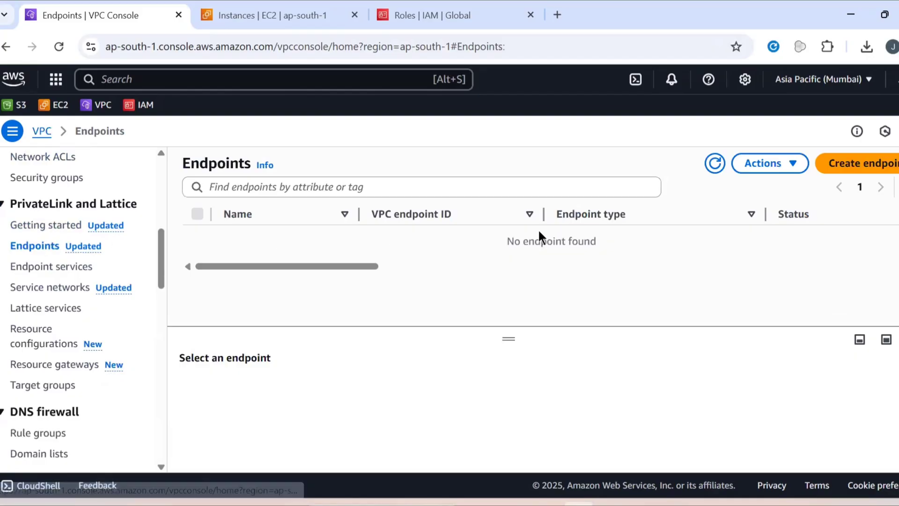
click(837, 168)
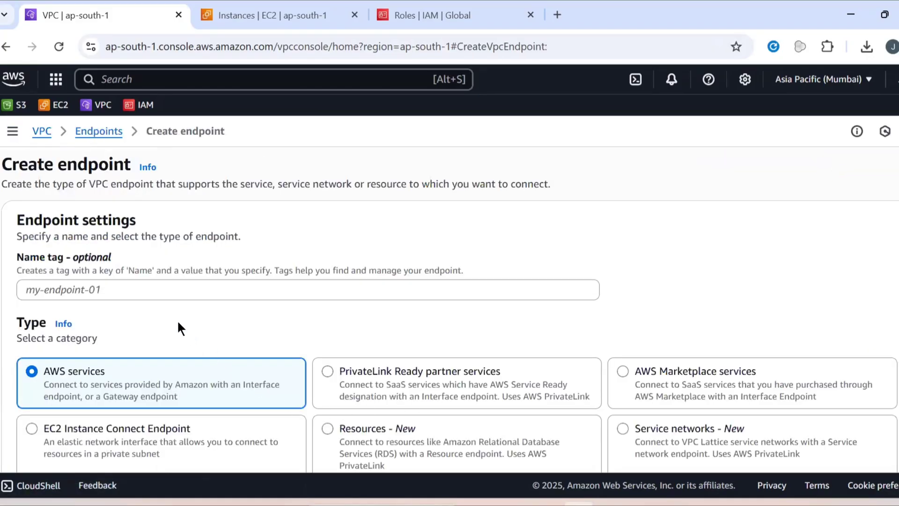
scroll(178, 323, down, 2)
scroll(93, 256, up, 2)
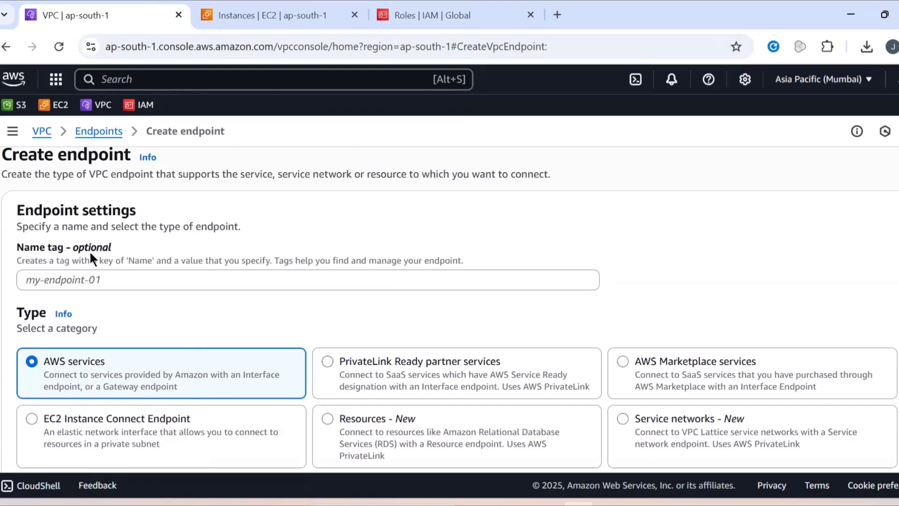
- Set the new endpoint's name tag to vpc-endpoint-customone
drag(18, 258, 124, 258)
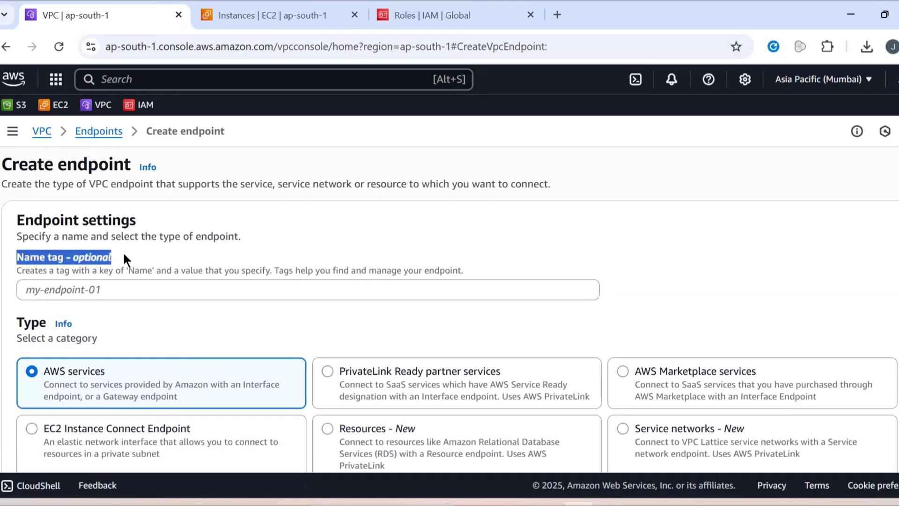
click(99, 291)
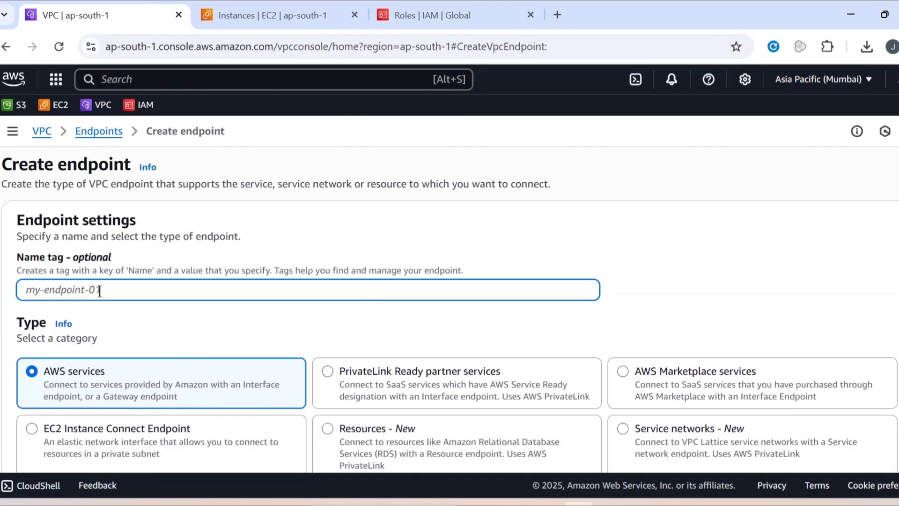
text(vpc-end)
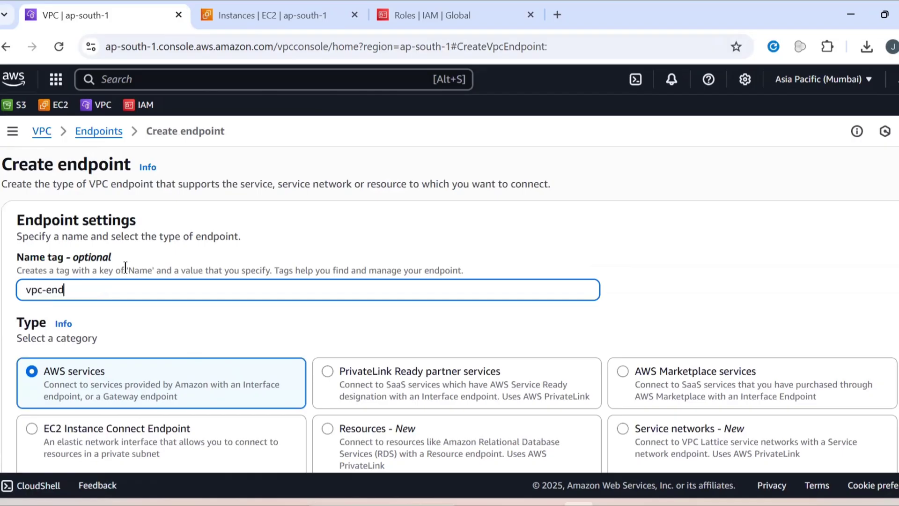
text(point-customone)
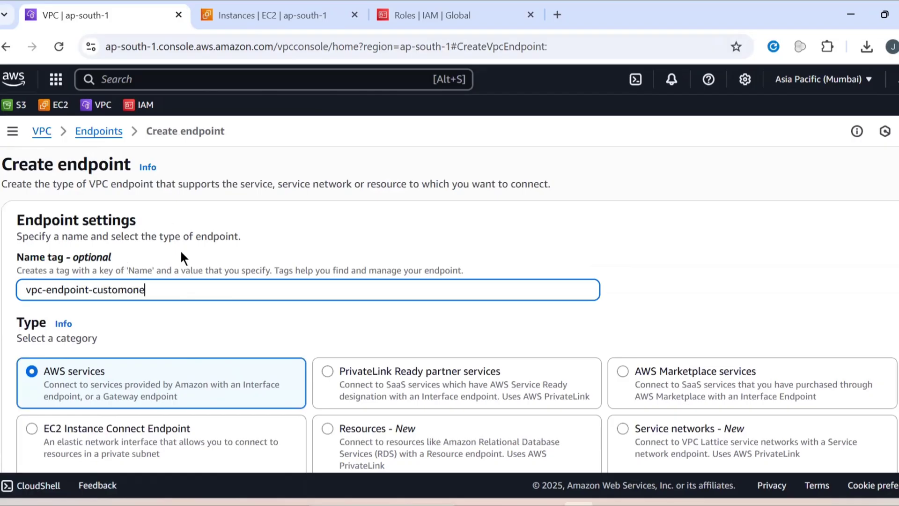
- Filter the AWS services by s3 and select the Gateway-type service com.amazonaws.ap-south-1.s3
scroll(164, 248, down, 2)
scroll(75, 300, down, 3)
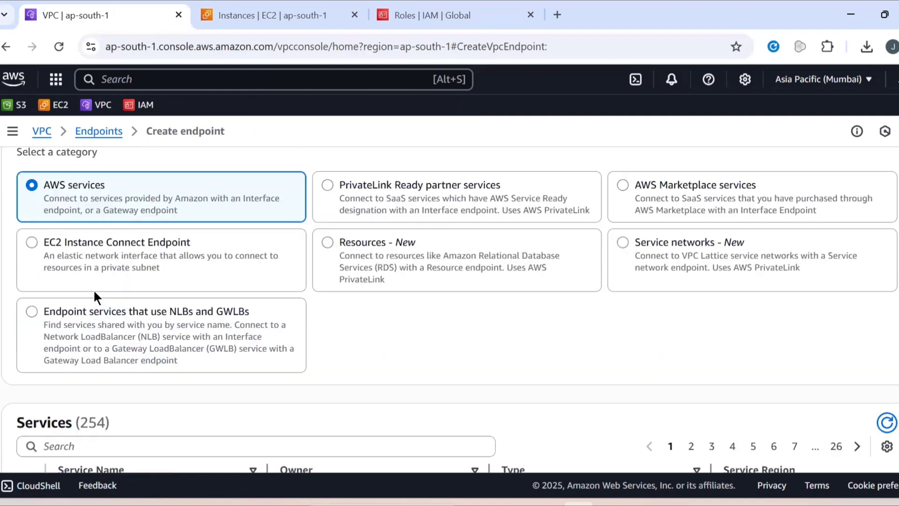
scroll(95, 286, down, 2)
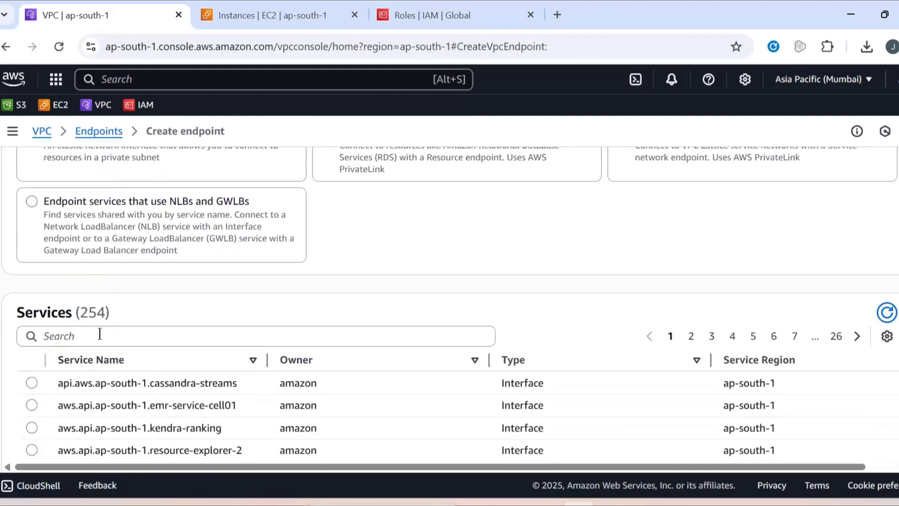
click(100, 334)
click(104, 318)
click(90, 335)
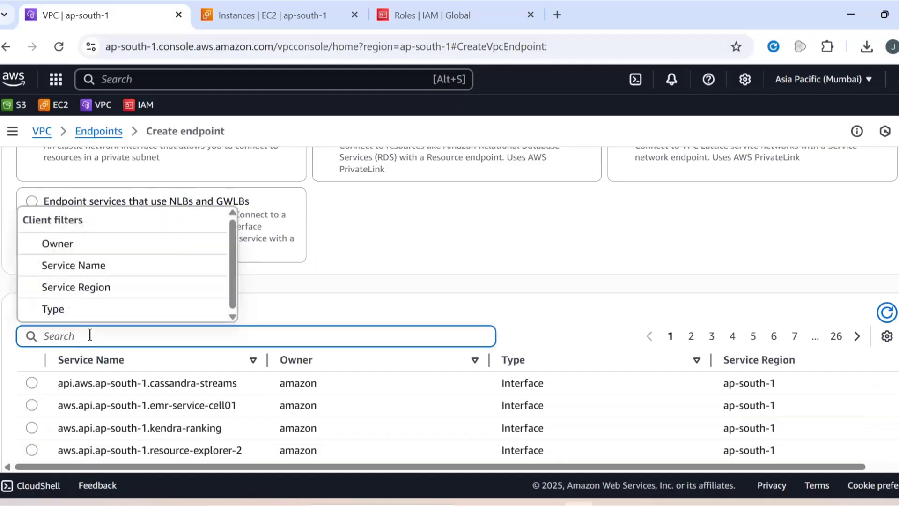
text(s3)
key(Return)
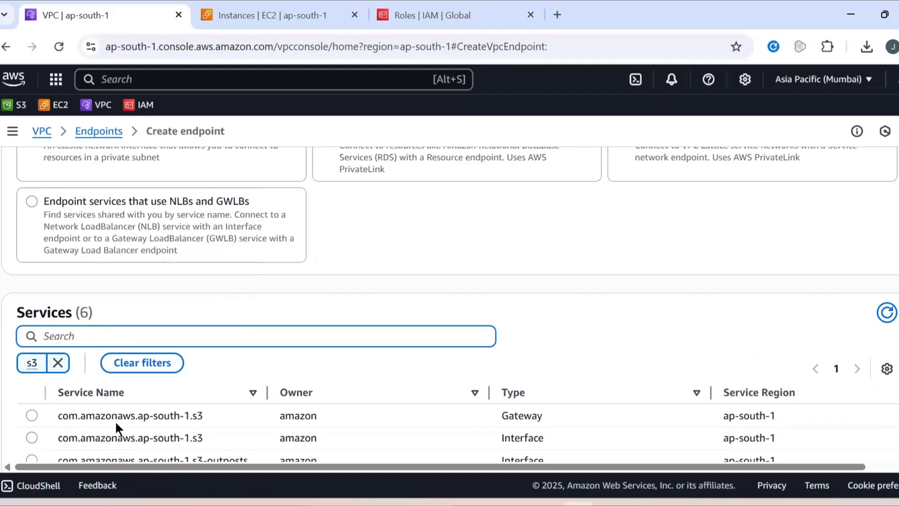
click(165, 420)
- Place the endpoint in custom-vpc and associate it with the Private-rt route table
scroll(169, 420, down, 5)
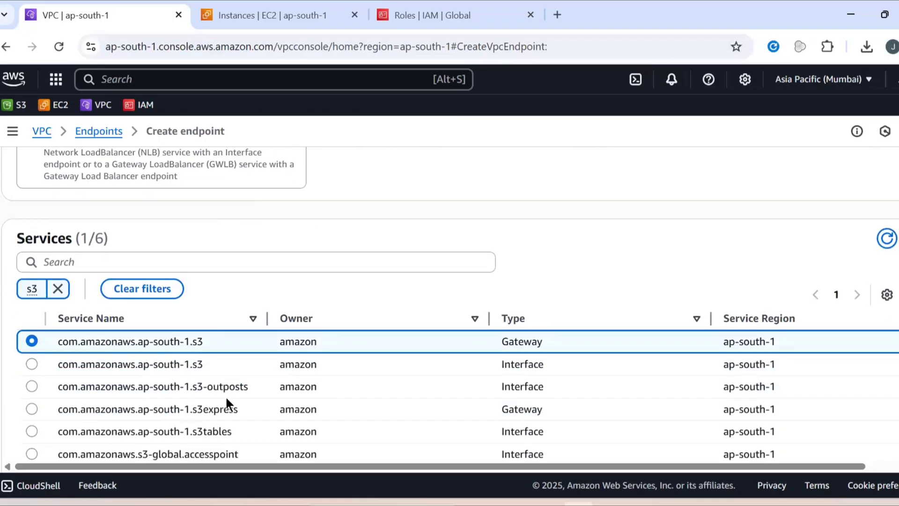
scroll(228, 398, down, 2)
click(196, 399)
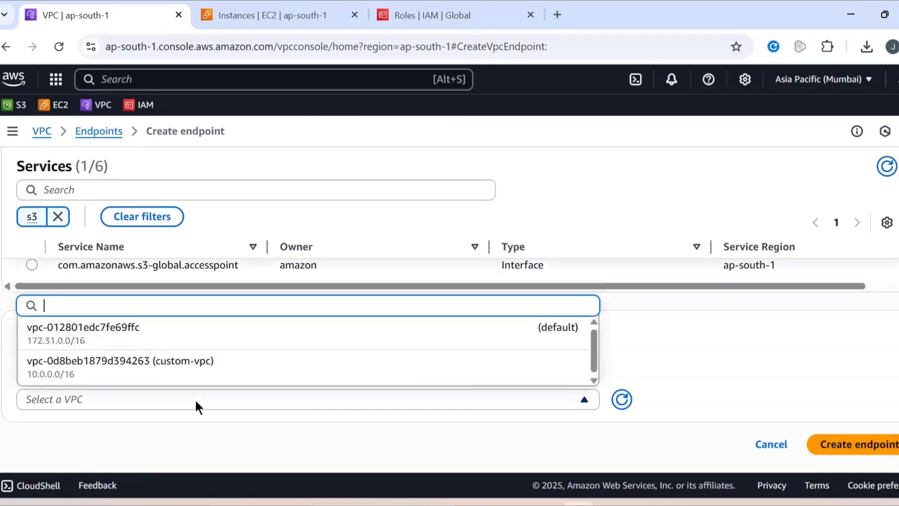
click(195, 375)
scroll(195, 369, down, 3)
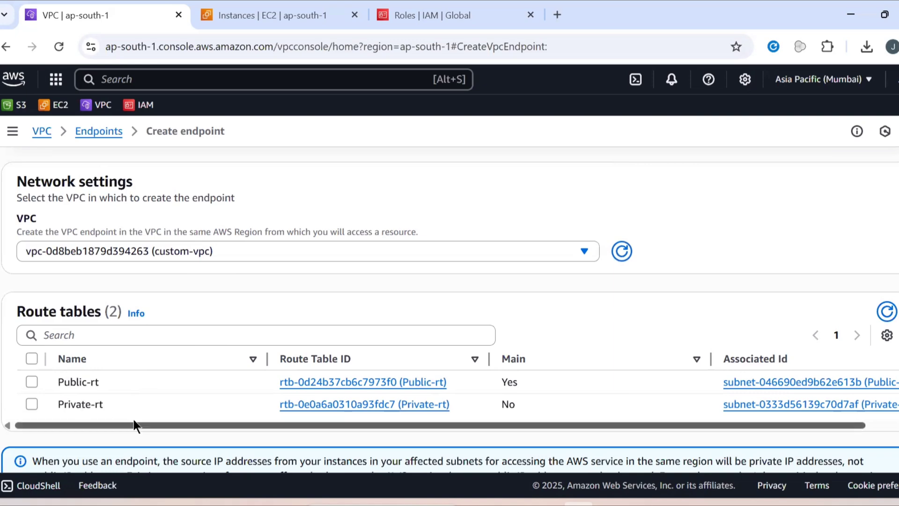
click(32, 404)
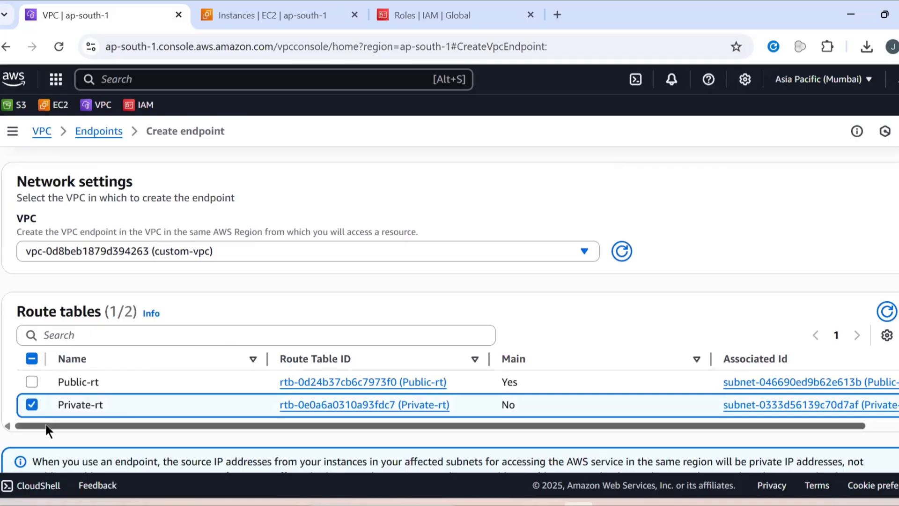
drag(45, 423, 150, 425)
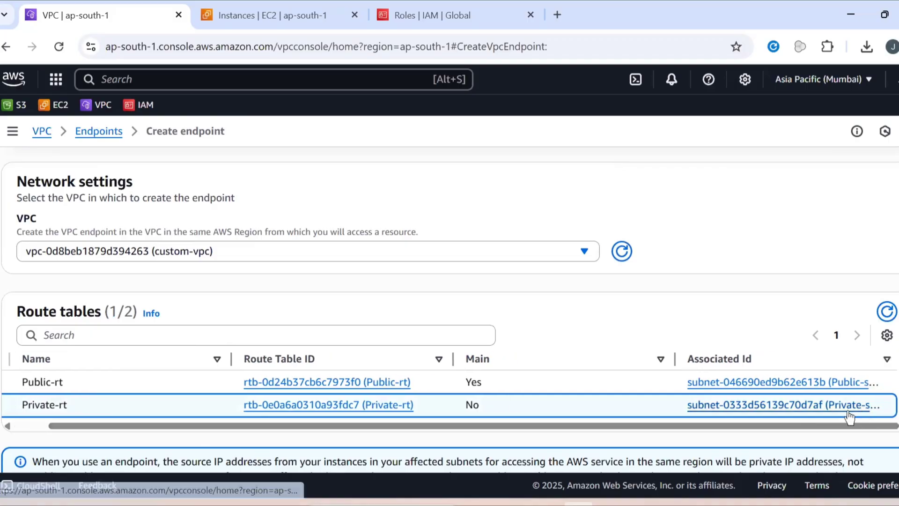
- Create the endpoint with the Full access policy and dismiss the notification
scroll(850, 412, down, 3)
scroll(518, 392, down, 2)
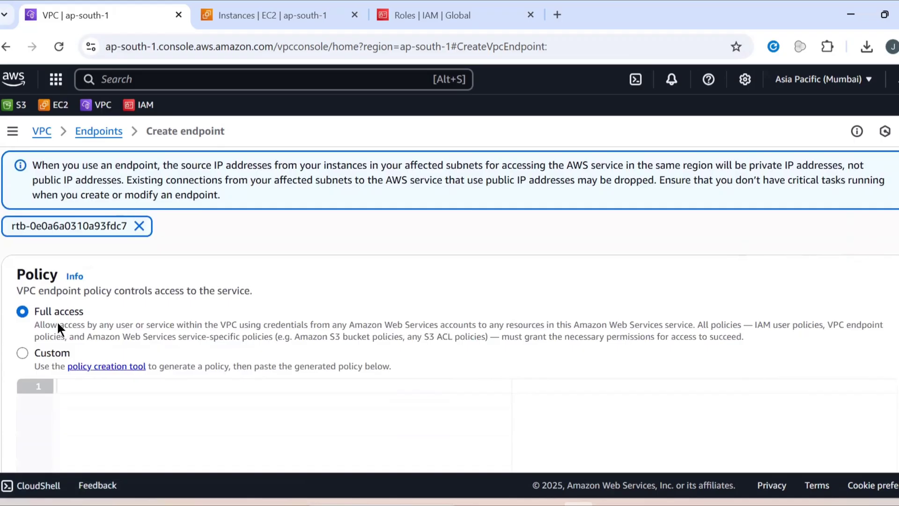
scroll(347, 297, down, 10)
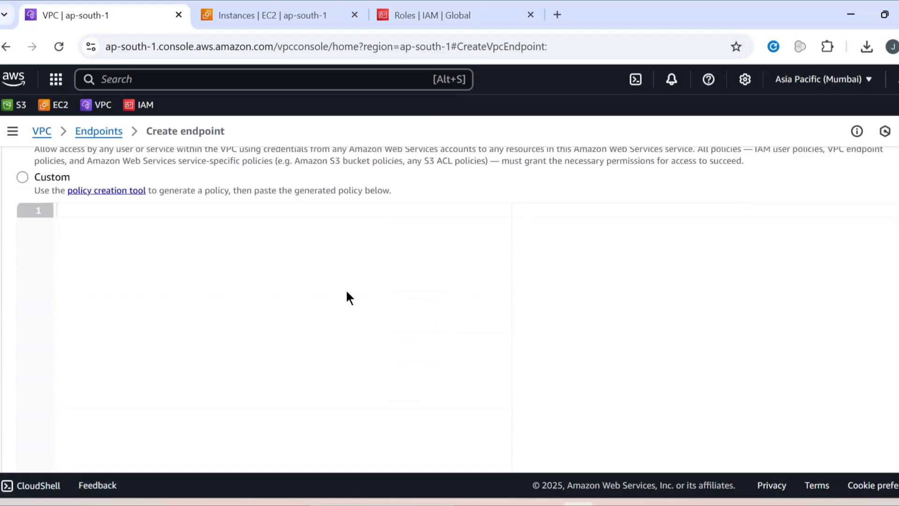
click(850, 442)
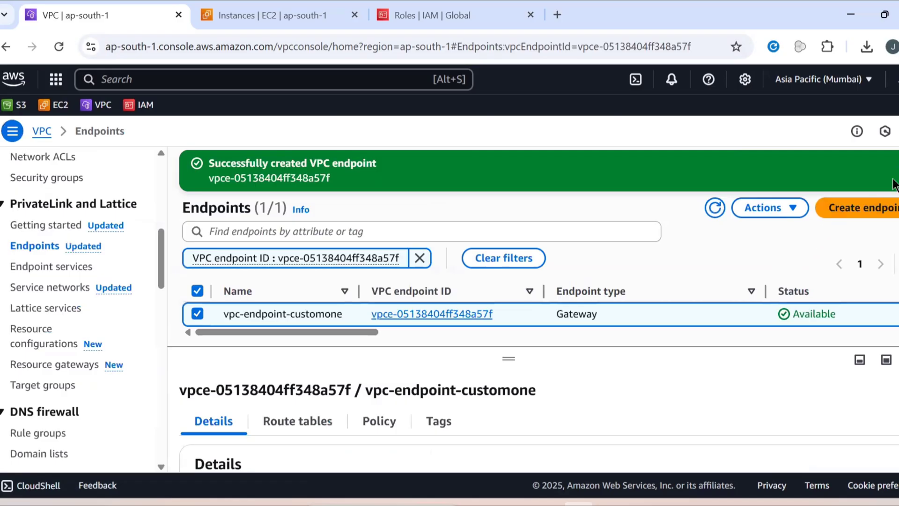
click(898, 164)
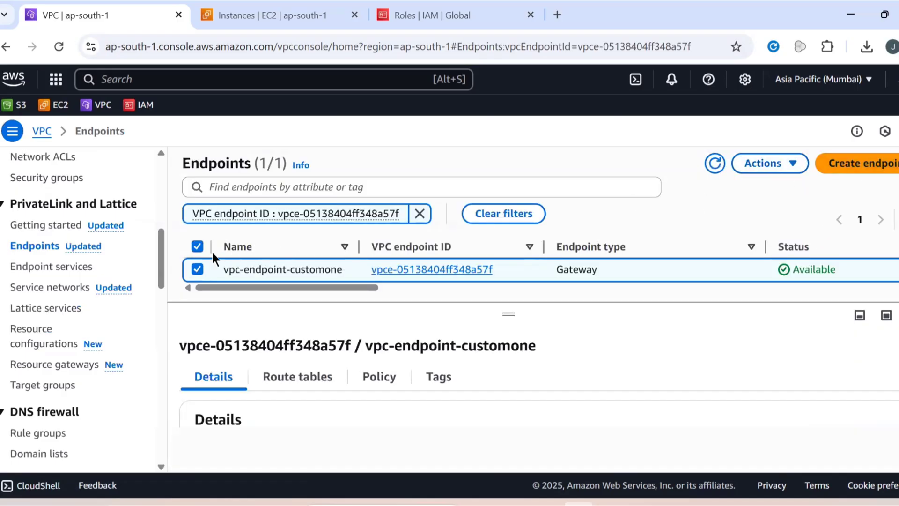
- Return to the EC2 instances list, refresh it, and open the details of the bastion-host instance
key(ctrl+Tab)
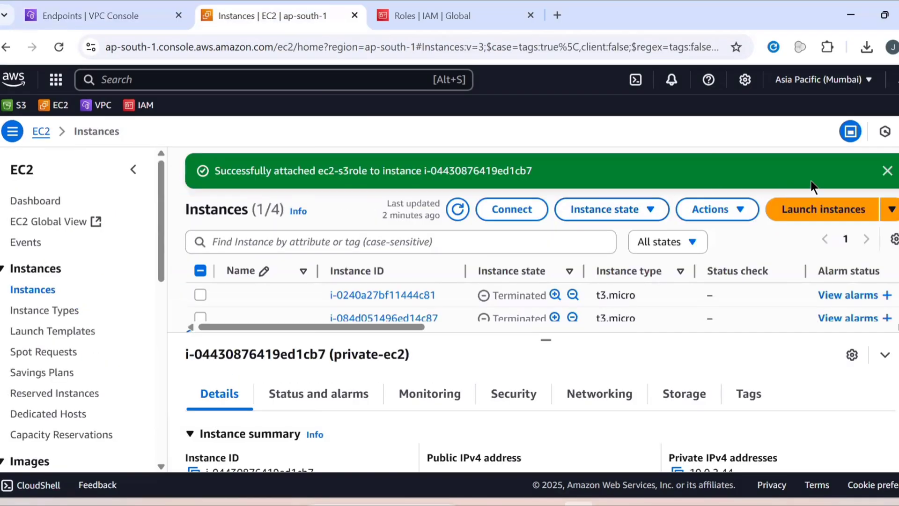
click(887, 170)
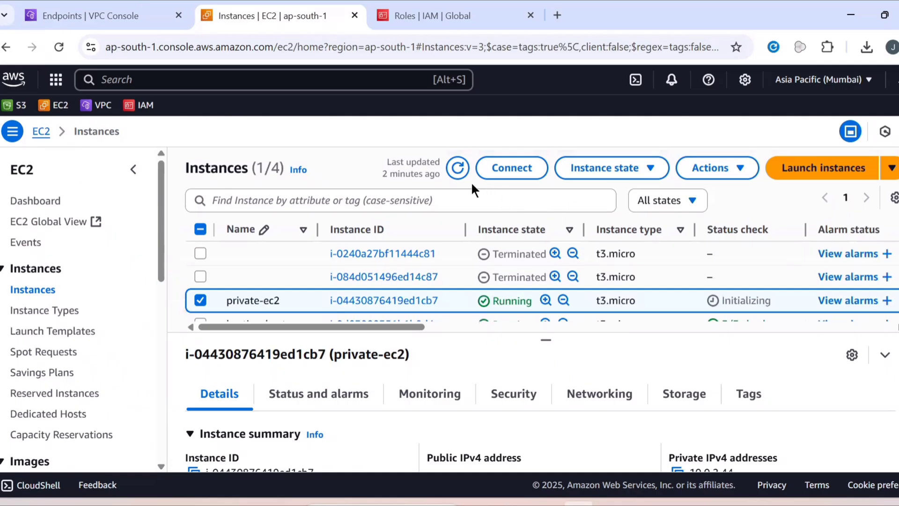
click(453, 175)
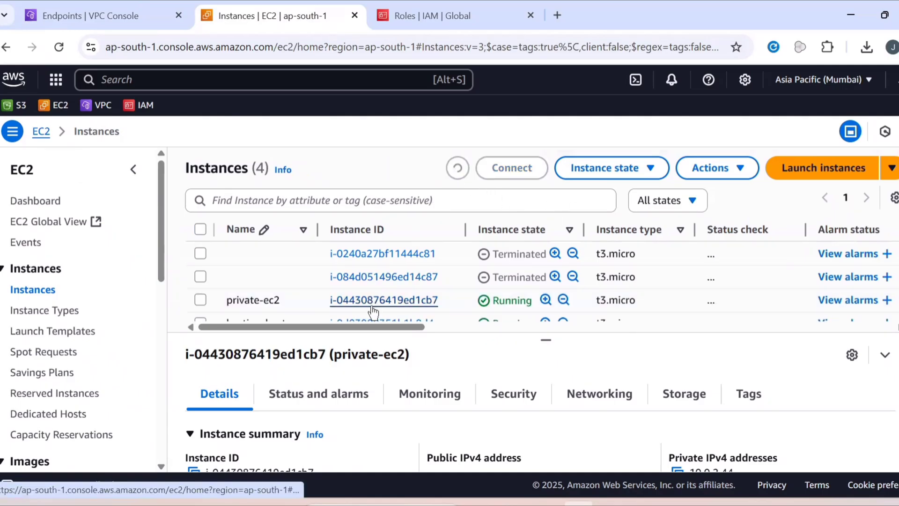
scroll(383, 261, down, 1)
scroll(384, 271, up, 1)
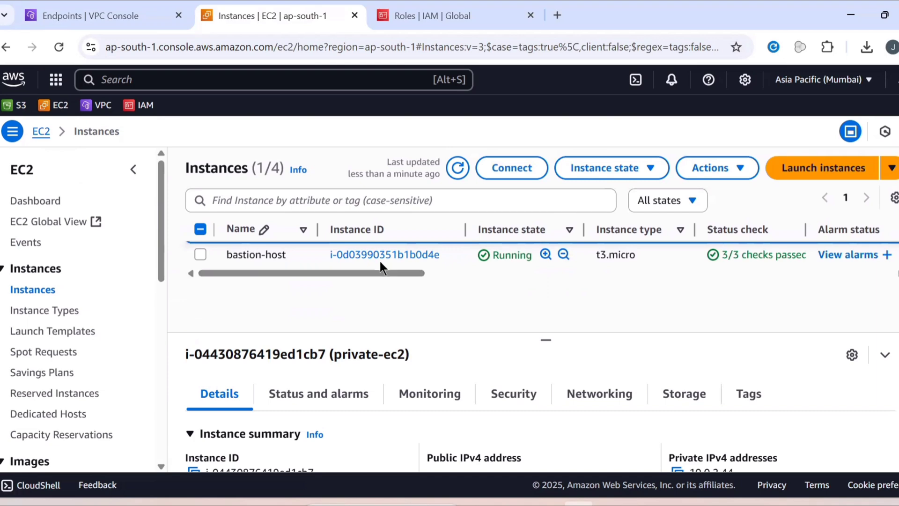
click(379, 255)
- Open the default security group from the bastion-host instance's security details
scroll(381, 261, down, 6)
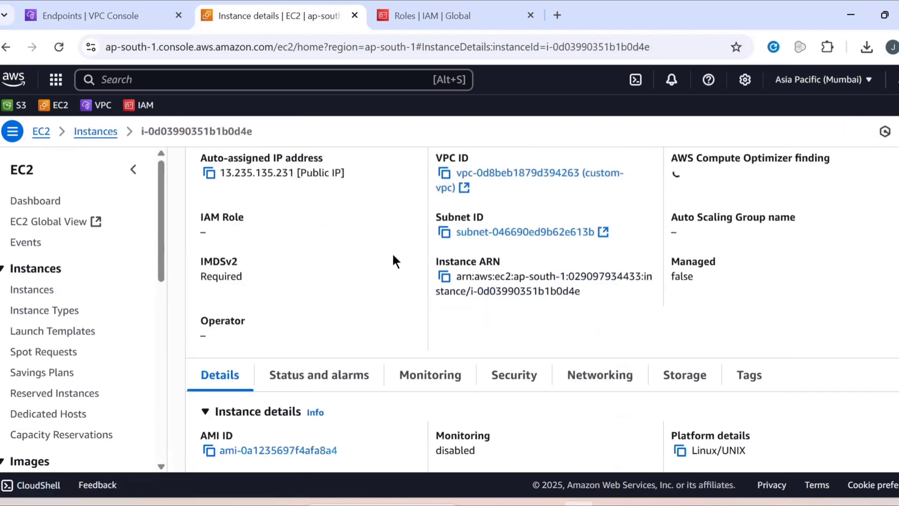
scroll(497, 381, down, 1)
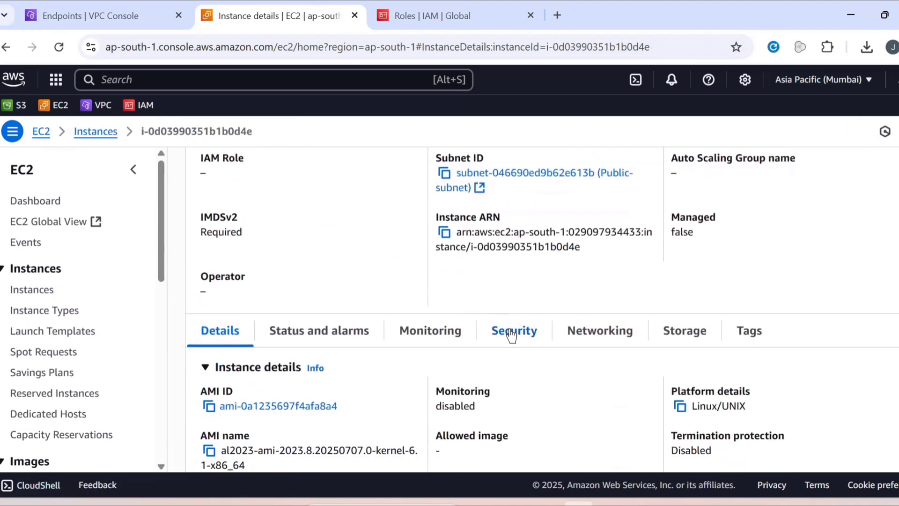
click(511, 331)
scroll(511, 332, down, 4)
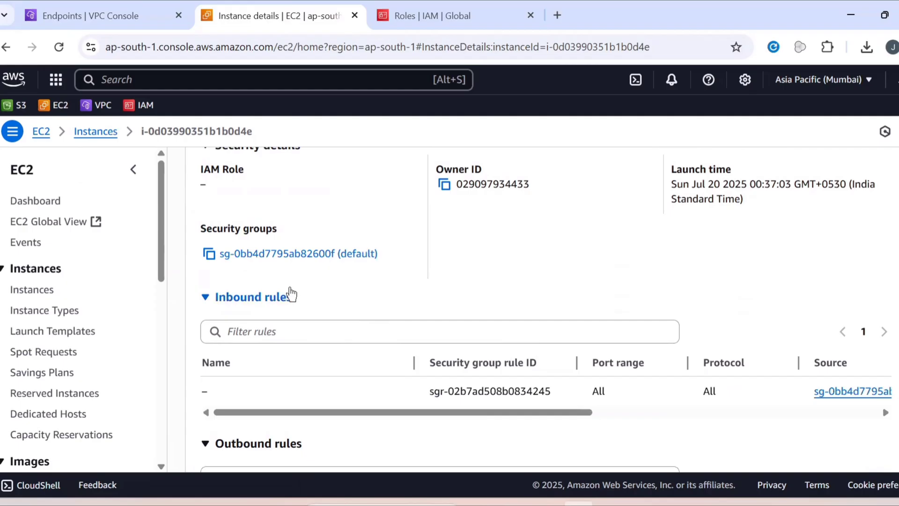
click(294, 254)
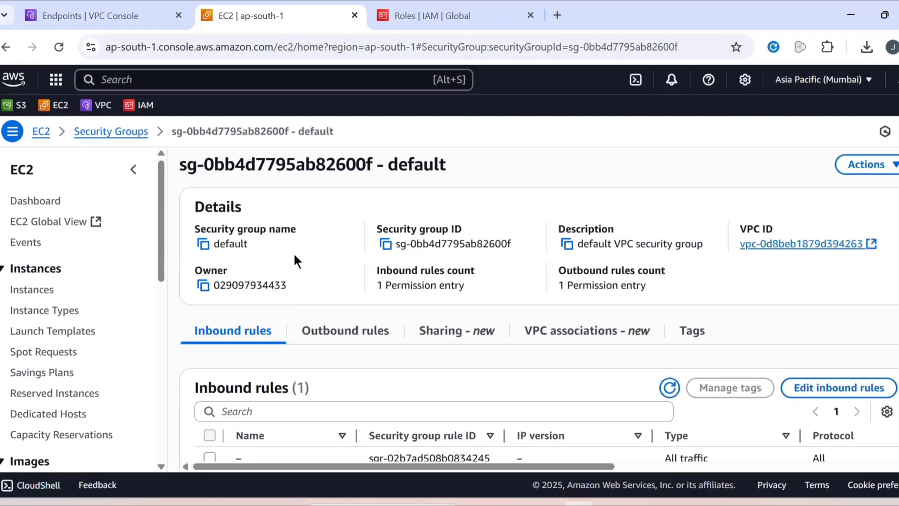
- Add an inbound SSH rule with source 0.0.0.0/0 to the default security group, save the rules, and dismiss the notification
scroll(322, 303, down, 1)
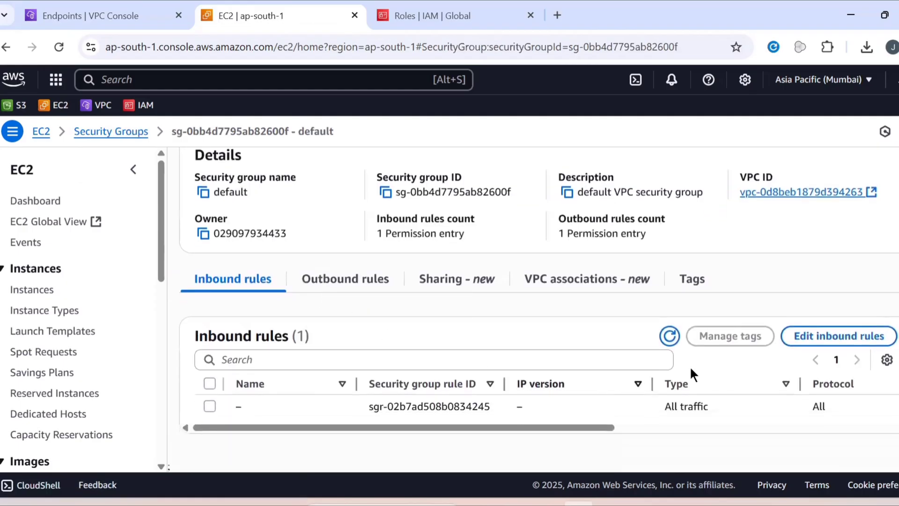
click(822, 344)
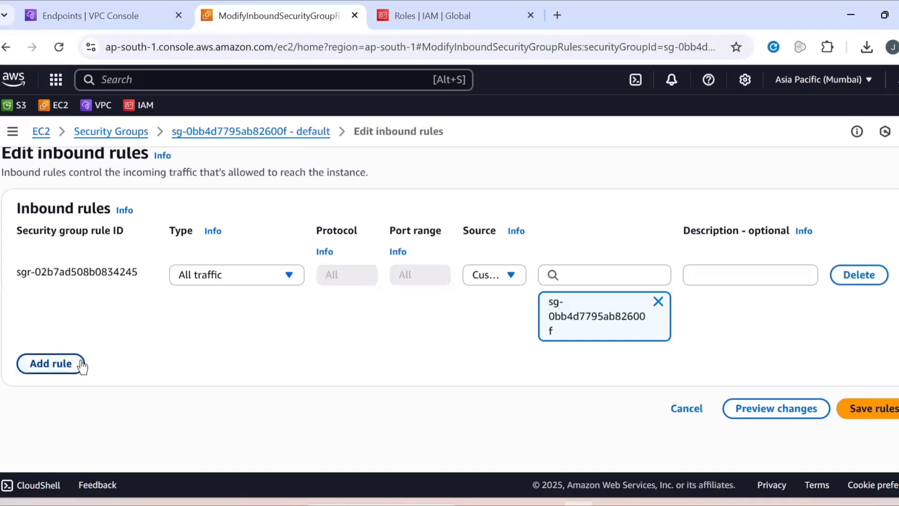
click(49, 363)
click(209, 354)
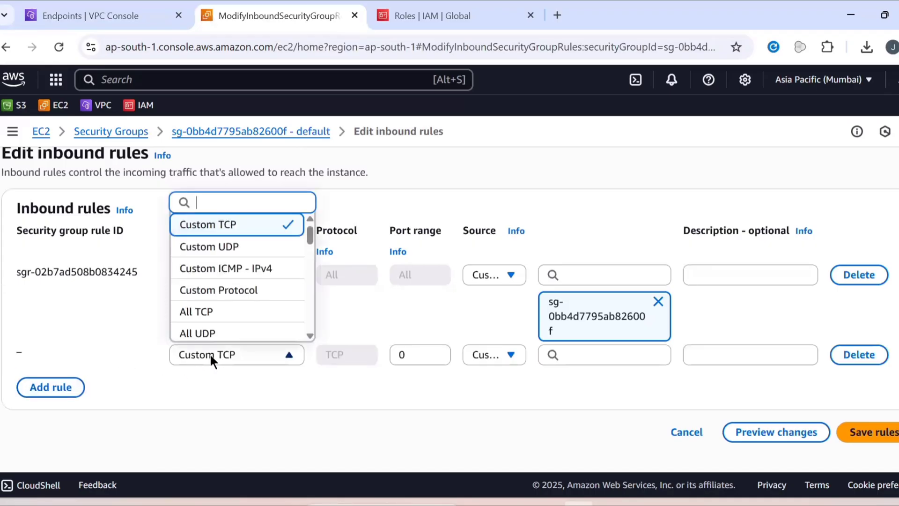
text(ss)
click(246, 285)
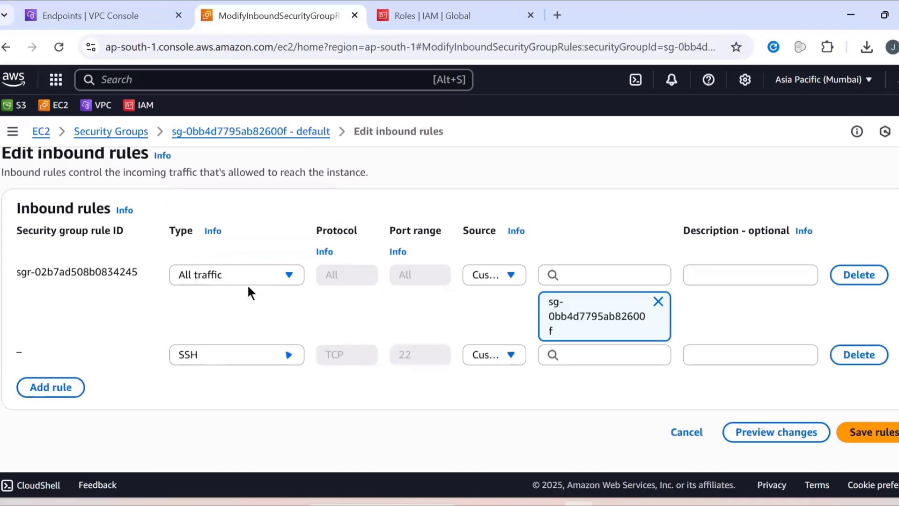
click(548, 357)
click(618, 234)
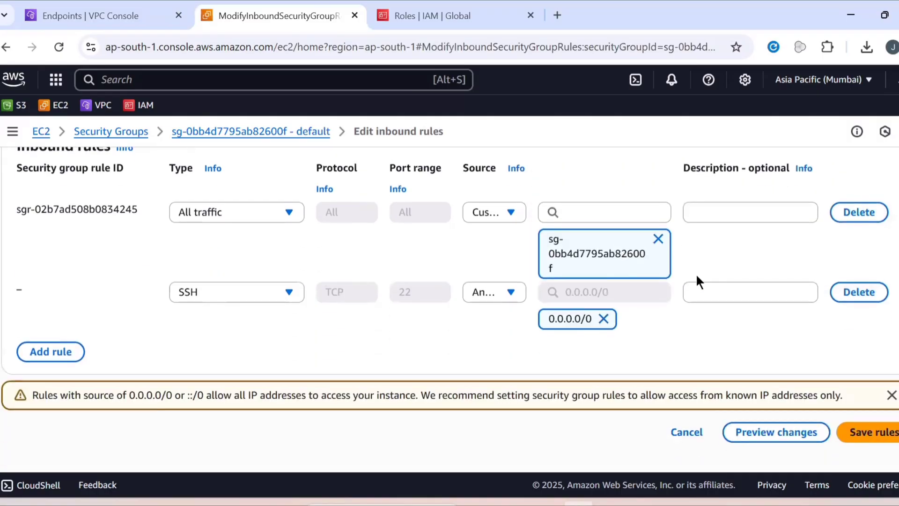
click(841, 429)
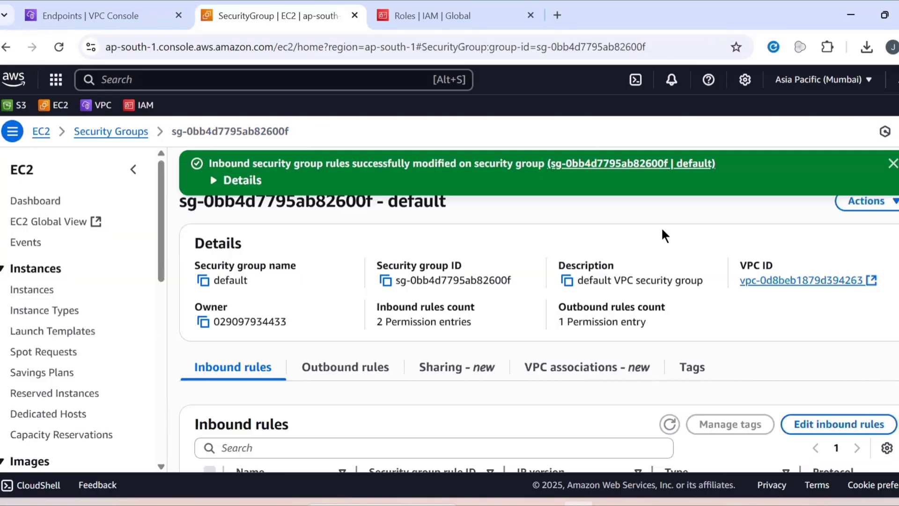
click(892, 164)
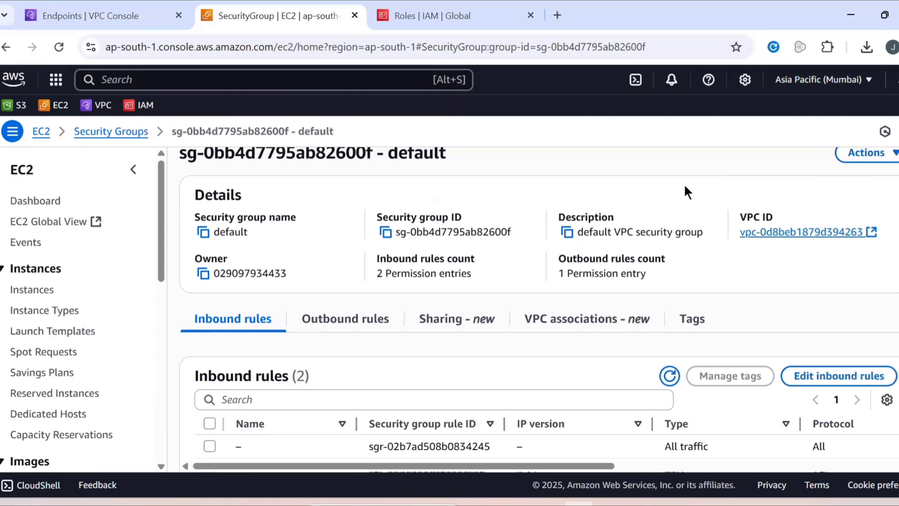
- Return to the EC2 dashboard and close the VPC Endpoints and IAM Roles browser tabs
scroll(618, 221, up, 1)
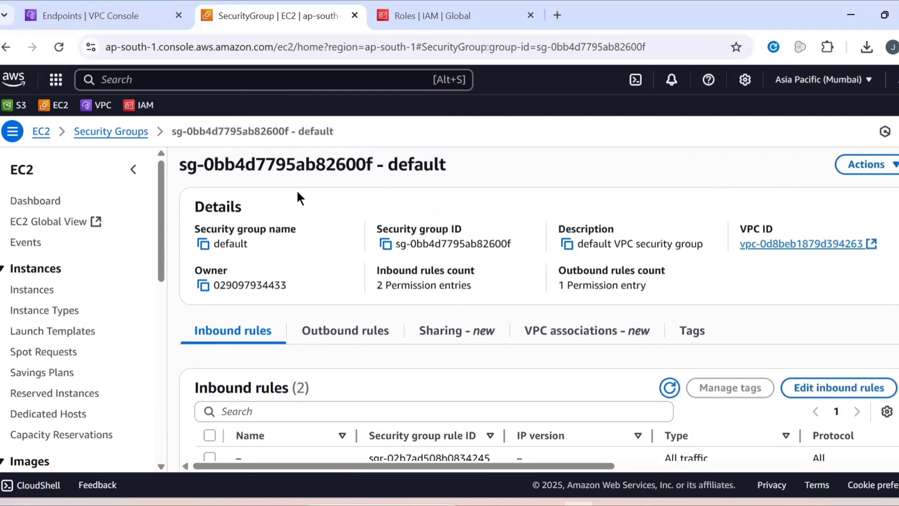
click(108, 8)
click(224, 7)
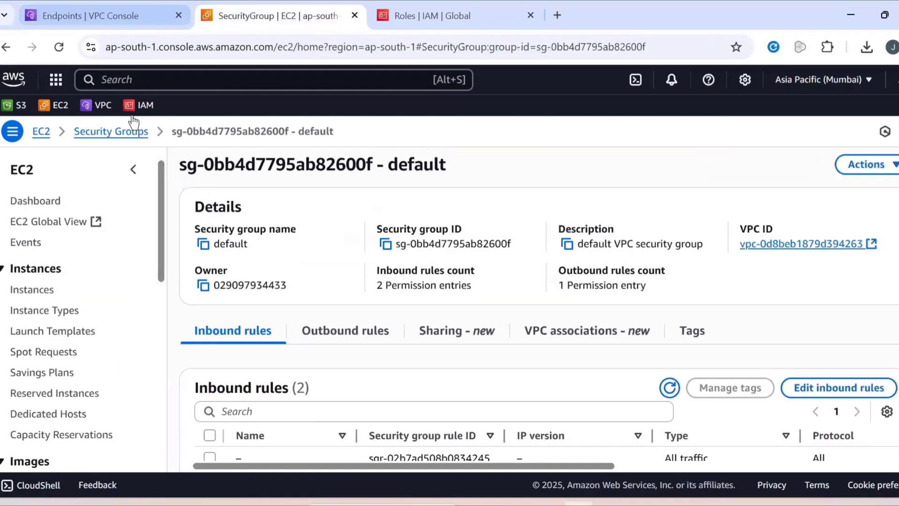
click(68, 105)
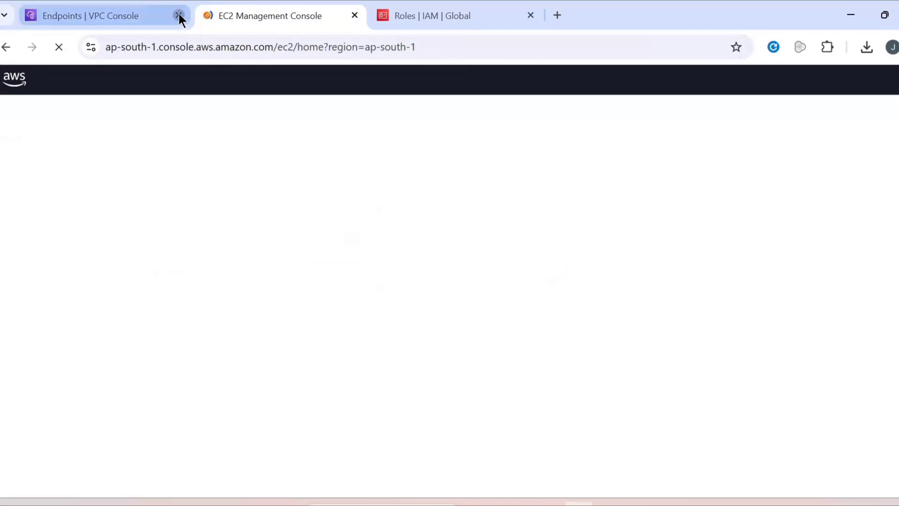
click(178, 16)
click(354, 15)
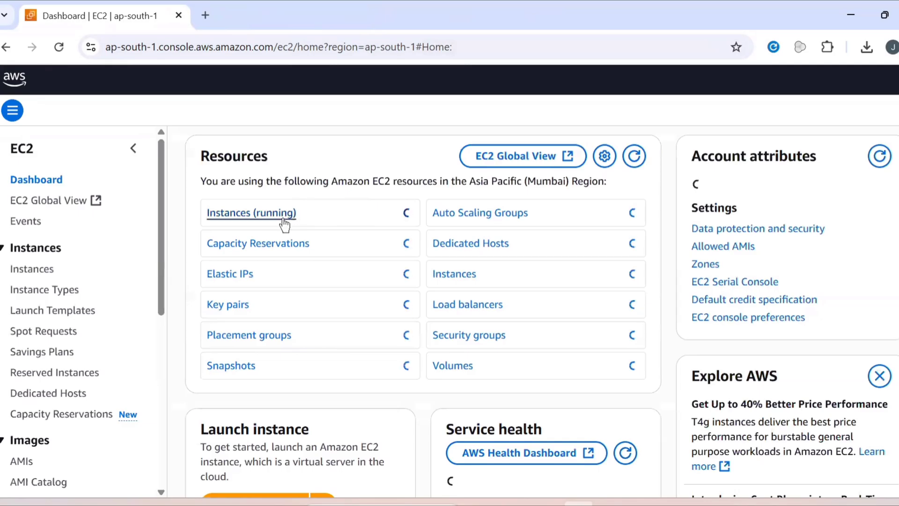
- Open the bastion-host instance from the instances list with the running-state filter removed, and copy its public IPv4 address
click(263, 283)
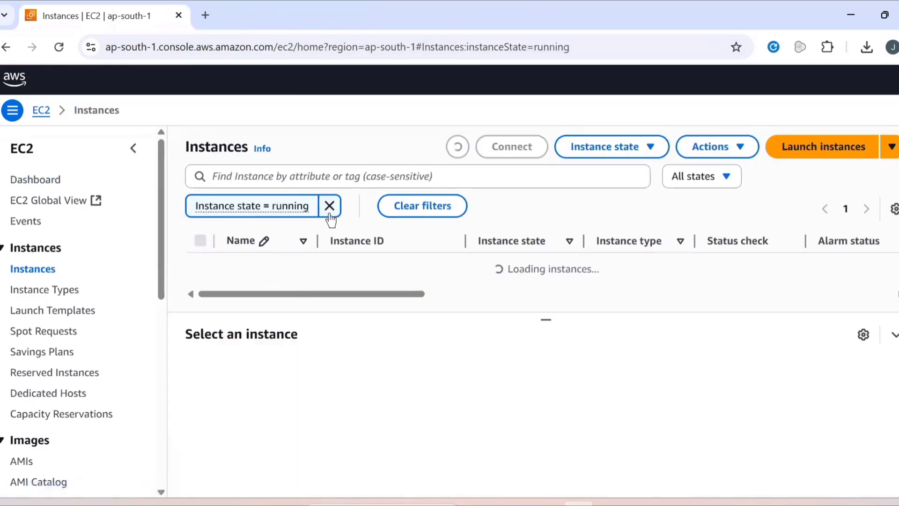
click(330, 206)
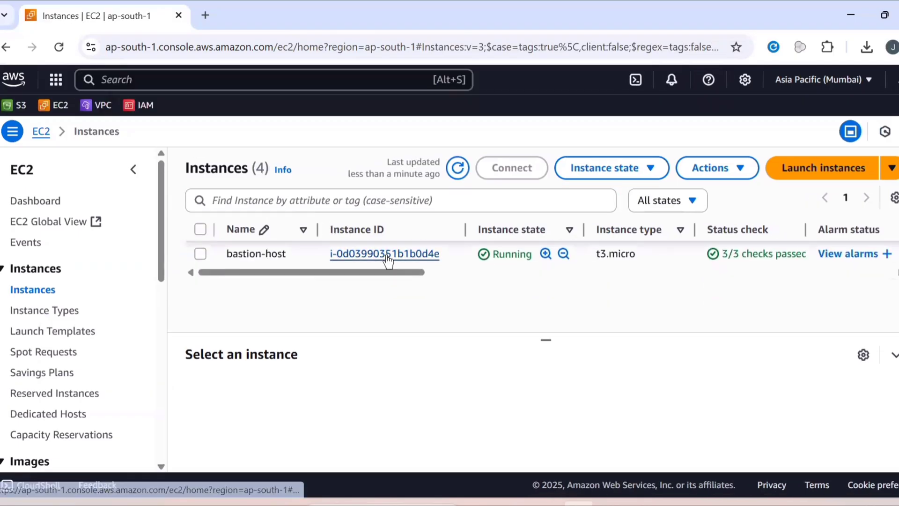
click(374, 254)
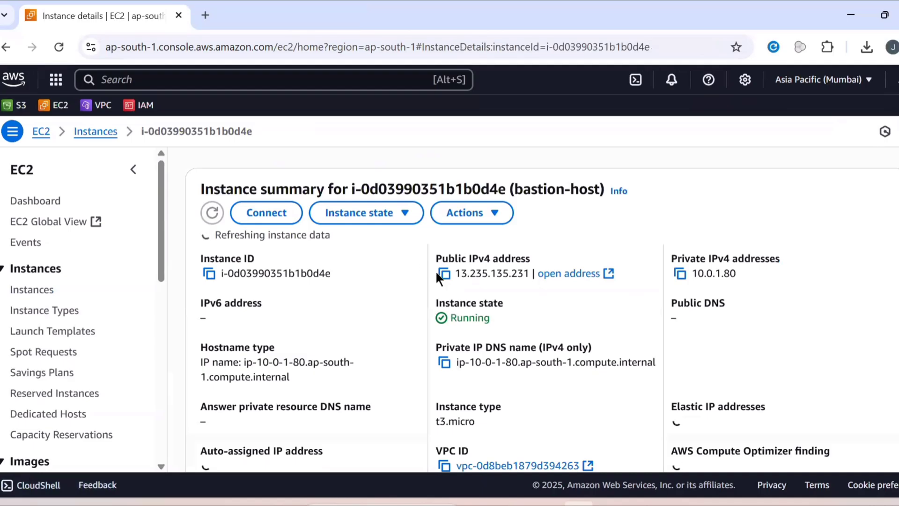
click(444, 274)
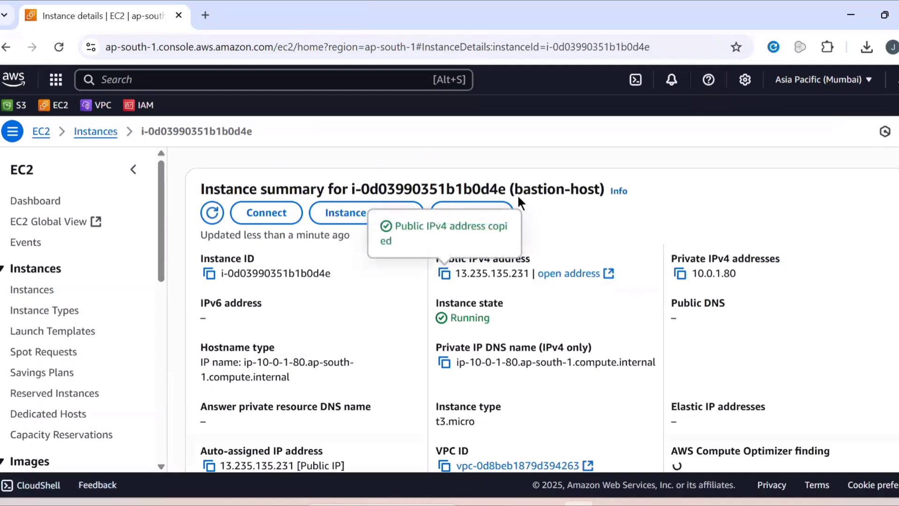
- Switch to MobaXterm and delete the saved 15.206.159.247 session, confirming the deletion
click(612, 504)
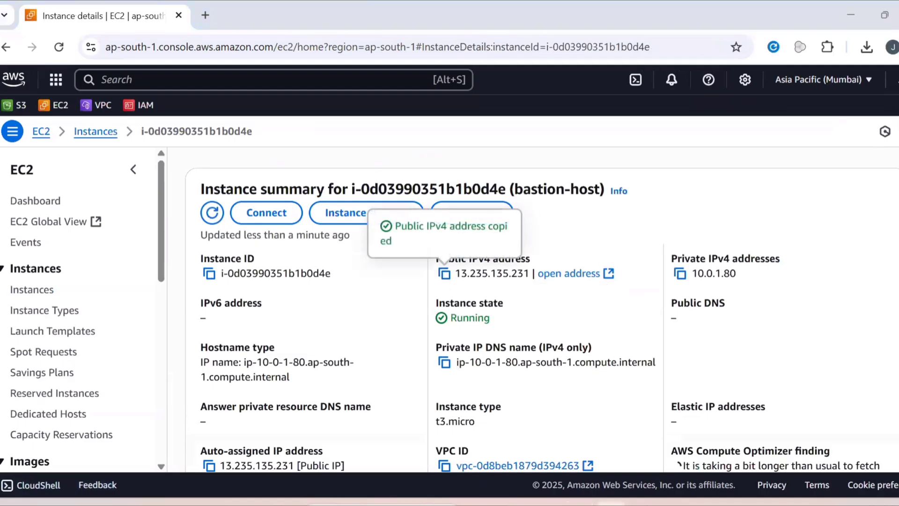
right_click(104, 109)
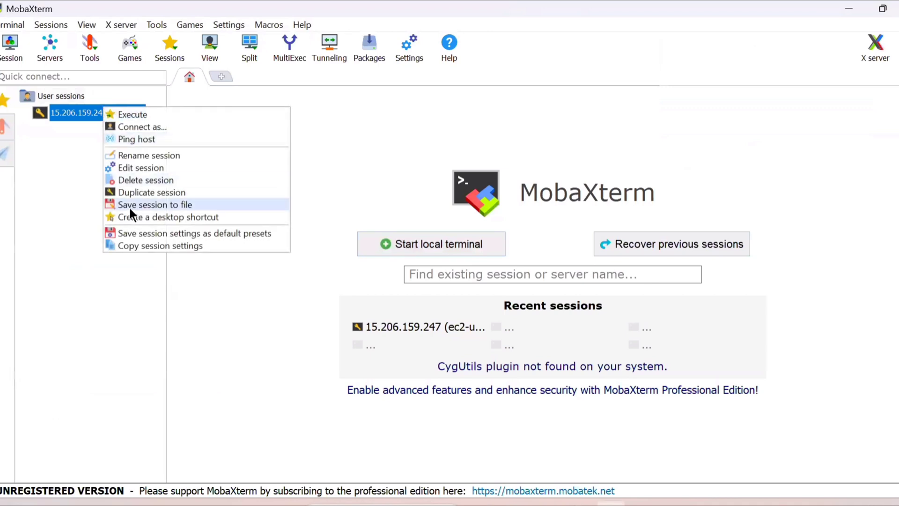
click(143, 181)
click(493, 308)
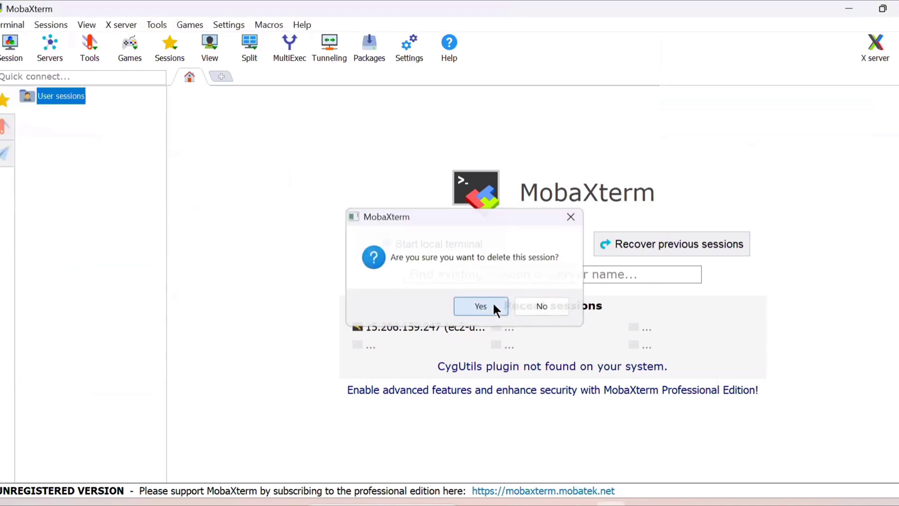
- Set up a new SSH session with remote host 13.235.135.231 and username ec2-user
click(21, 49)
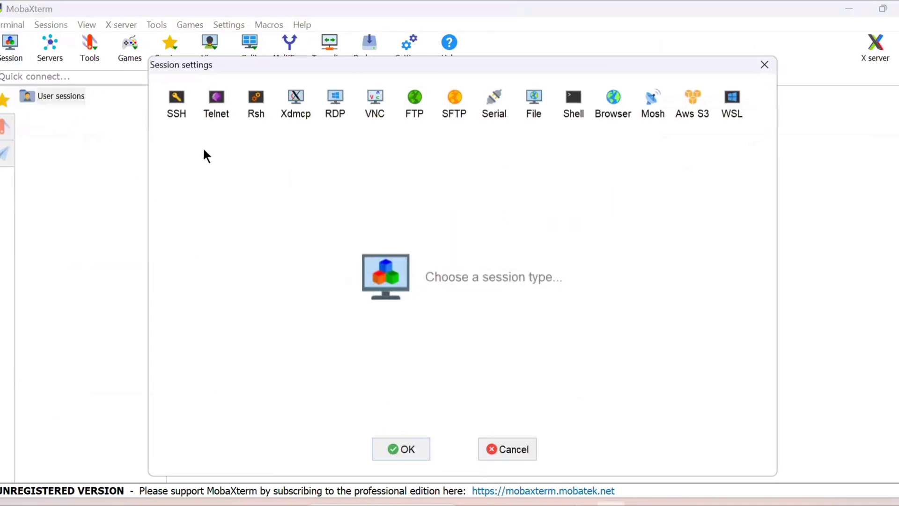
click(178, 111)
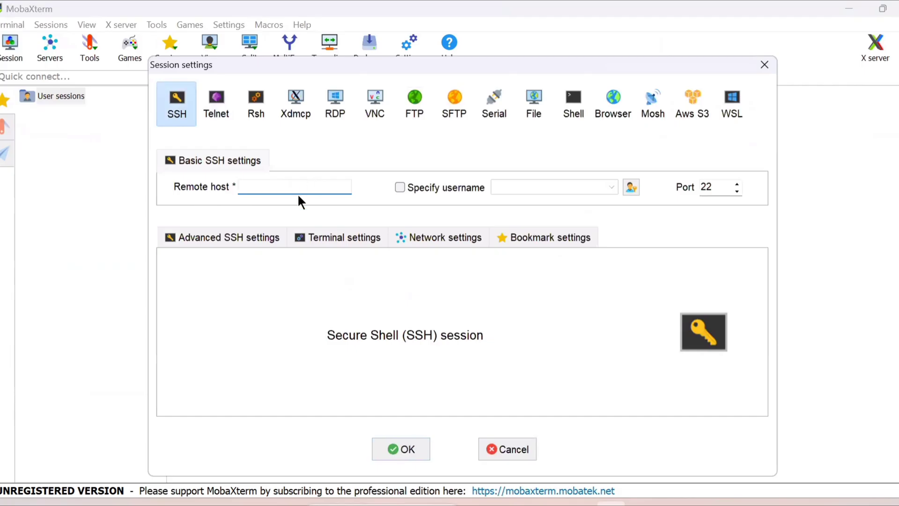
key(ctrl+v)
click(458, 185)
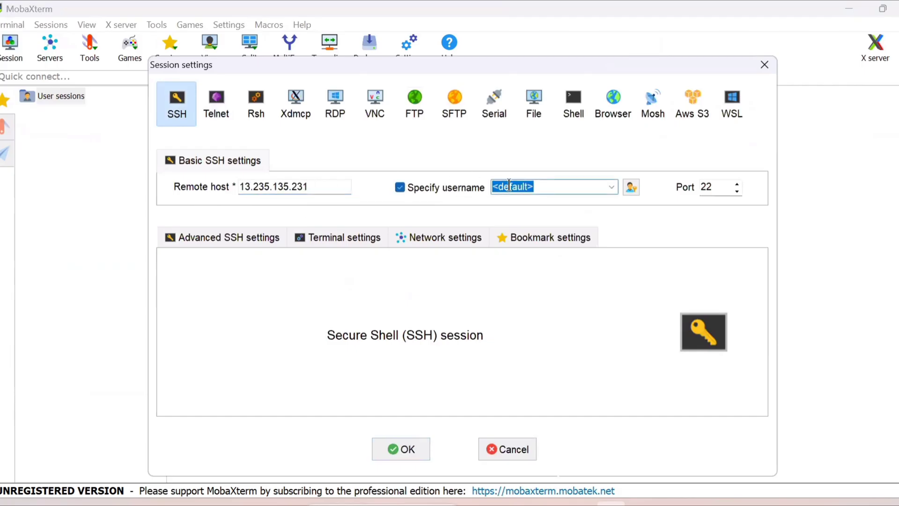
key(BackSpace)
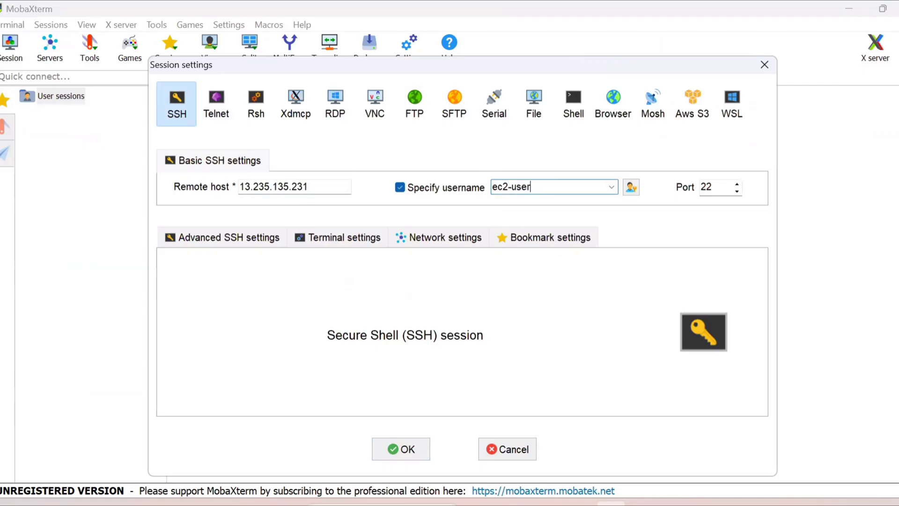
- Enable private key authentication with the key file from Downloads, start the SSH session, and accept the server's identity
click(249, 238)
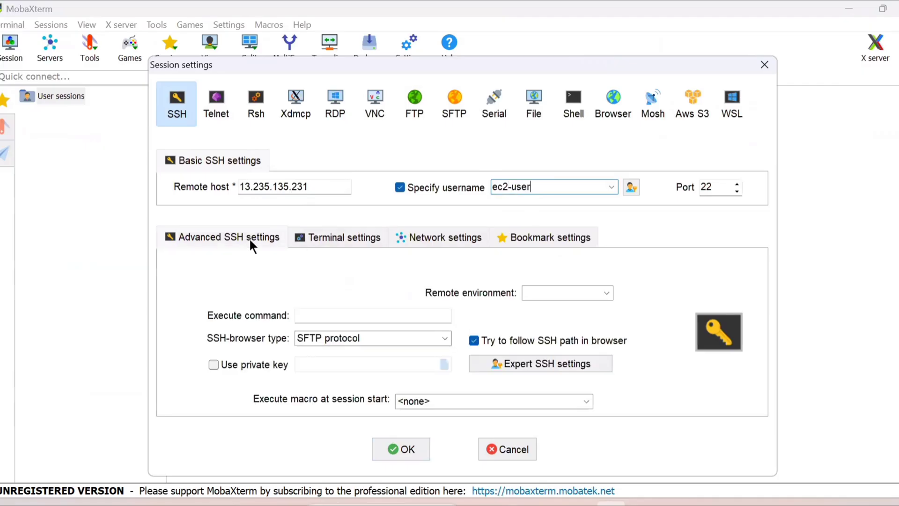
click(265, 364)
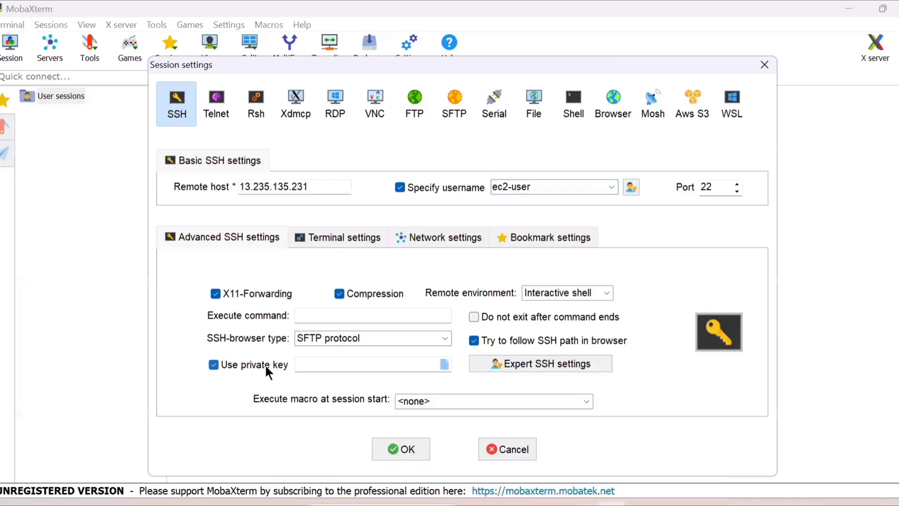
click(446, 367)
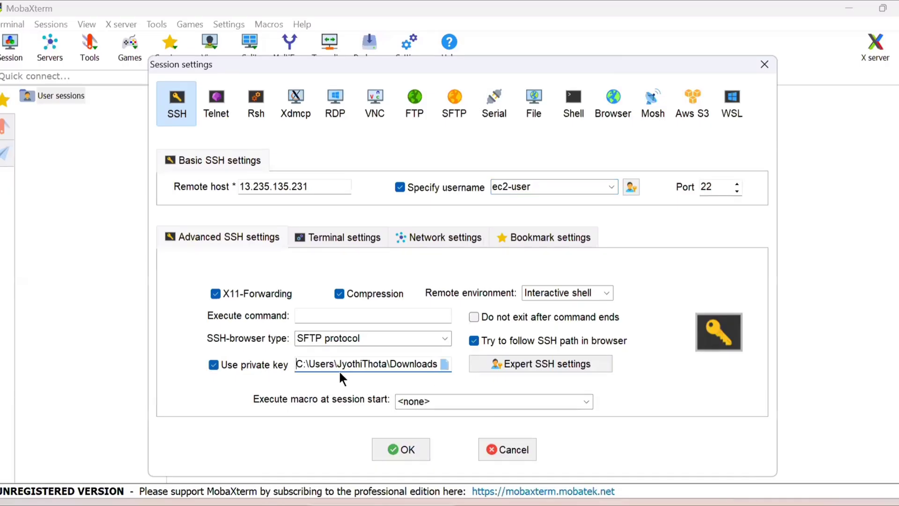
click(386, 447)
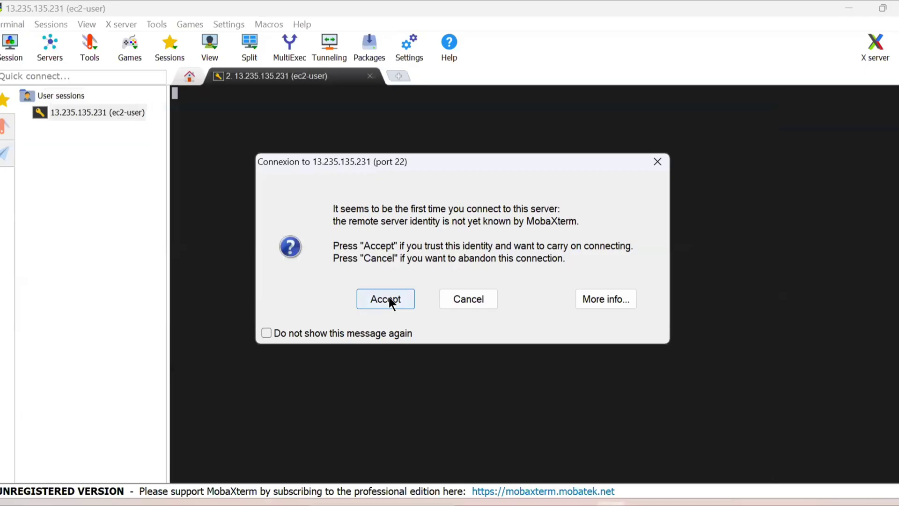
click(389, 299)
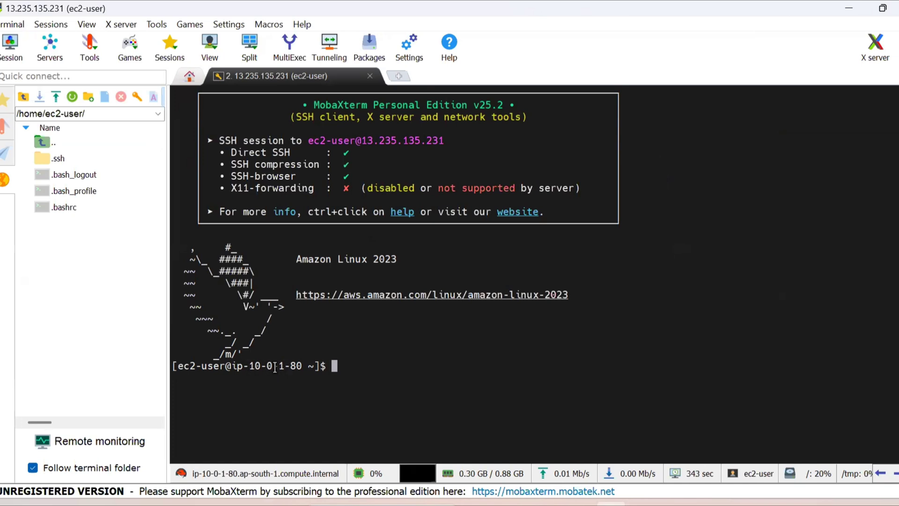
- Switch to the AWS console to check bastion-host's name and private IPv4 address against the terminal prompt, and return to MobaXterm
key(alt+Tab)
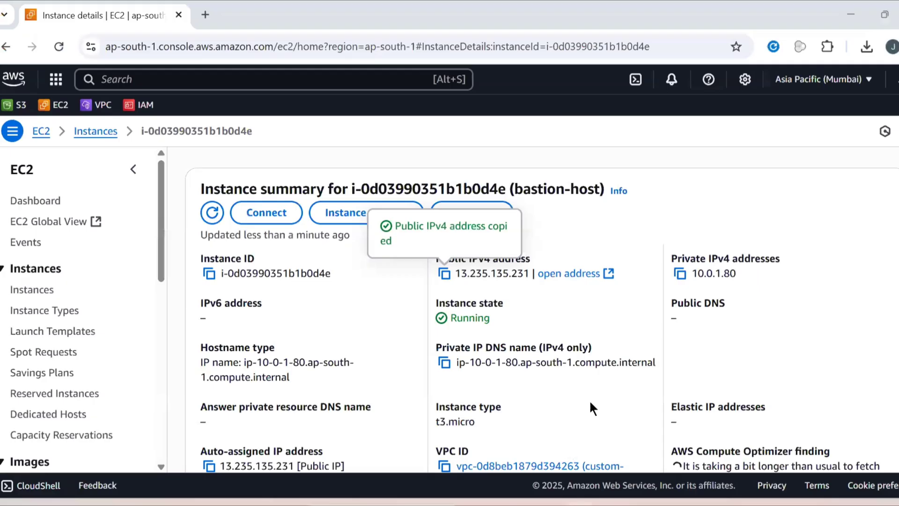
drag(510, 189, 605, 188)
click(649, 239)
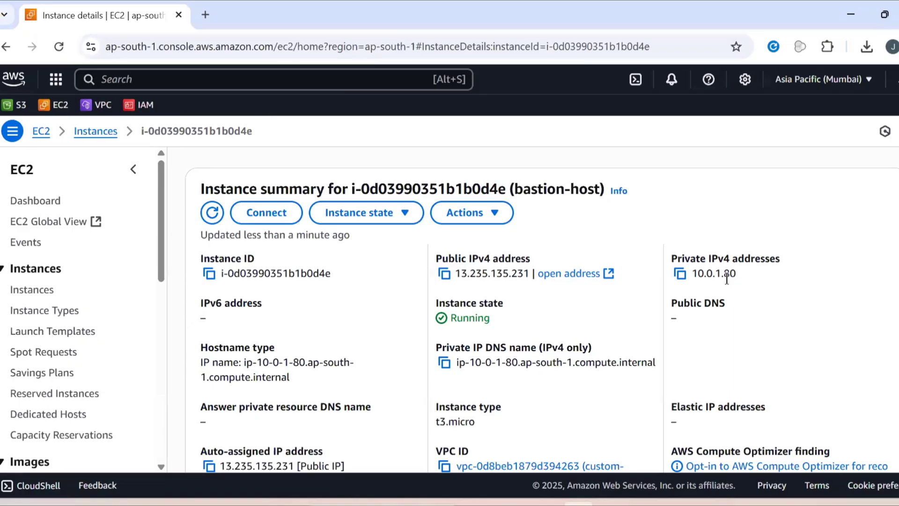
click(642, 504)
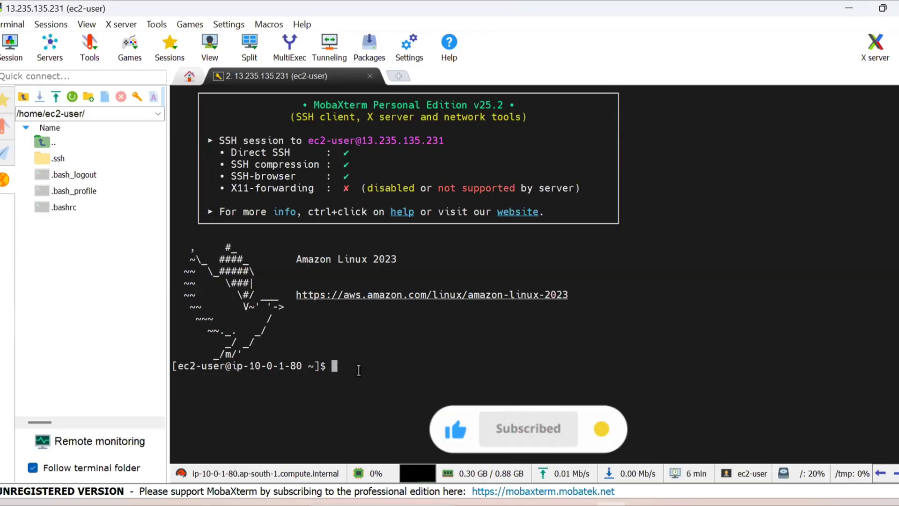
- Switch to the AWS console, open the instances list in a new browser tab, and open the private-ec2 instance's details
click(578, 504)
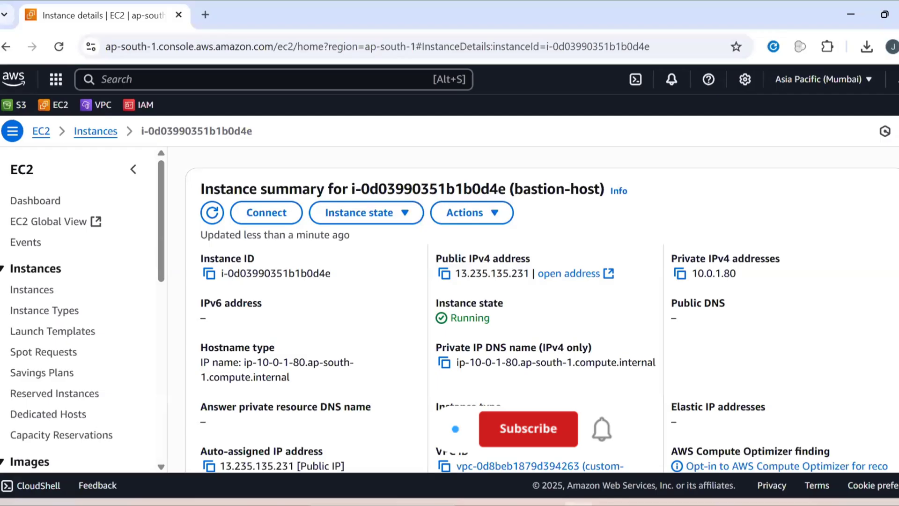
right_click(104, 132)
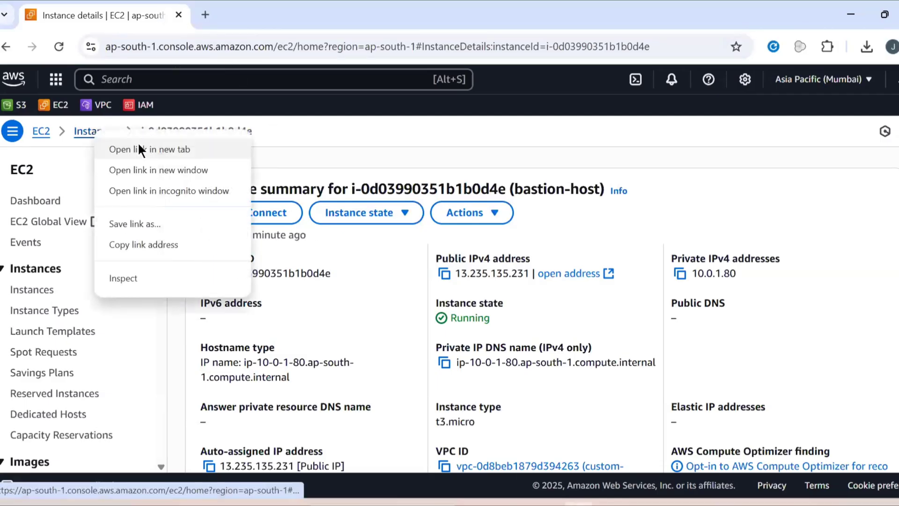
click(138, 145)
click(240, 15)
click(154, 15)
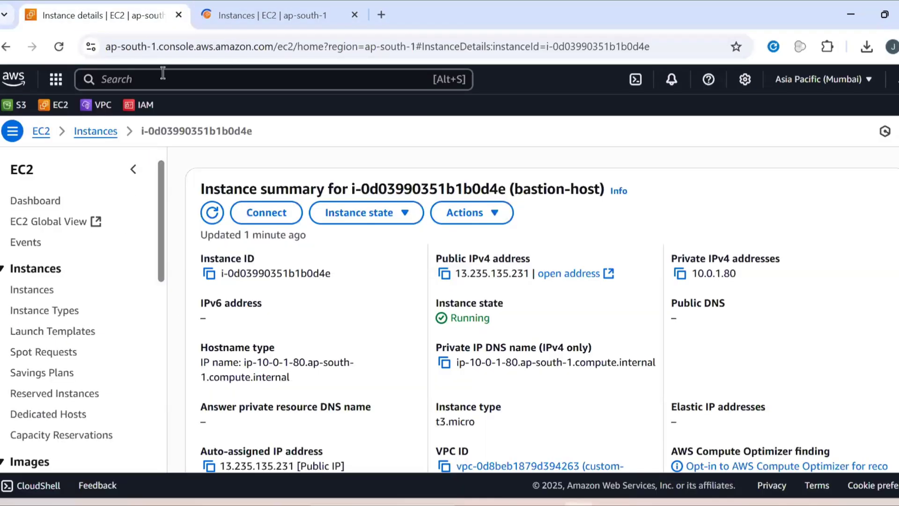
click(311, 14)
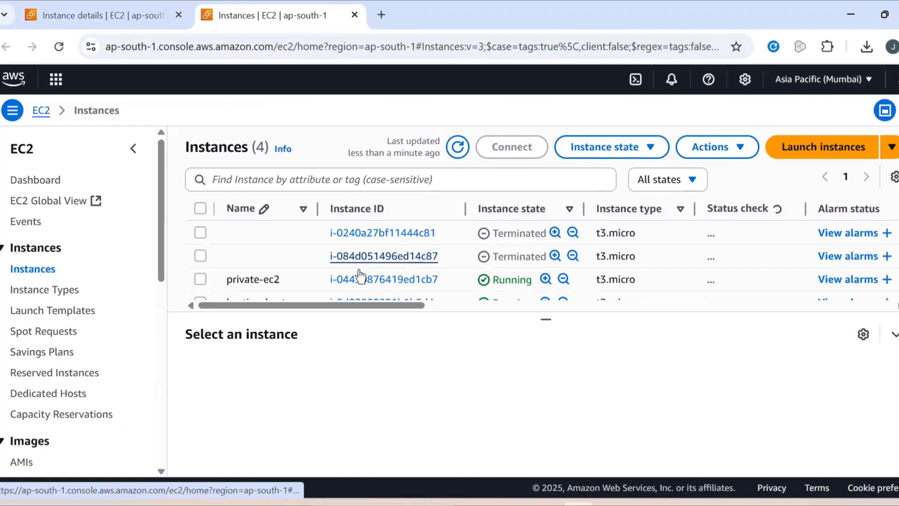
click(359, 279)
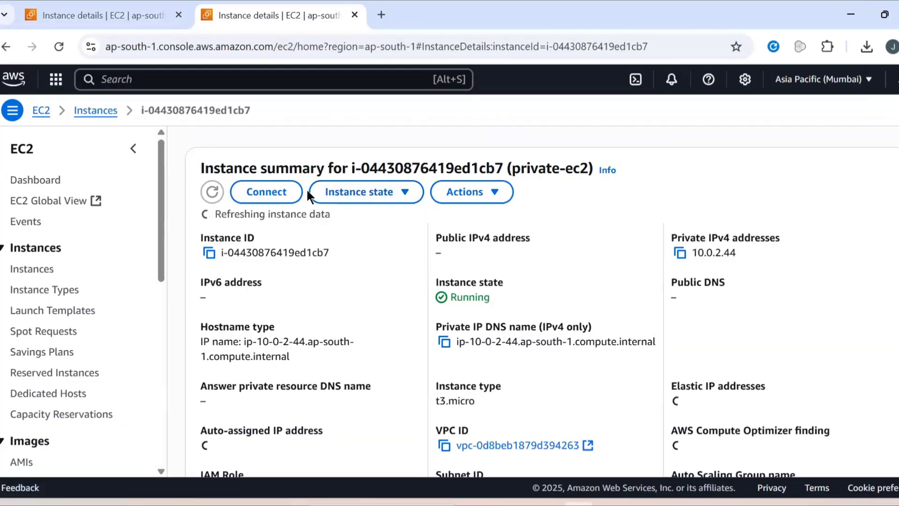
- Open the SSH client connection instructions for private-ec2 and copy the chmod 400 "newkey.pem" command
click(287, 196)
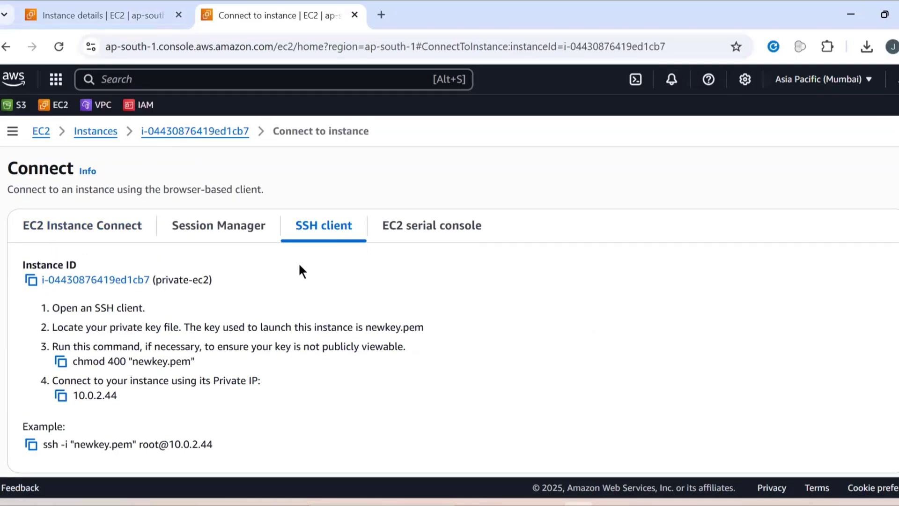
scroll(379, 208, down, 2)
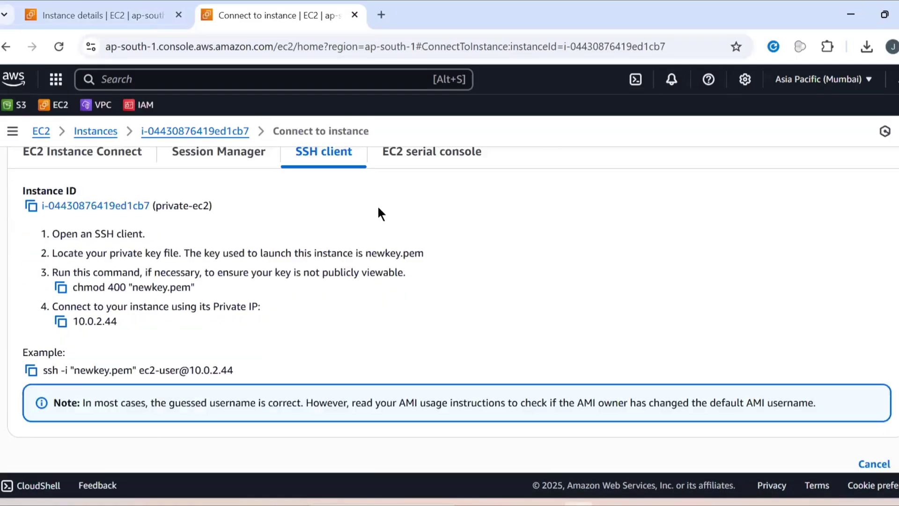
click(61, 288)
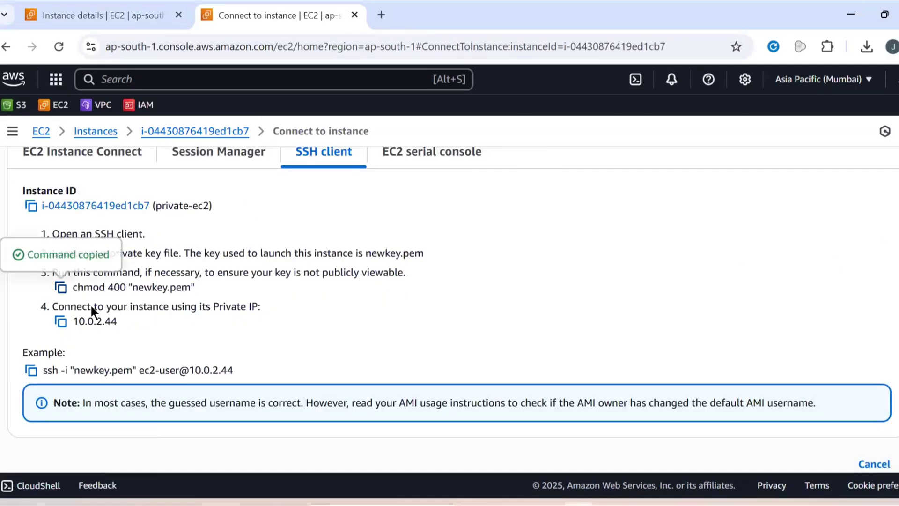
- Switch to MobaXterm and try to run chmod 400 "newkey.pem" in the bastion-host session
click(611, 505)
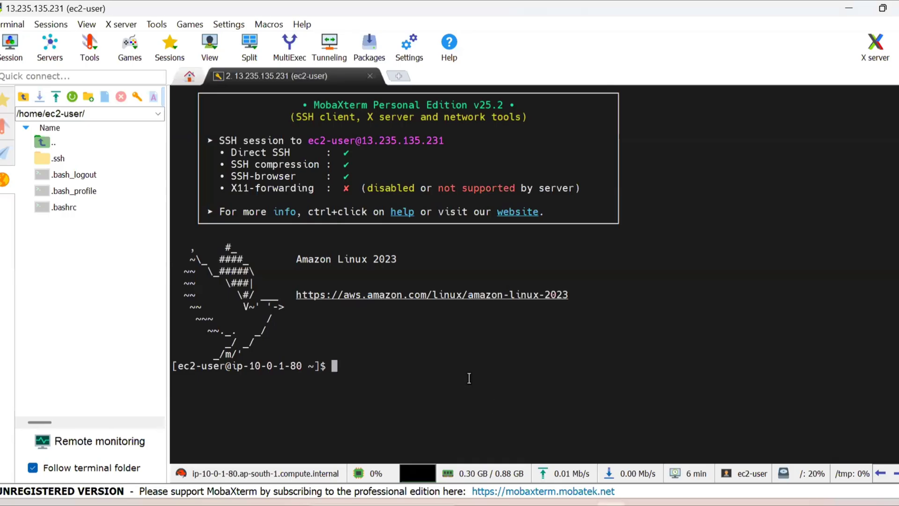
right_click(469, 378)
key(Return)
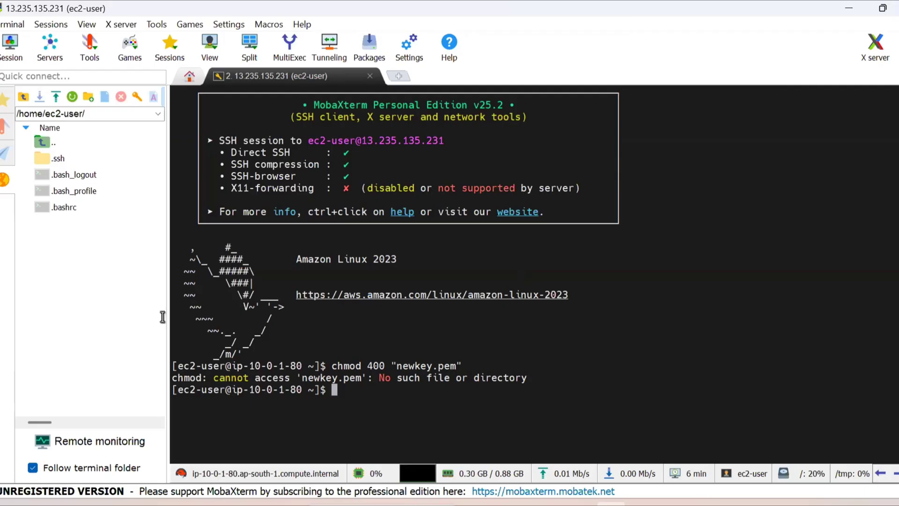
- Upload the newkey.pem file to the bastion host's /home/ec2-user/ folder
right_click(86, 282)
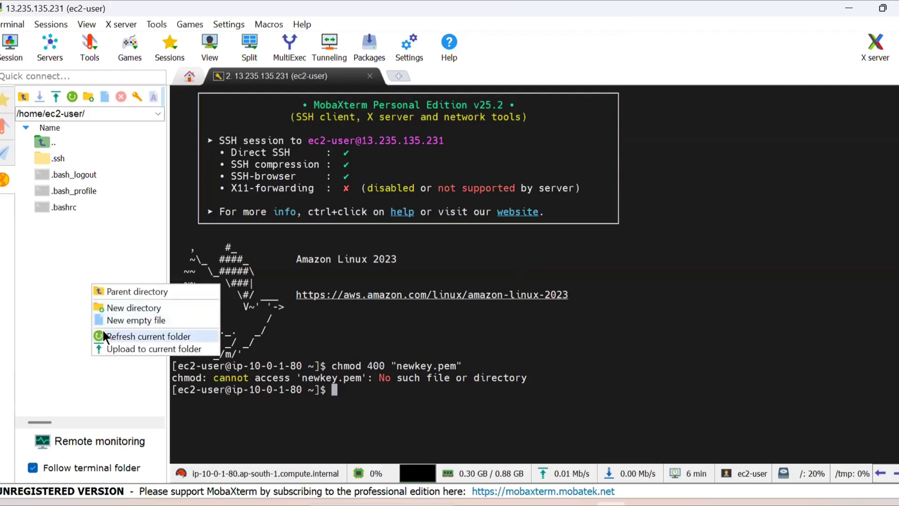
click(124, 348)
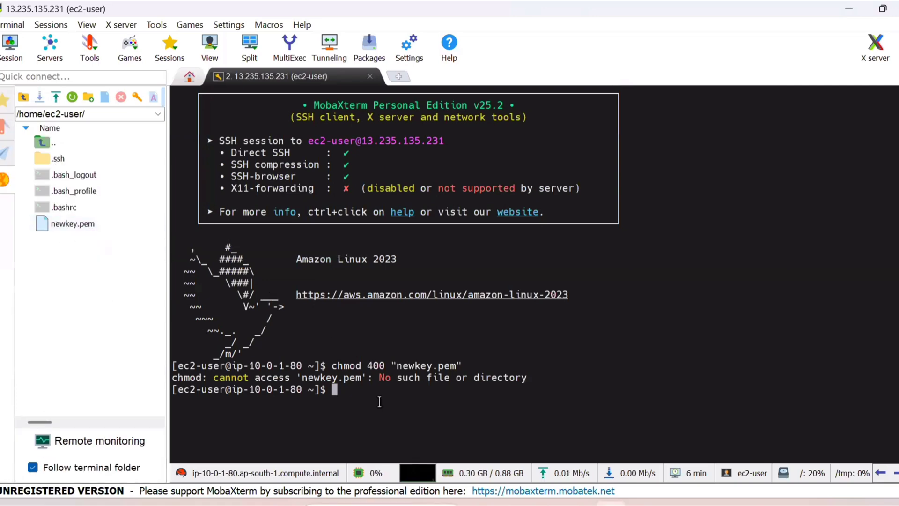
- Run chmod 400 "newkey.pem" again in the bastion-host session
key(Up)
key(Return)
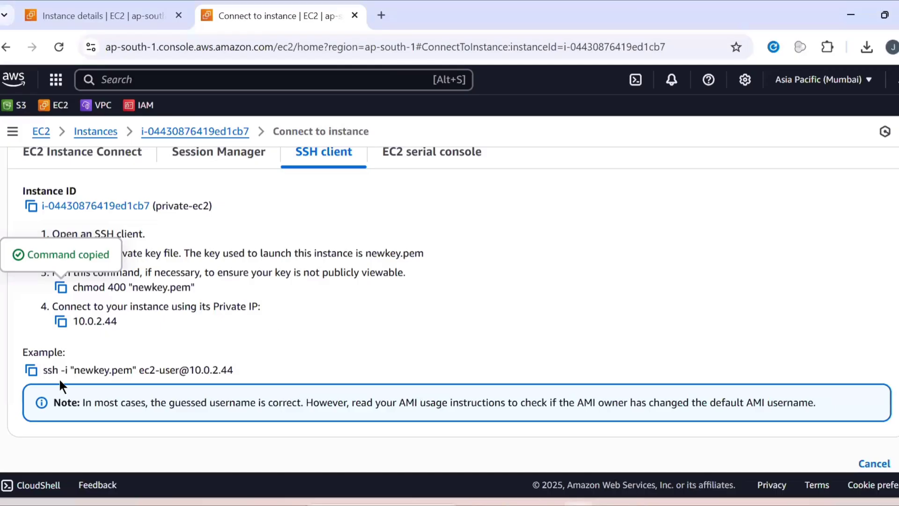
click(31, 371)
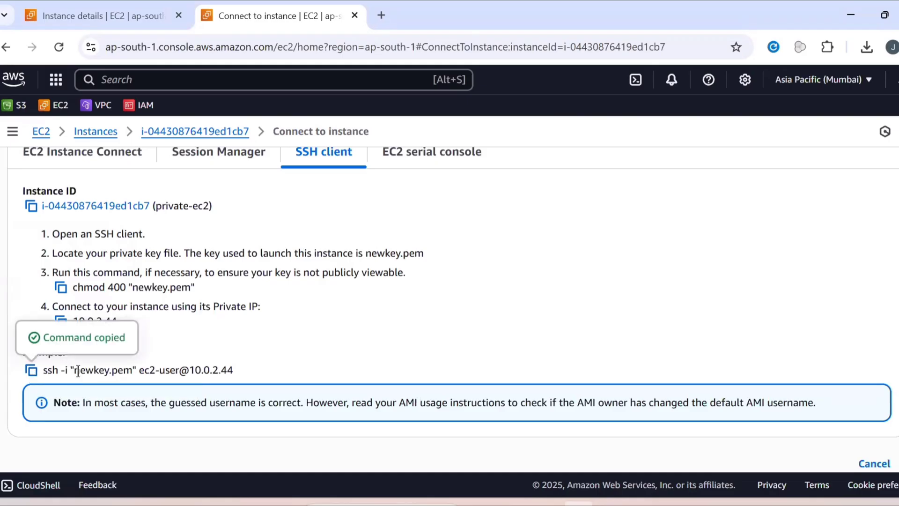
click(611, 505)
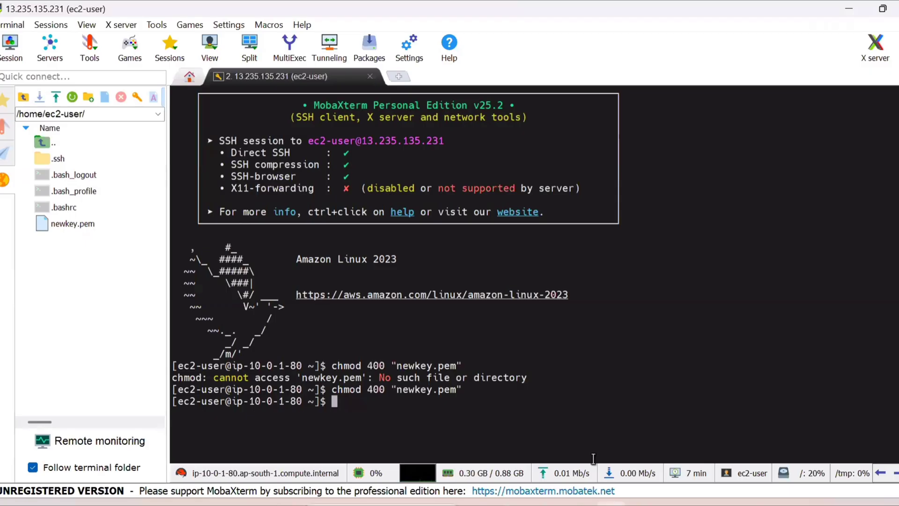
right_click(564, 400)
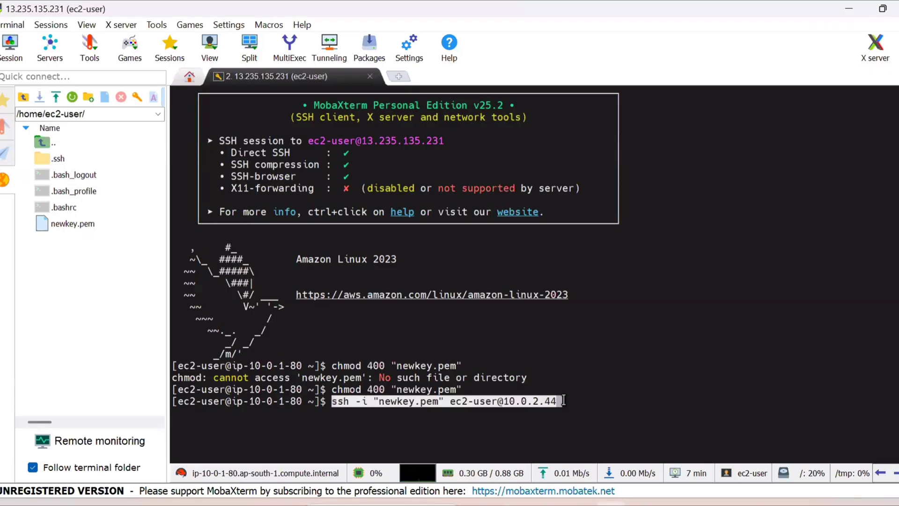
key(Return)
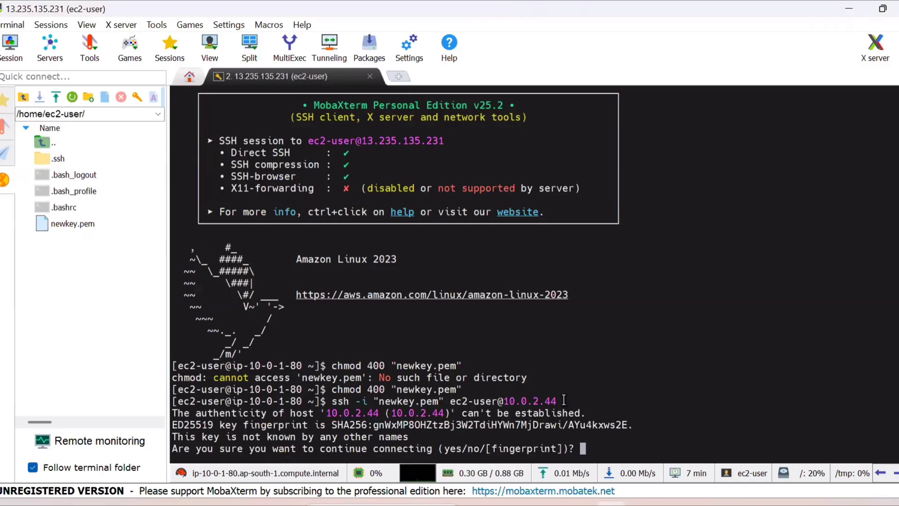
text(yes)
key(Return)
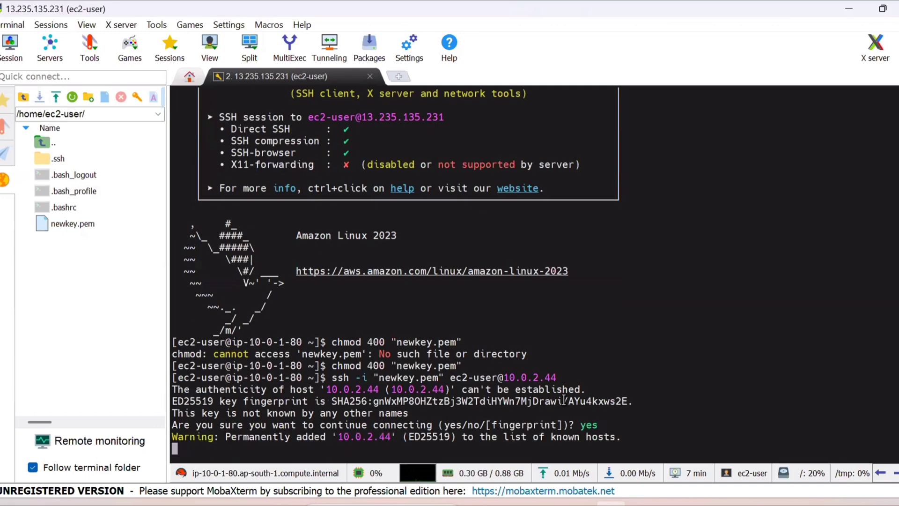
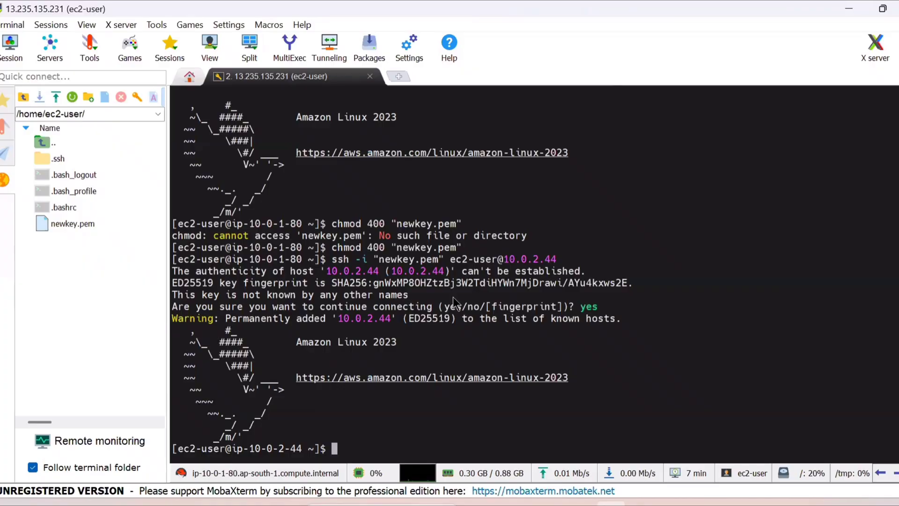
- Open private-ec2's instance details in the AWS console and compare its private IP with the hostname in the MobaXterm prompt
key(alt+Tab)
scroll(136, 213, up, 1)
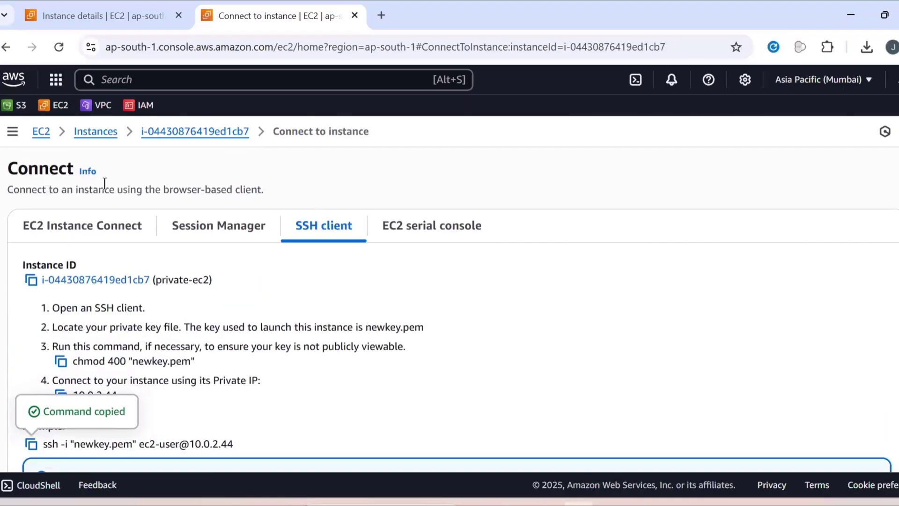
click(171, 132)
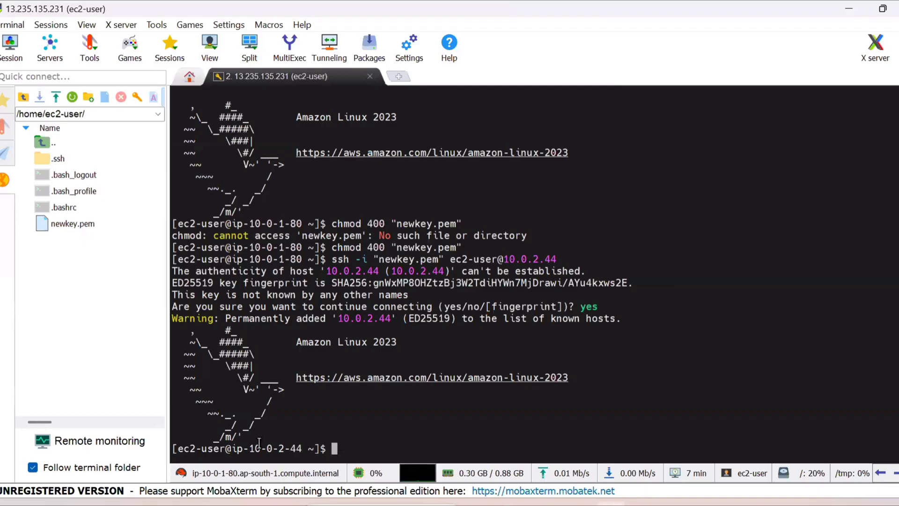
double_click(267, 448)
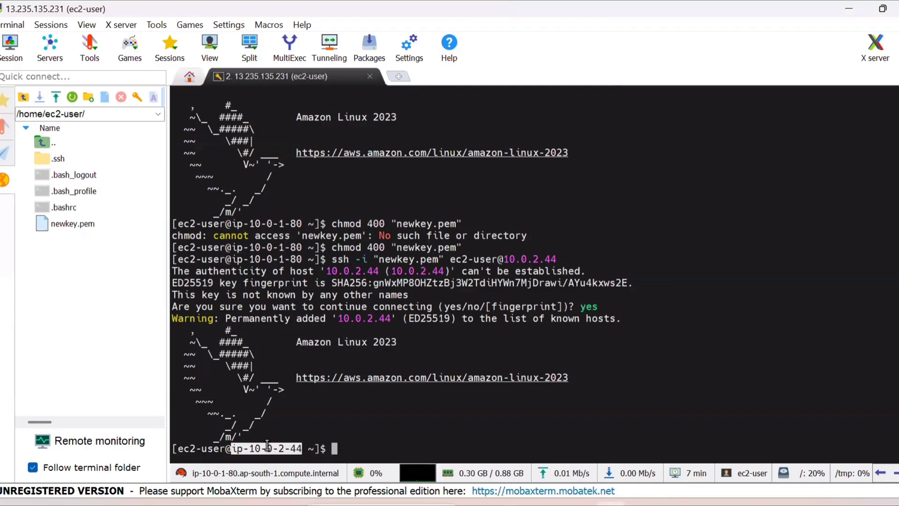
click(371, 448)
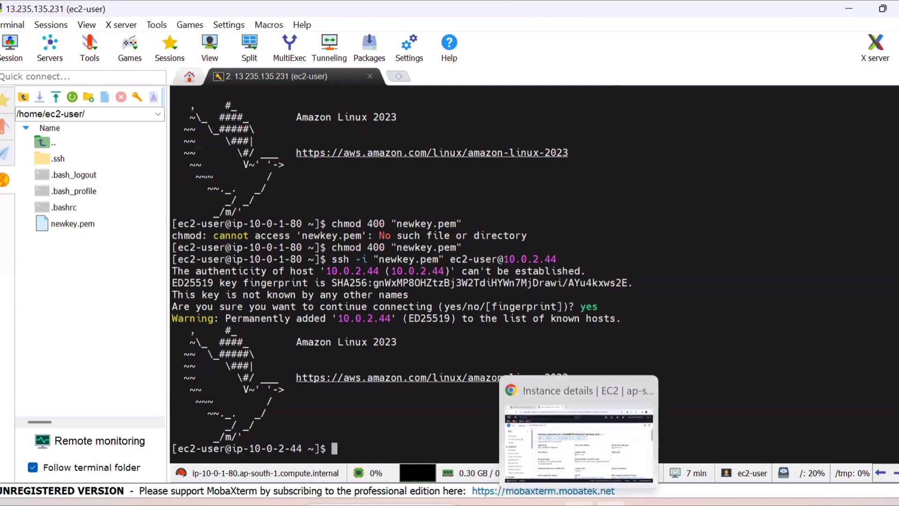
- Switch to the AWS console and open the S3 service in a new browser tab
click(578, 505)
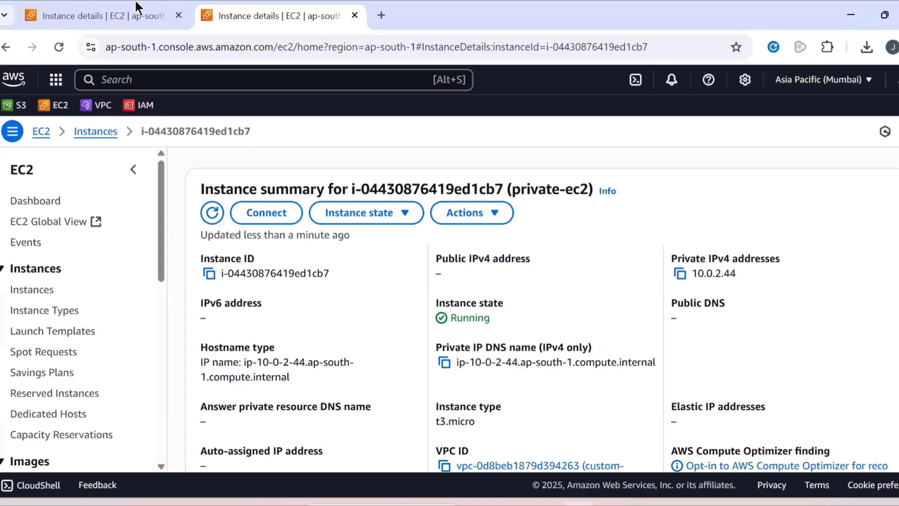
right_click(20, 107)
click(51, 124)
click(459, 3)
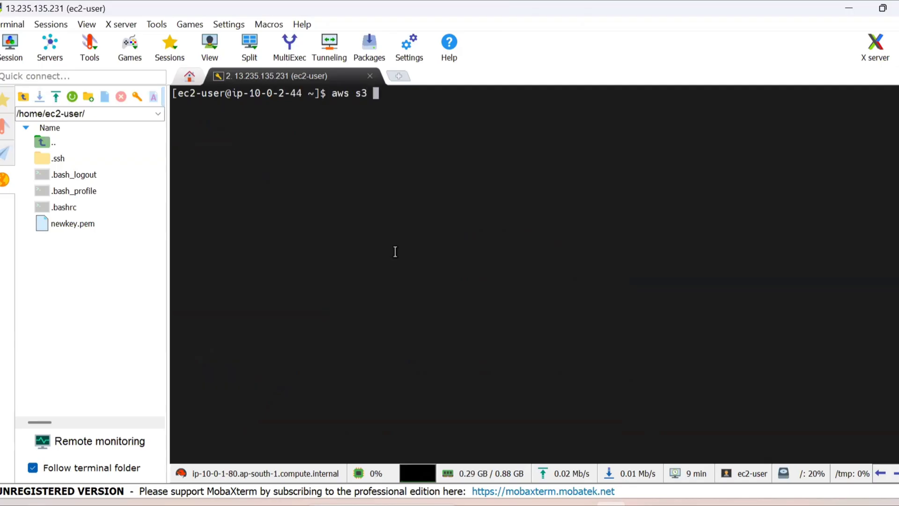
- Switch to MobaXterm and run aws s3 ls in the private-ec2 session
text(ls)
key(Return)
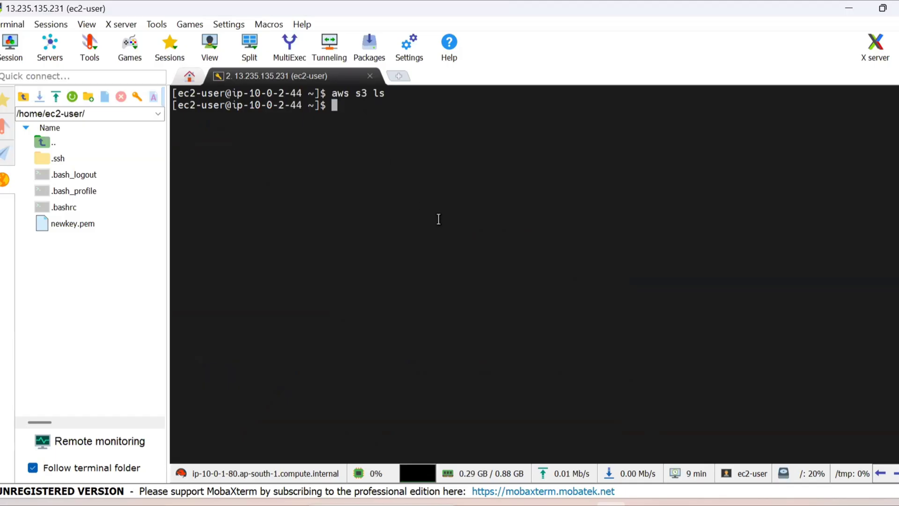
- Switch to the S3 console and create a general purpose bucket named private-ec2-bucket67b0 with the default settings
click(584, 503)
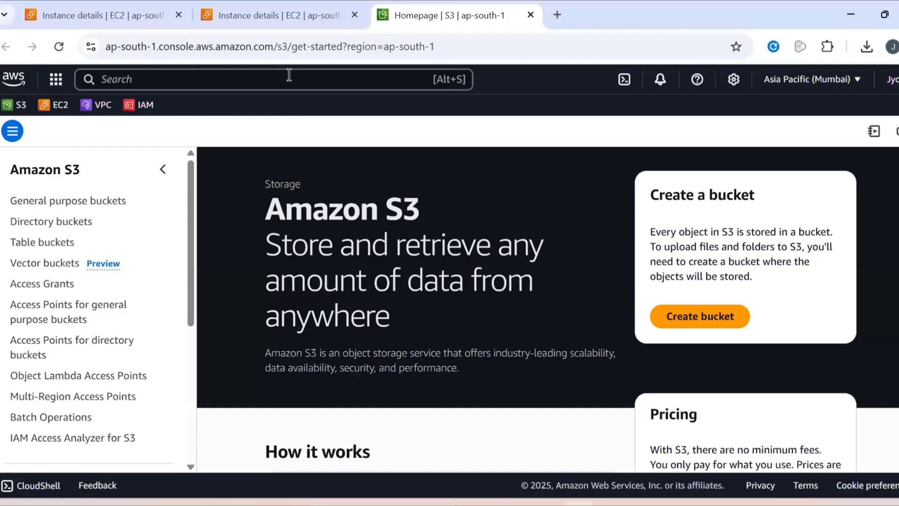
click(712, 318)
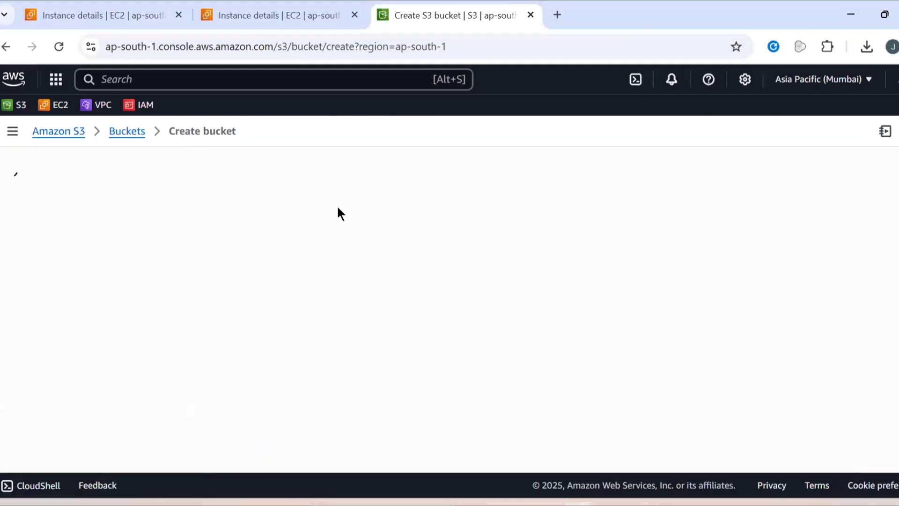
click(216, 422)
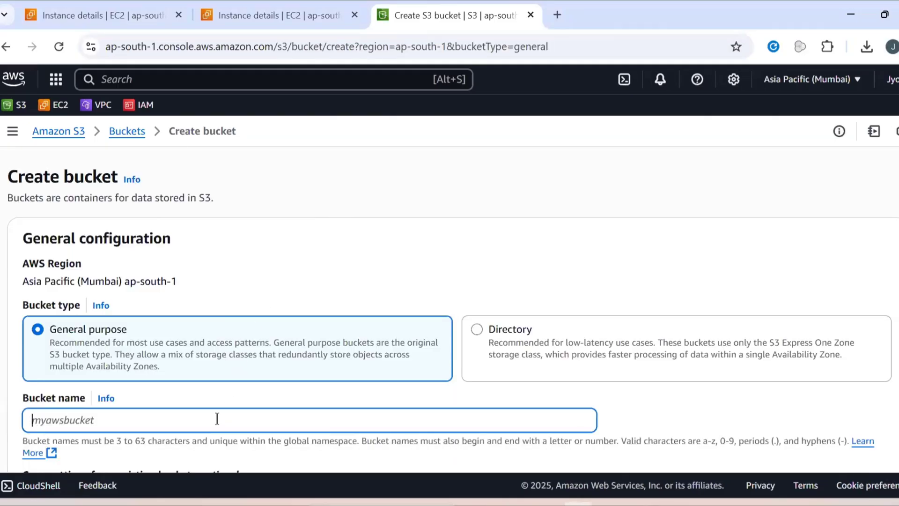
text(private-ec2-bucke)
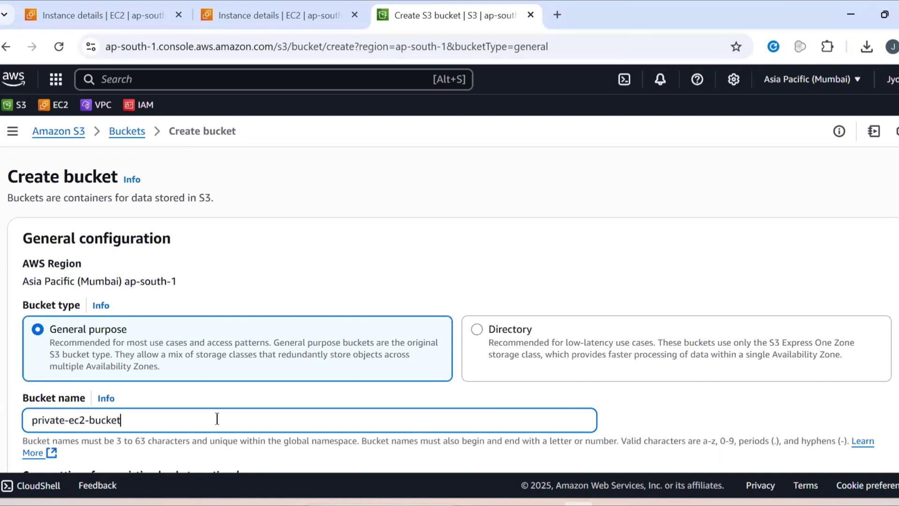
text(t67b0)
scroll(265, 377, down, 6)
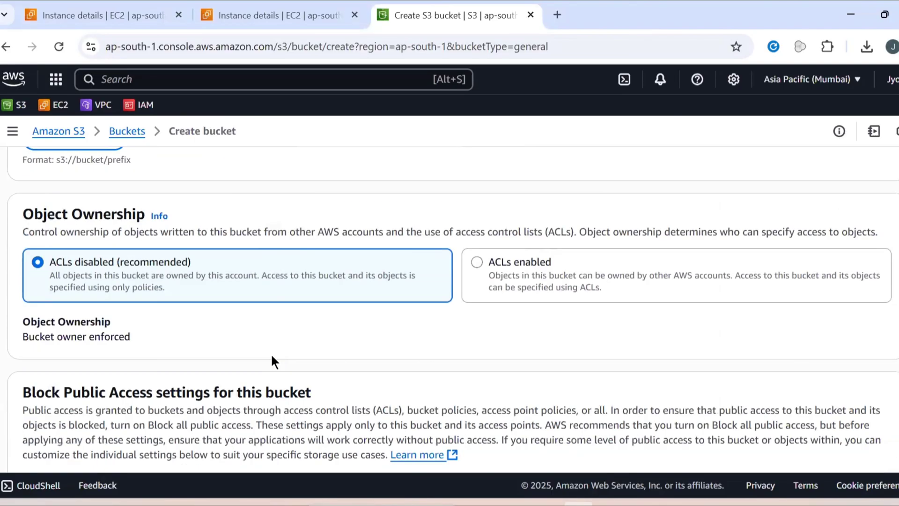
scroll(271, 358, down, 15)
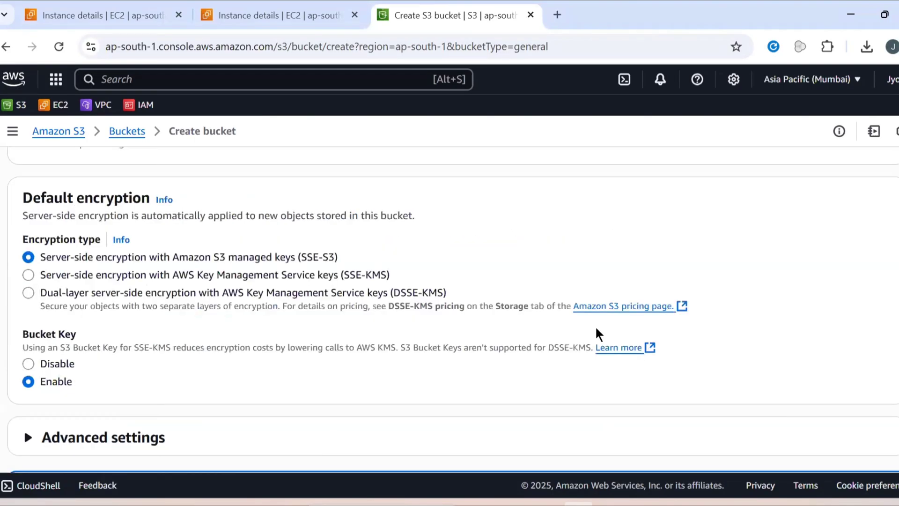
scroll(596, 334, down, 3)
click(851, 431)
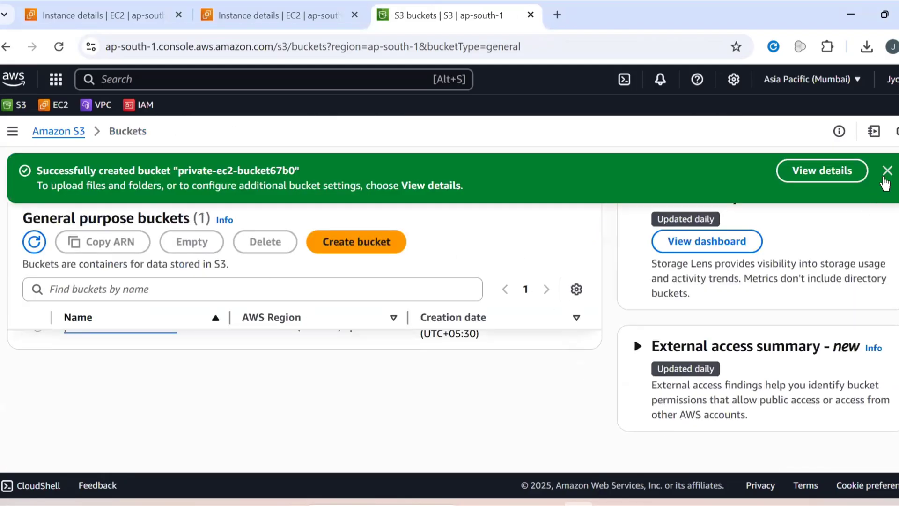
click(885, 178)
scroll(216, 305, up, 1)
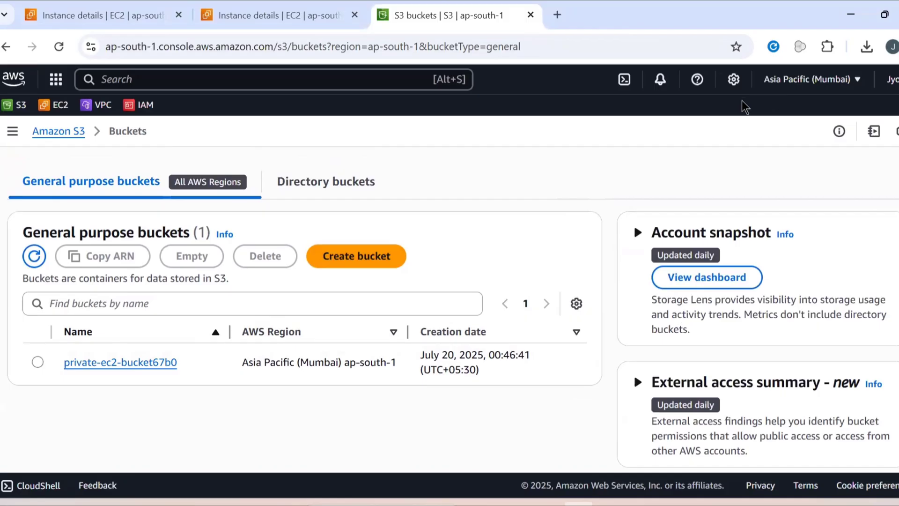
- Return to MobaXterm and rerun aws s3 ls on private-ec2 to check for the new bucket
click(609, 505)
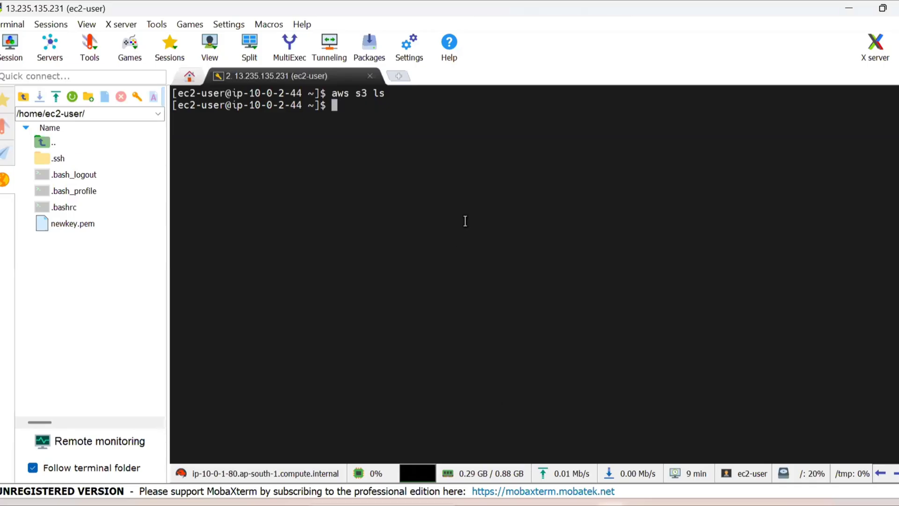
key(Up)
key(Return)
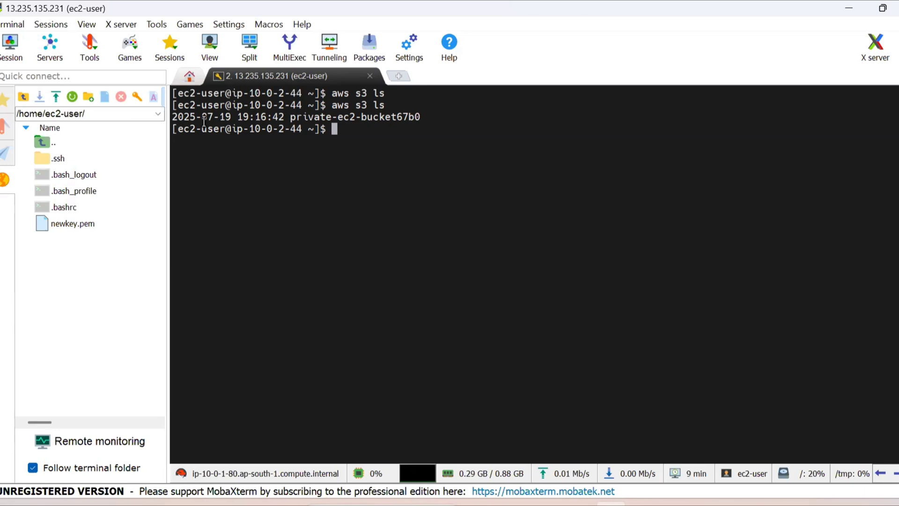
- Create myfile1.txt on private-ec2 by running echo "this is new object" > myfile1.txt
text(echo "this is n)
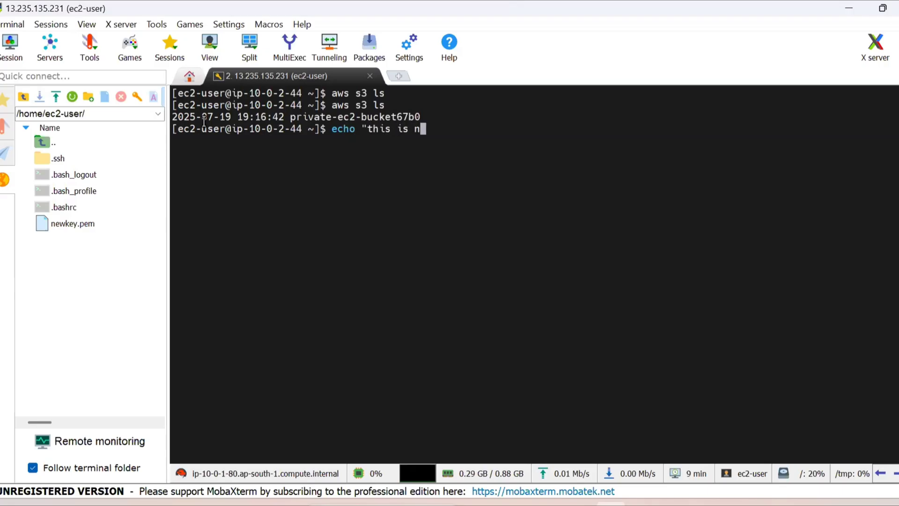
text(ew object)
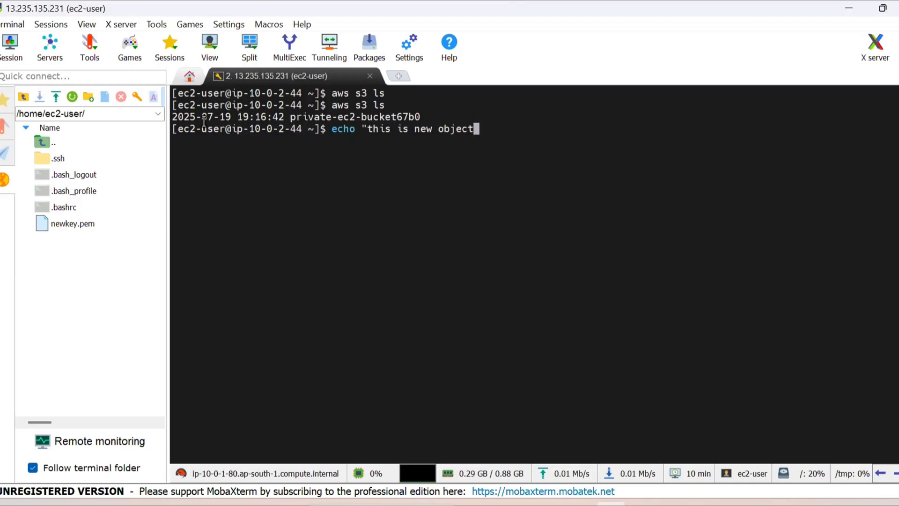
text(" > myfile1.txt)
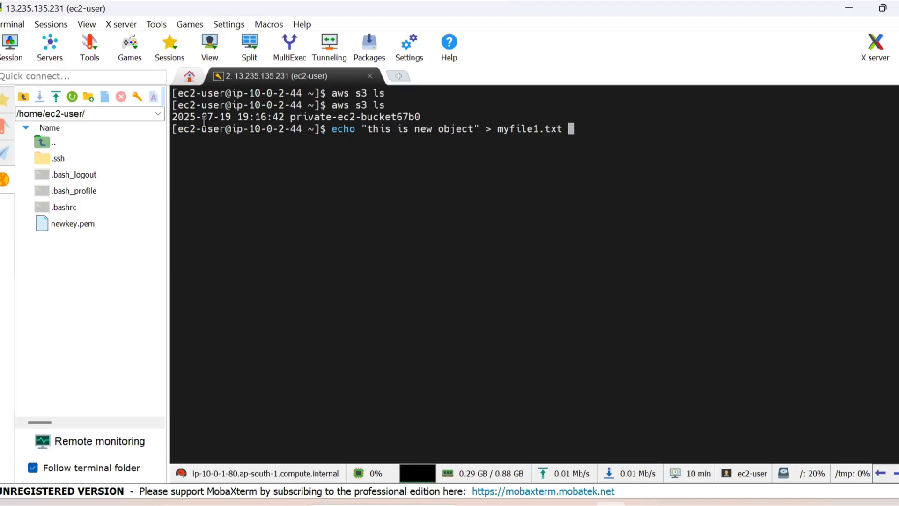
key(Return)
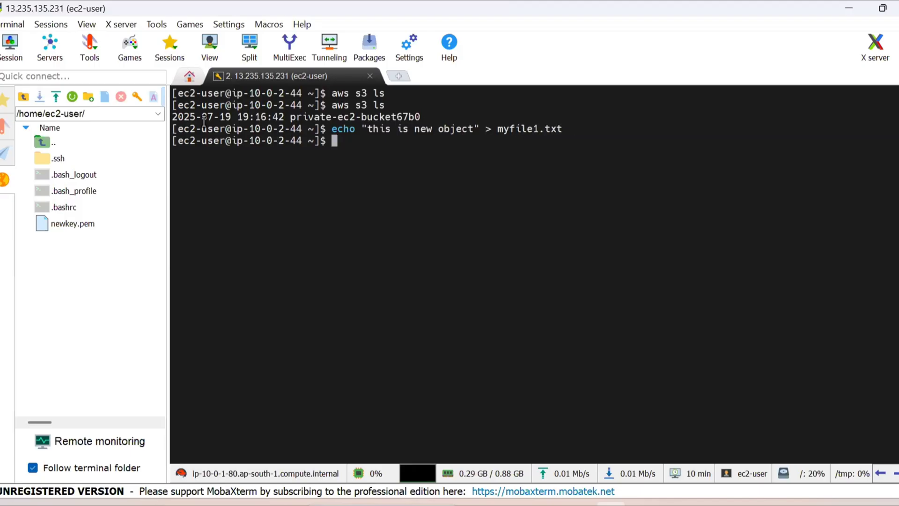
- Display the contents of myfile1.txt with cat and check its text
text(cat my)
key(Tab)
key(Return)
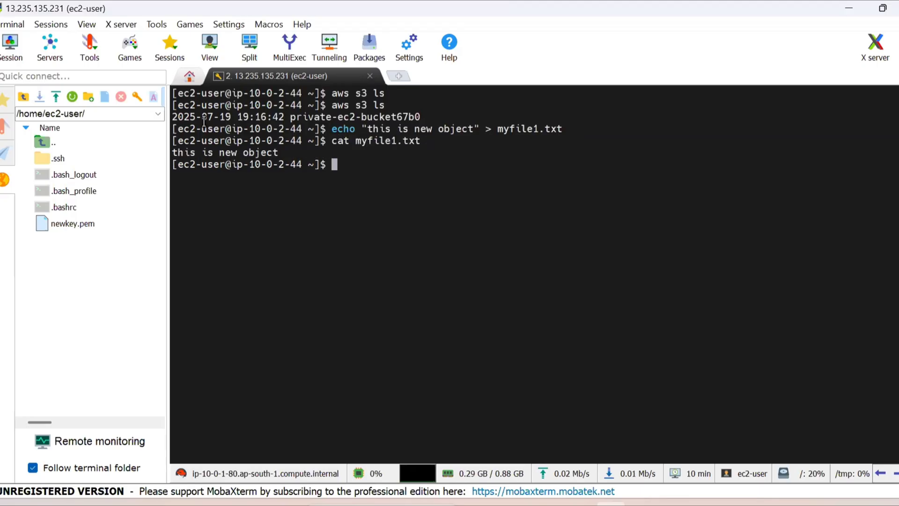
double_click(221, 152)
click(338, 165)
- Upload myfile1.txt from private-ec2 to the bucket with aws s3 cp myfile1.txt s3://private-ec2-bucket67b0
double_click(341, 117)
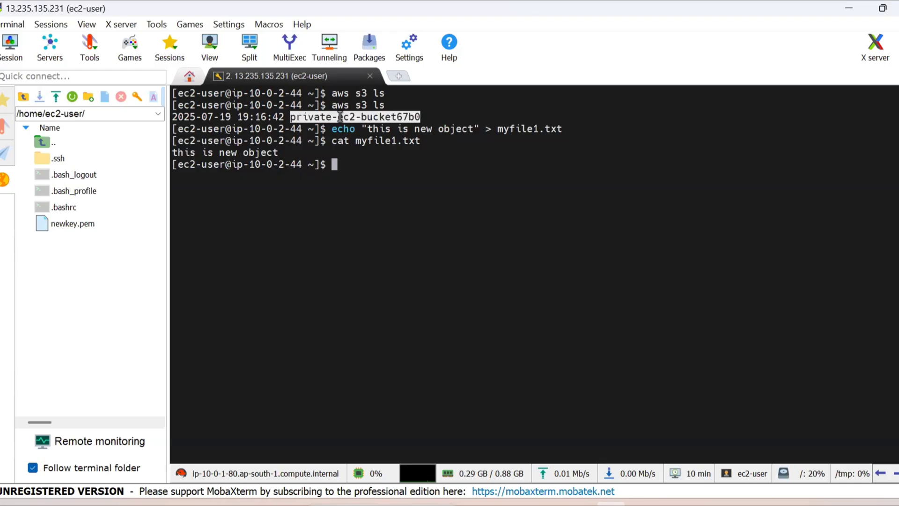
click(339, 165)
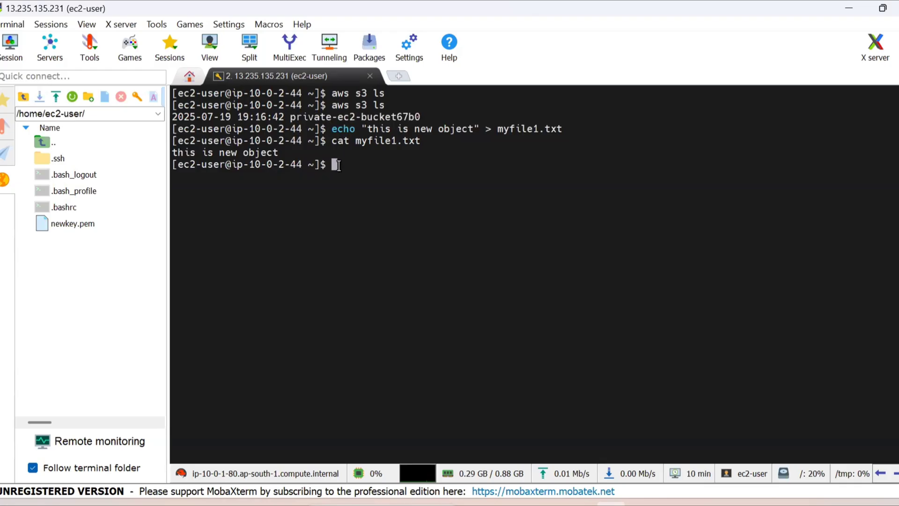
text(aws s3 cp myfile)
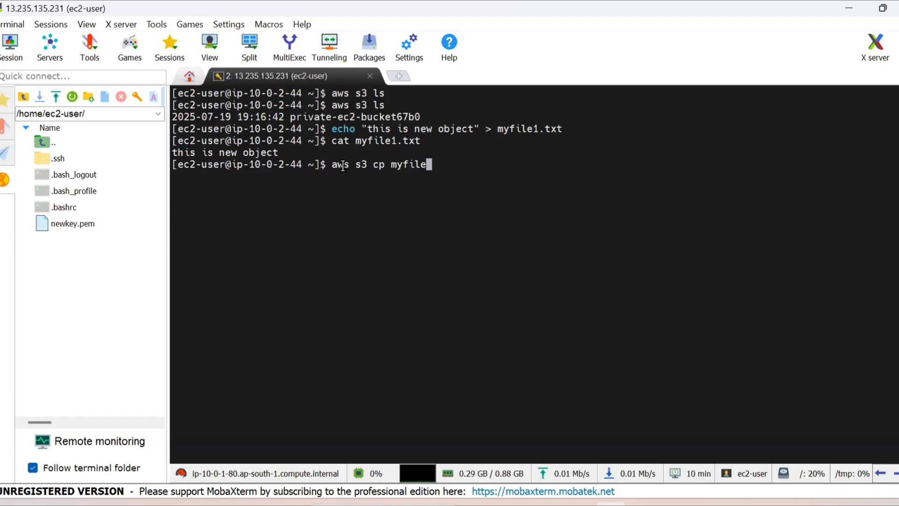
text(1.txt s3://)
double_click(350, 118)
right_click(350, 118)
click(426, 322)
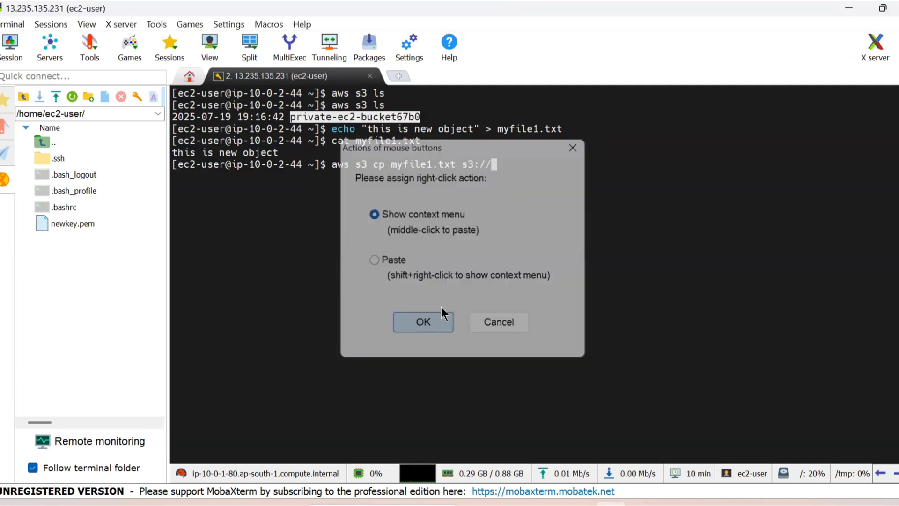
click(487, 160)
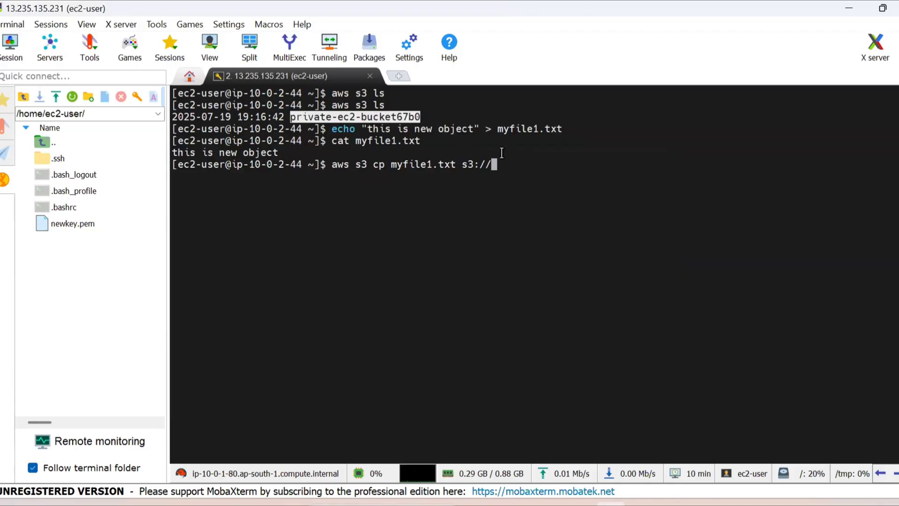
right_click(514, 165)
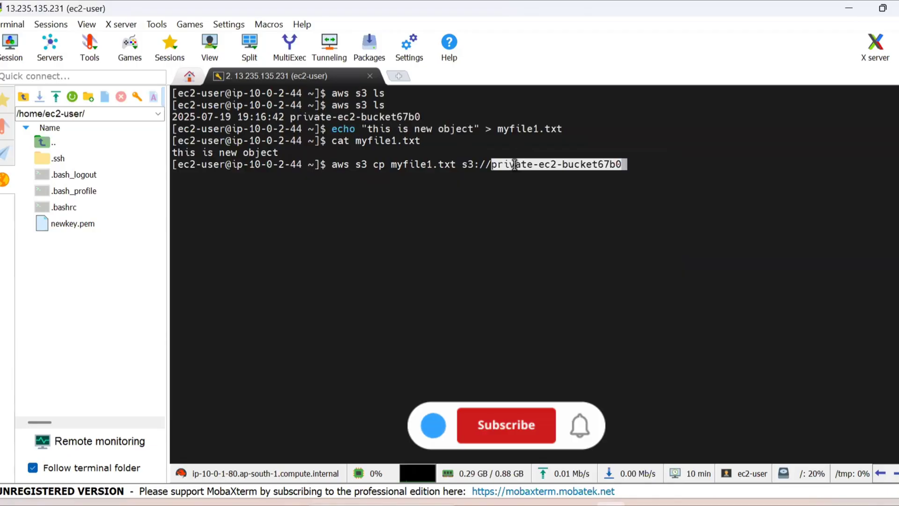
key(Return)
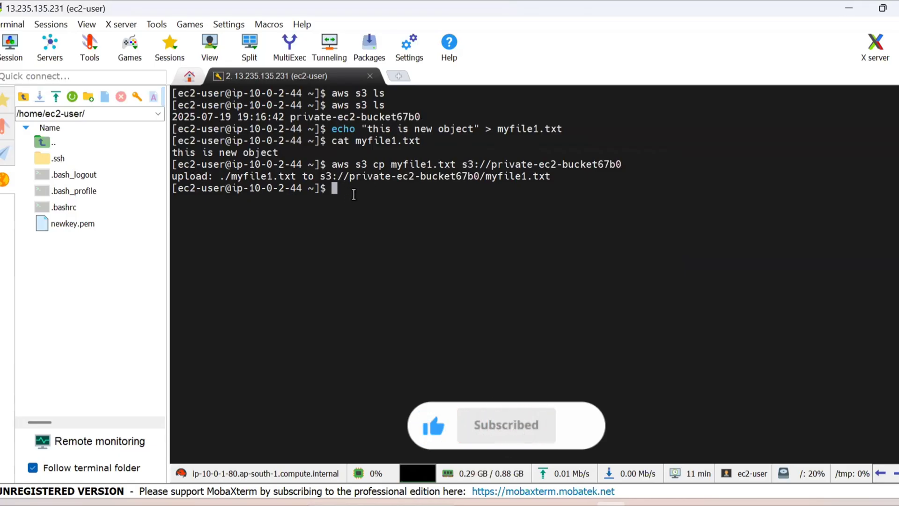
- Create myfile2.txt on private-ec2 by running echo "this is my second object" > myfile2.txt
text(ech)
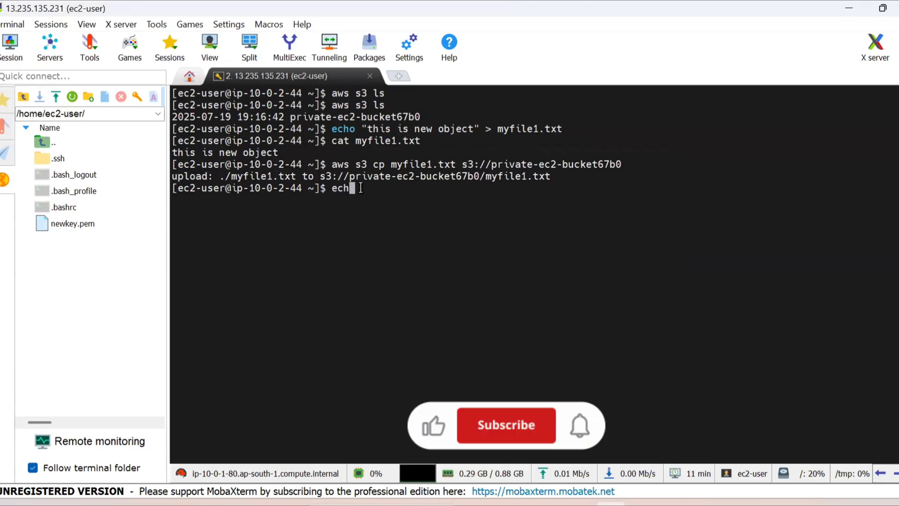
text(o ")
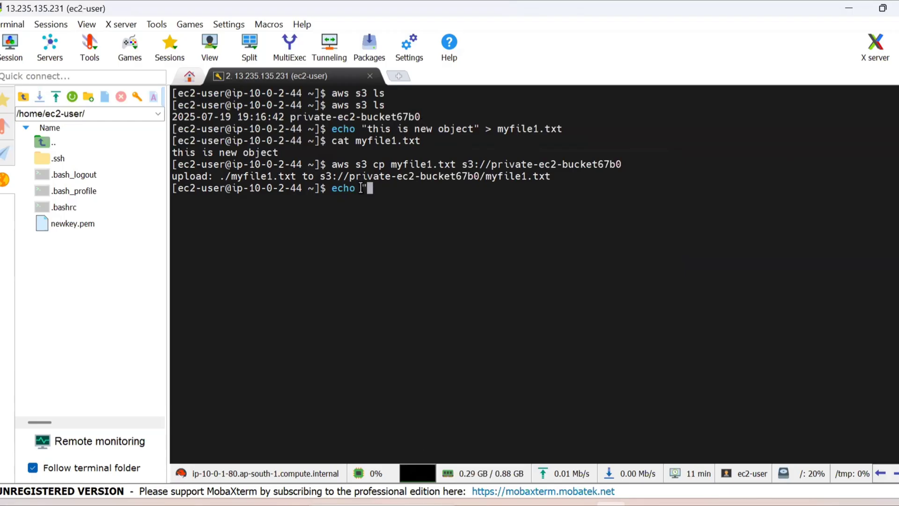
text(this is my seco)
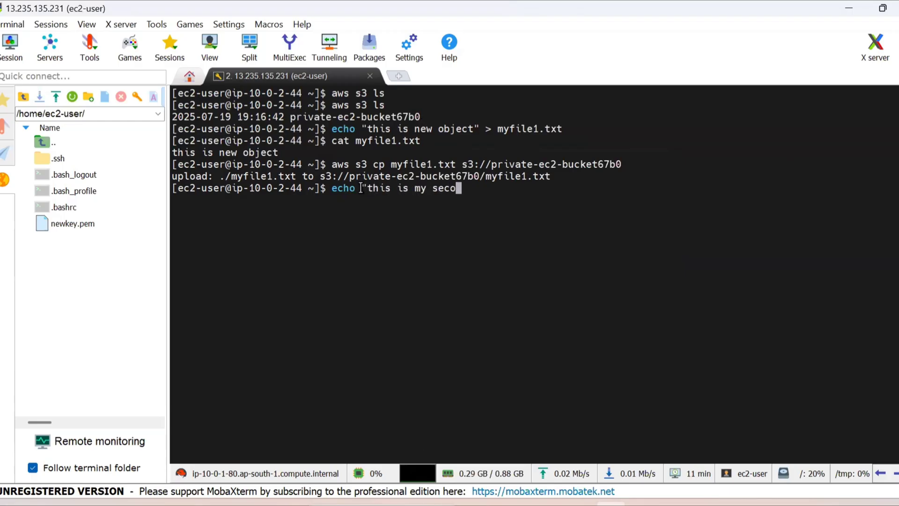
text(nd object)
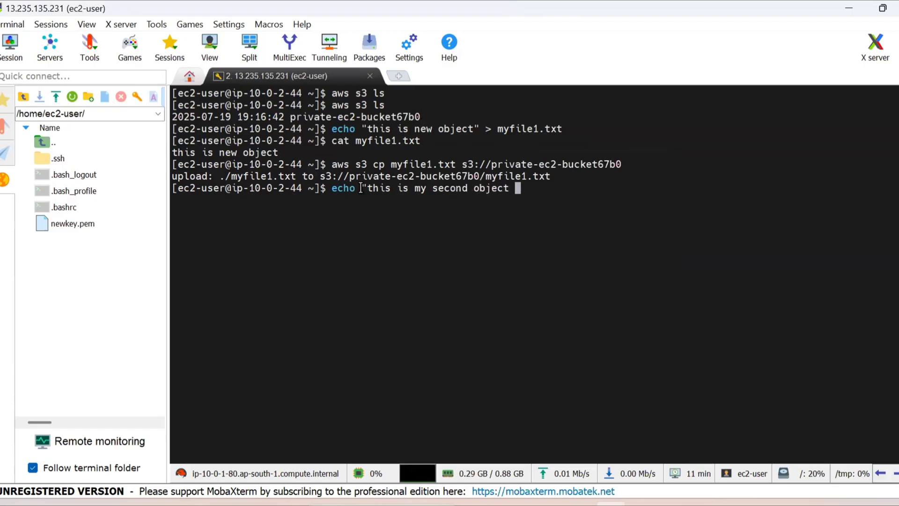
key(BackSpace)
text(" > myfile2)
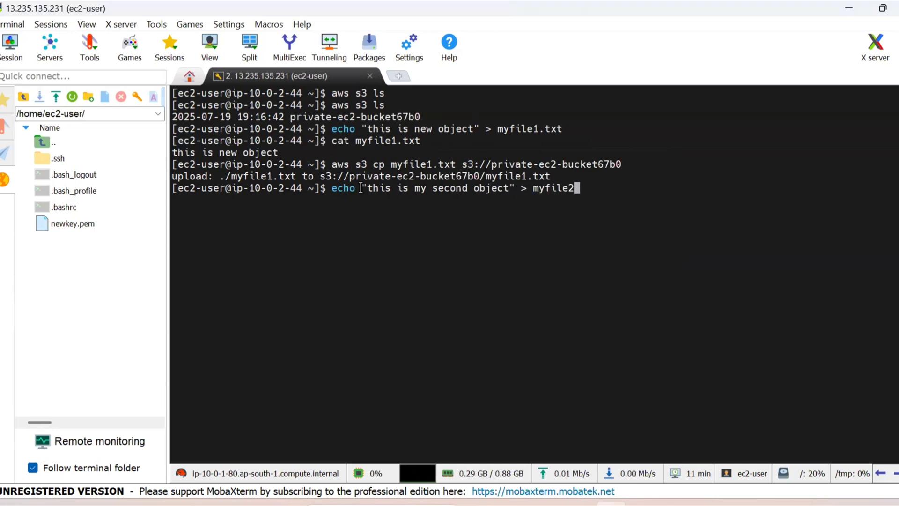
text(.txt)
key(Return)
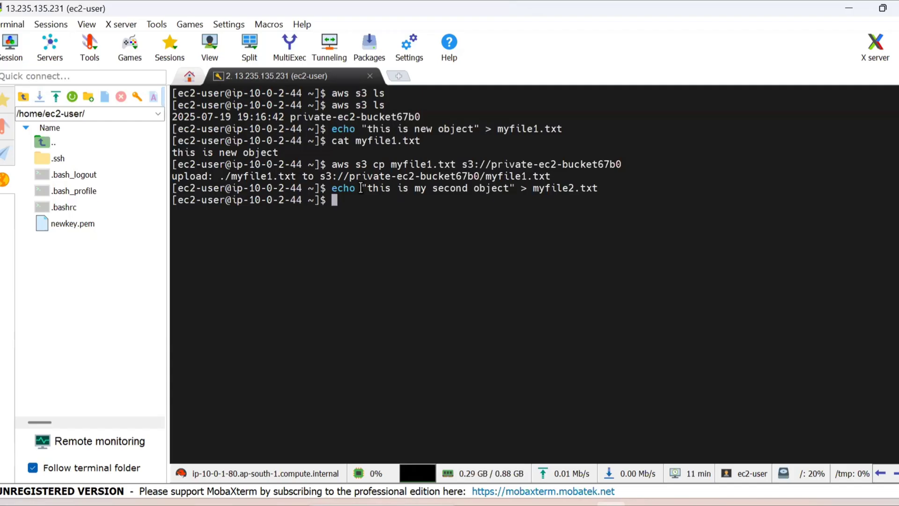
- Display the contents of myfile2.txt with cat and check its text
key(Up)
key(Up)
key(Up)
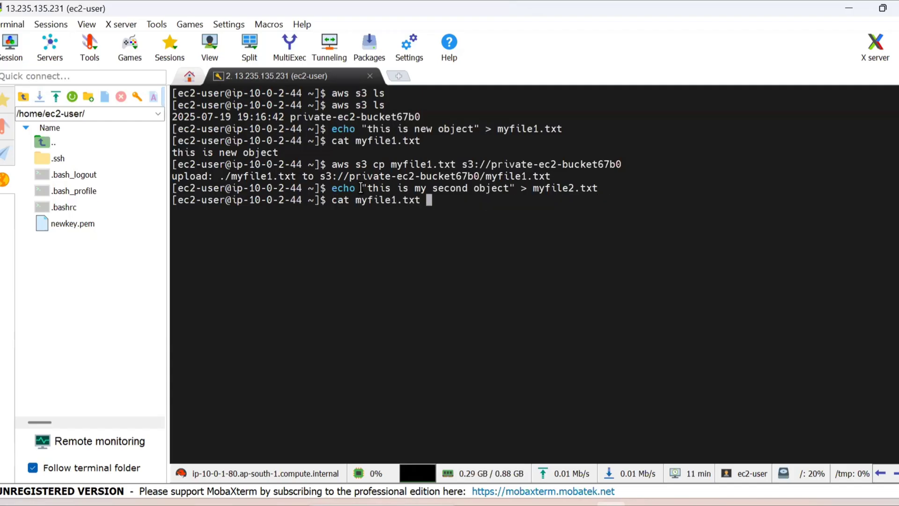
key(Left)
key(Left)
key(Left)
key(Left)
key(BackSpace)
text(2)
key(Return)
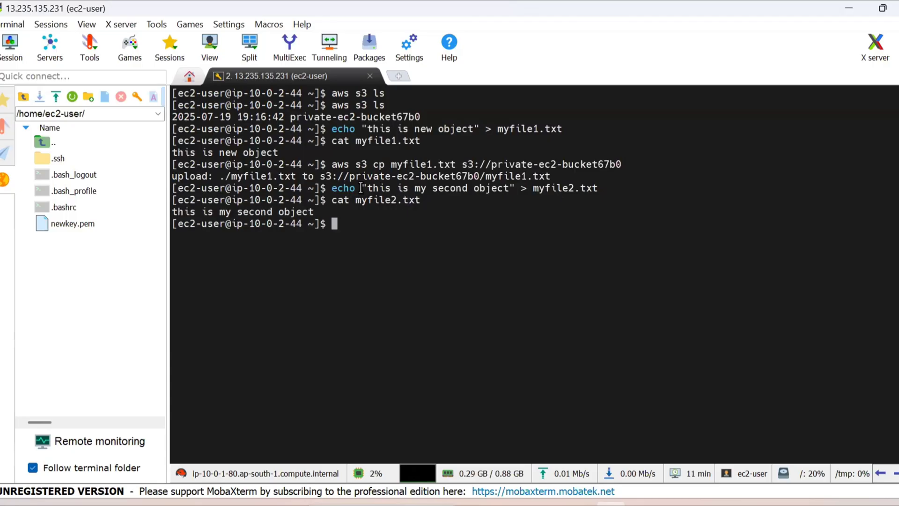
- Upload myfile2.txt to the bucket with aws s3 cp myfile2.txt s3://private-ec2-bucket67b0
key(Up)
key(Up)
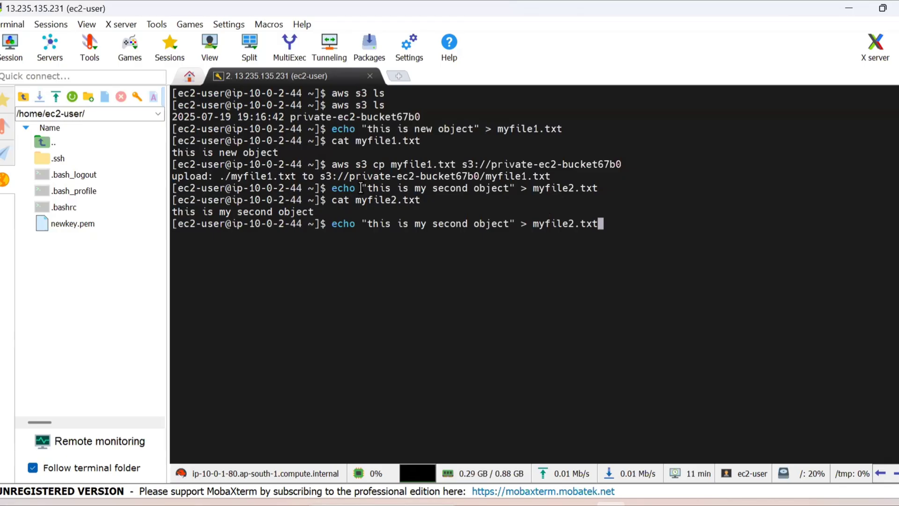
key(Up)
key(Left)
key(Left)
key(Left)
key(Left)
key(Left)
key(Left)
key(Left)
key(Left)
key(Left)
key(Left)
key(Left)
key(Left)
key(Left)
key(Left)
key(Left)
key(Left)
key(Left)
key(Left)
key(Left)
key(Left)
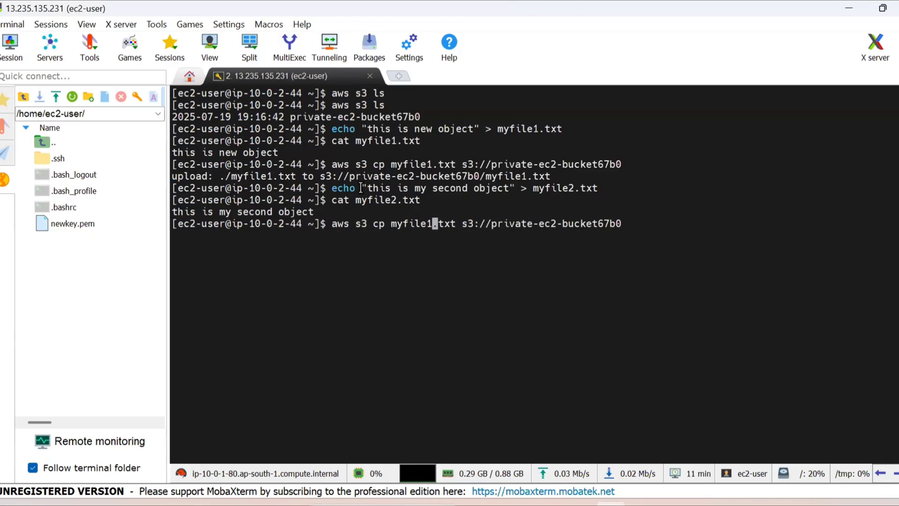
key(BackSpace)
text(2)
key(Return)
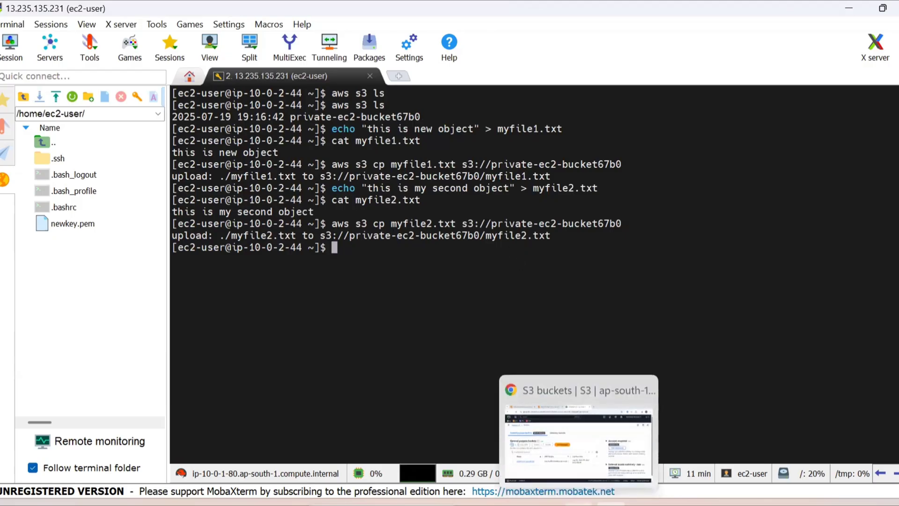
- Switch to the S3 console in Chrome, reload the bucket list and check private-ec2-bucket67b0 for the uploaded files
click(579, 504)
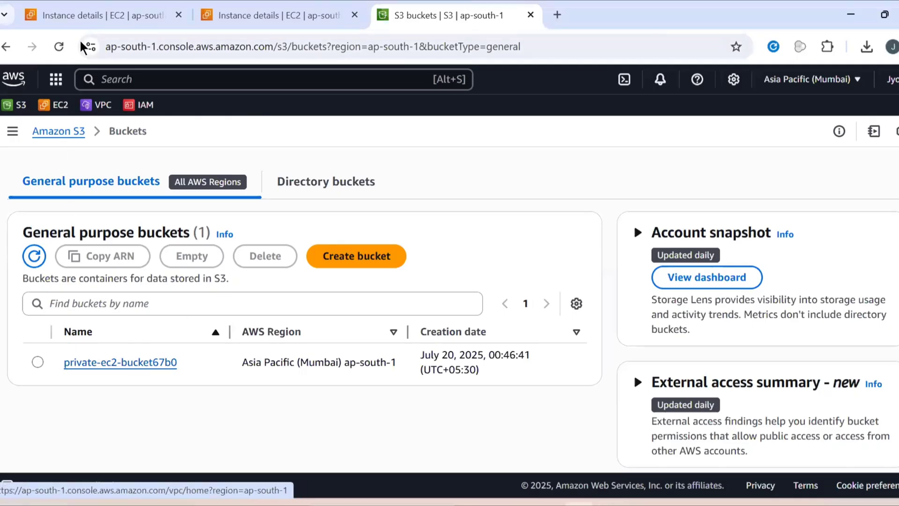
click(59, 46)
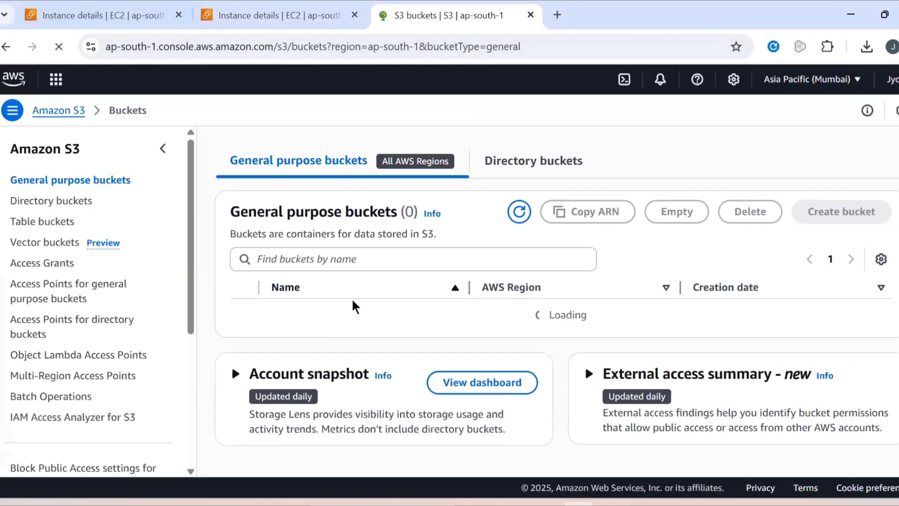
click(320, 313)
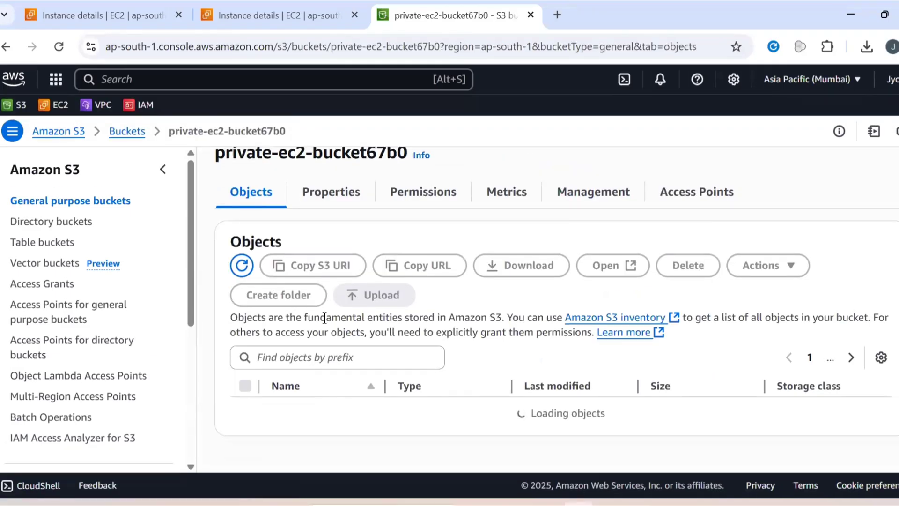
scroll(410, 360, down, 2)
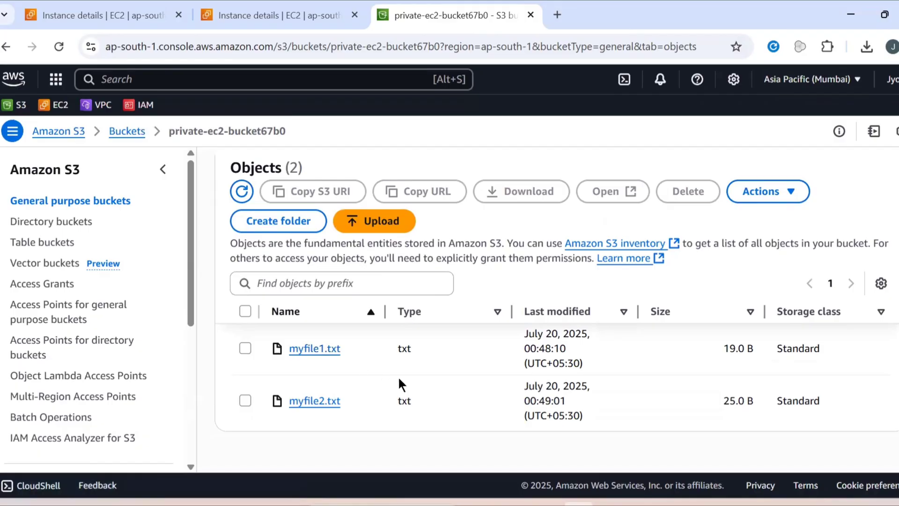
scroll(400, 379, up, 2)
scroll(355, 238, up, 1)
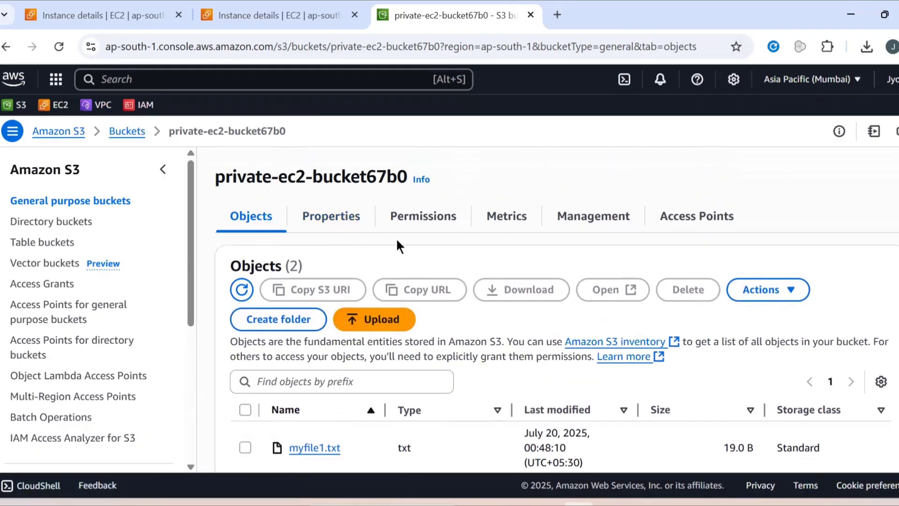
scroll(399, 246, down, 3)
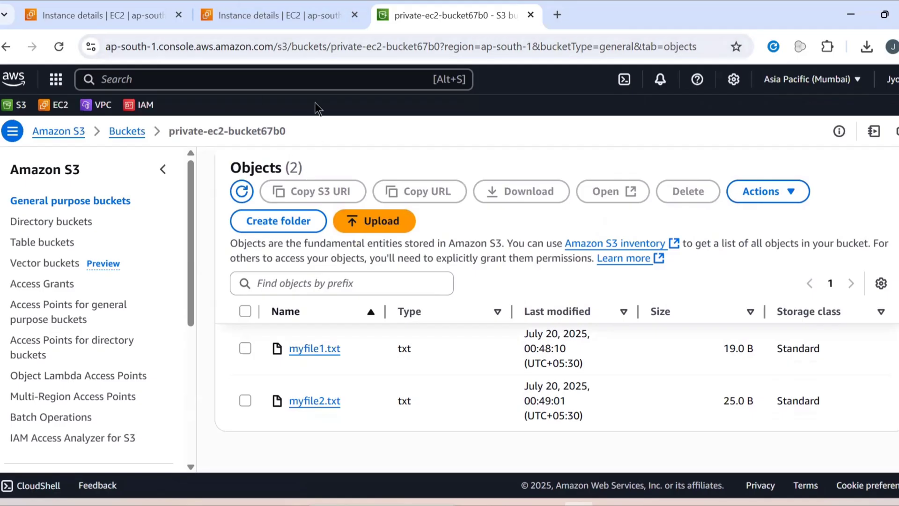
- Review the instance summary of bastion-host in the EC2 console
click(170, 4)
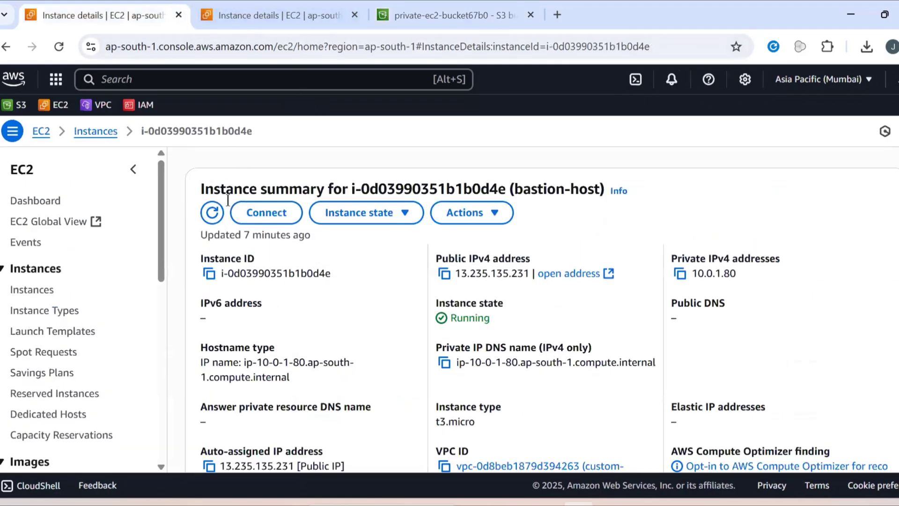
scroll(325, 204, down, 3)
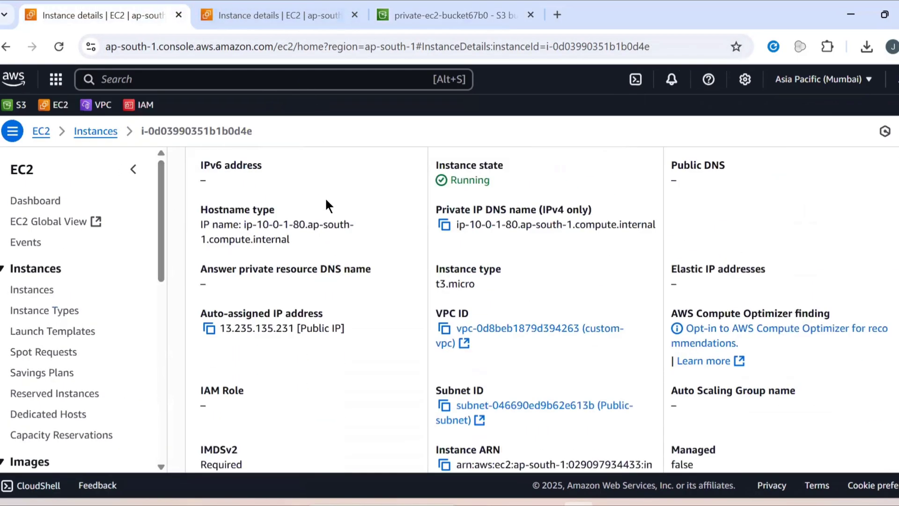
scroll(326, 202, up, 3)
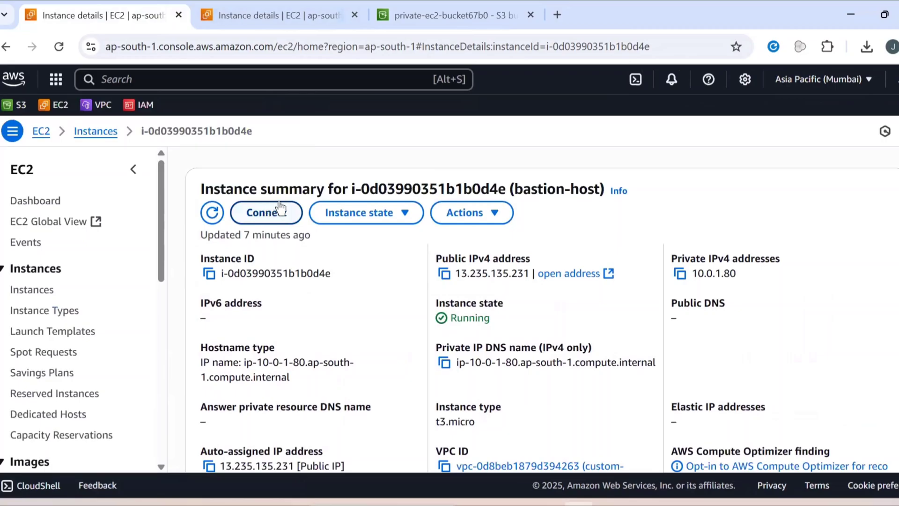